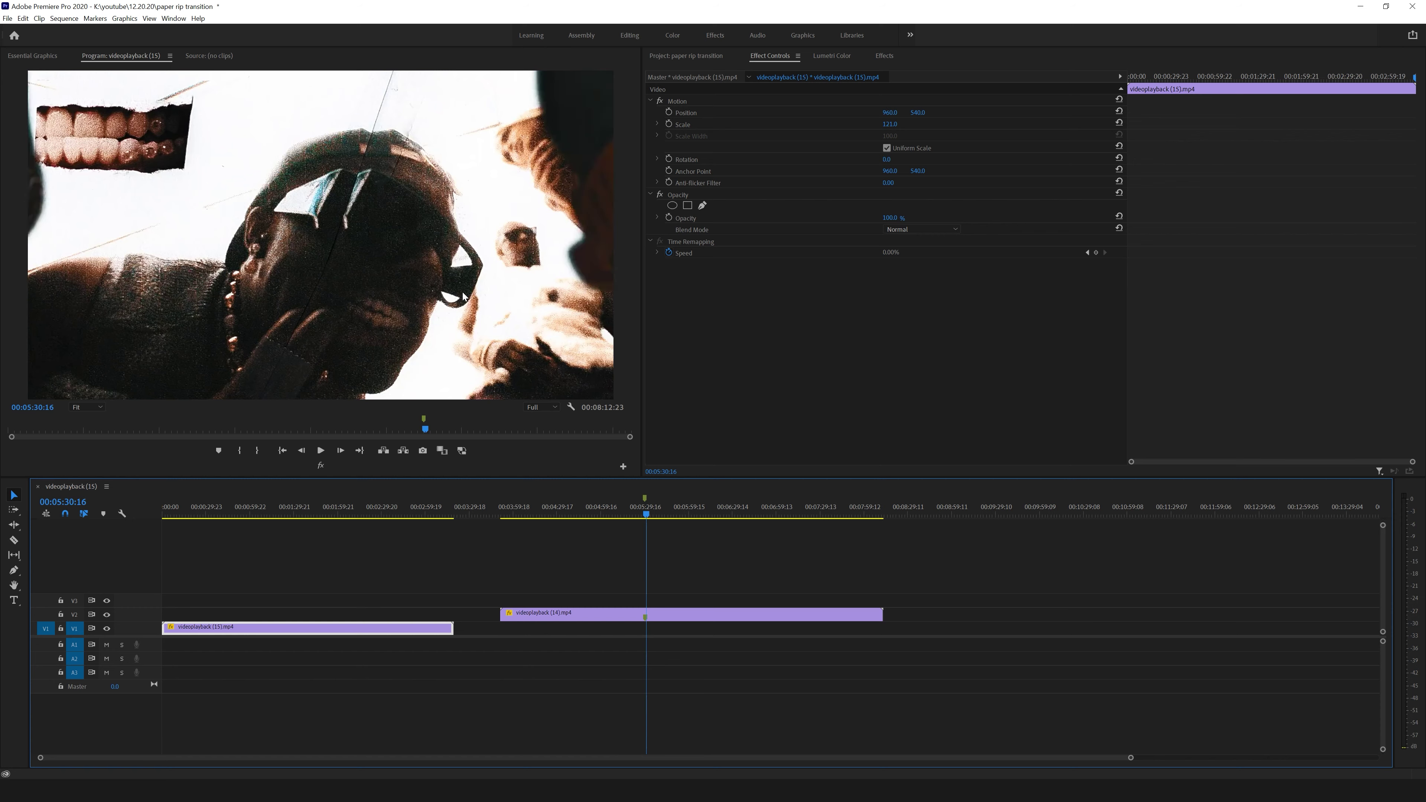
Move the playhead to 00:00:17:13 and review the still-frame export settings for that frame.
left_click_drag(284, 509, 187, 522)
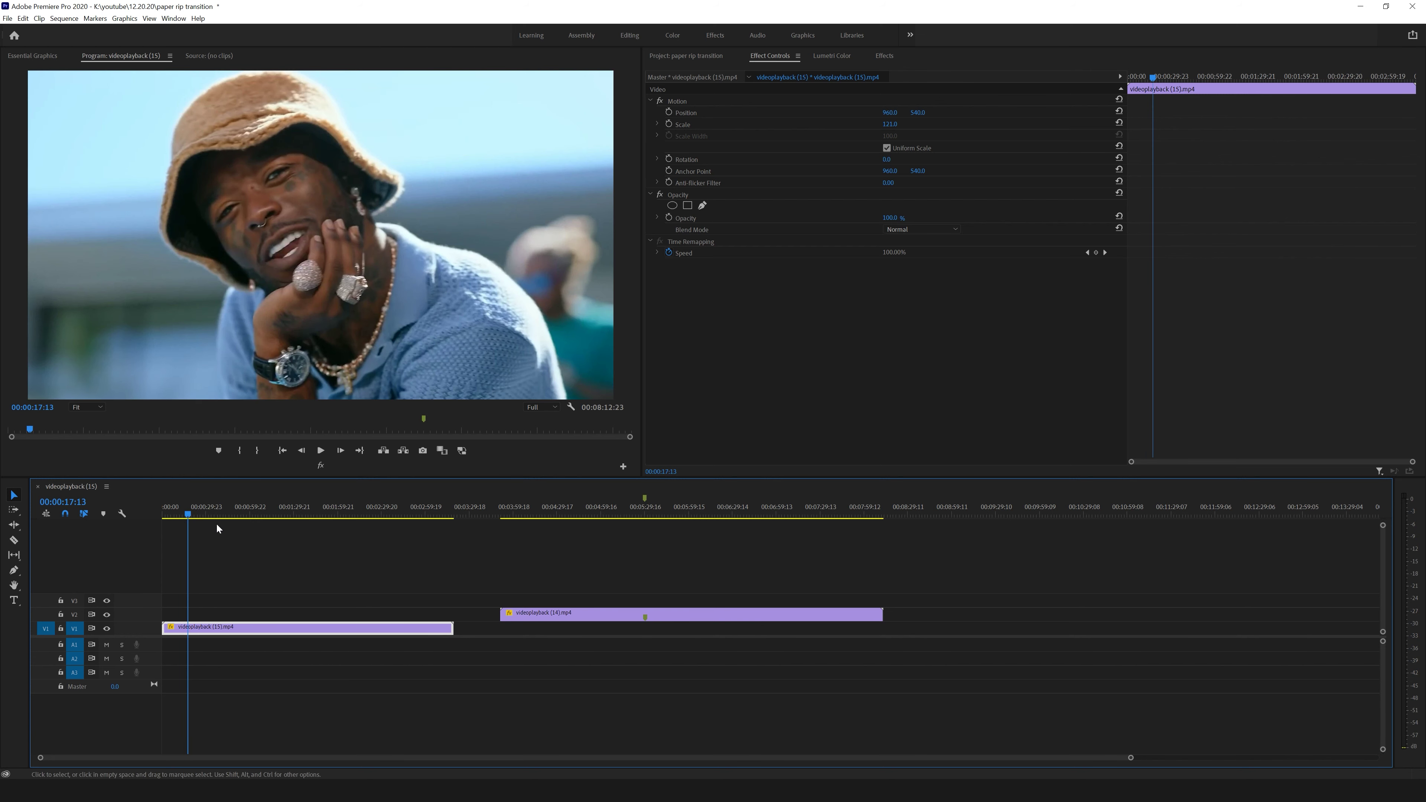
left_click(424, 450)
left_click_drag(704, 333, 714, 290)
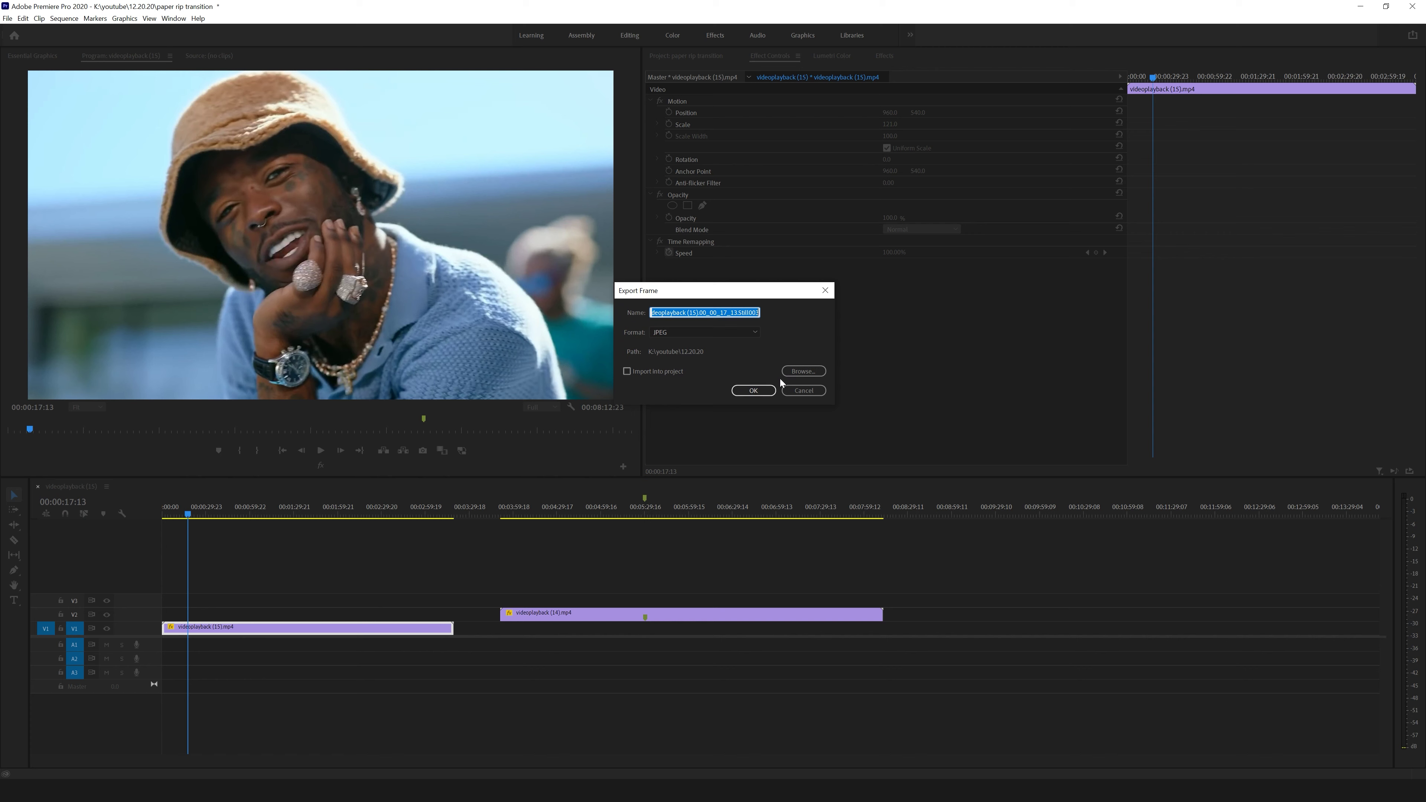
left_click(823, 292)
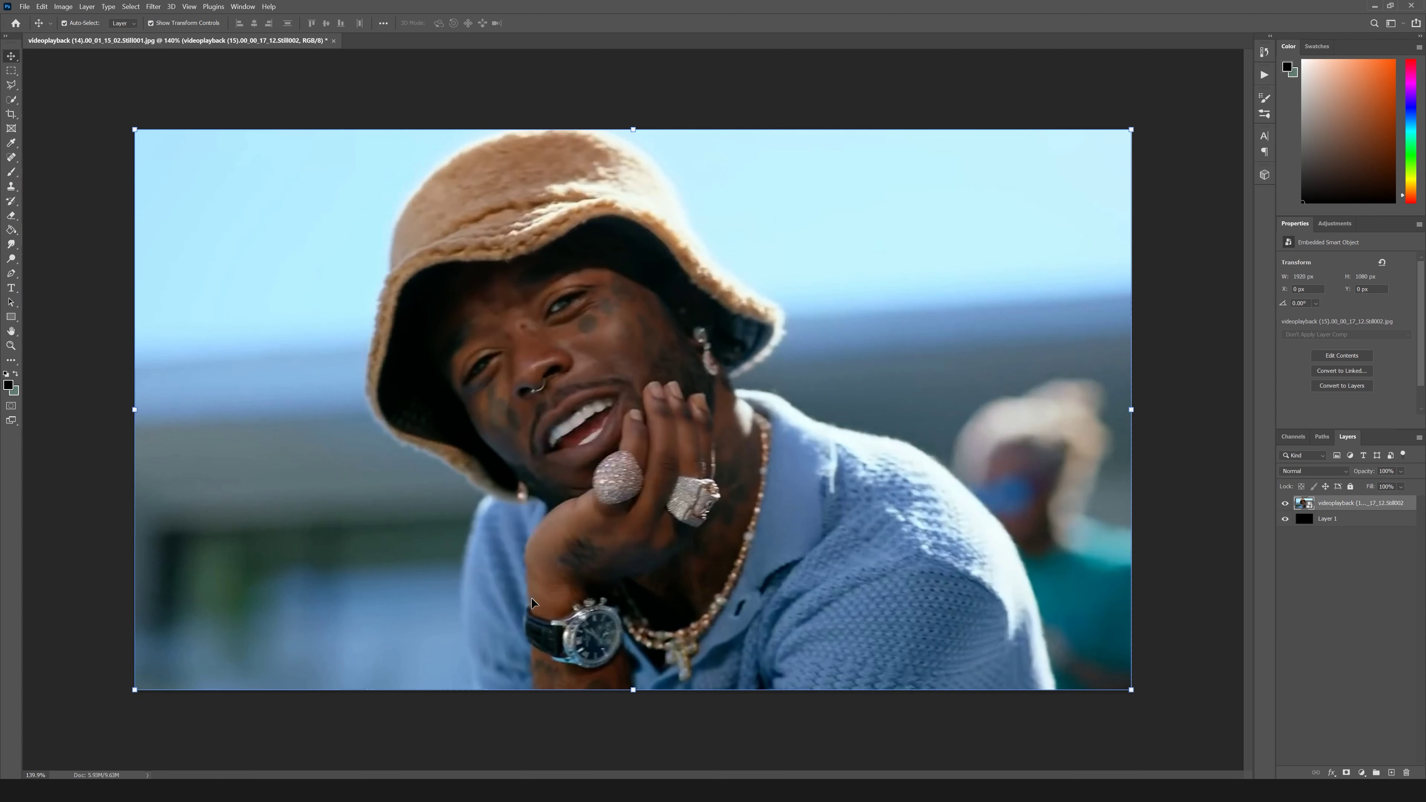
In the Photoshop document, place the Black Scratch9 texture from the Paper Textures folder over the video still.
left_click(141, 789)
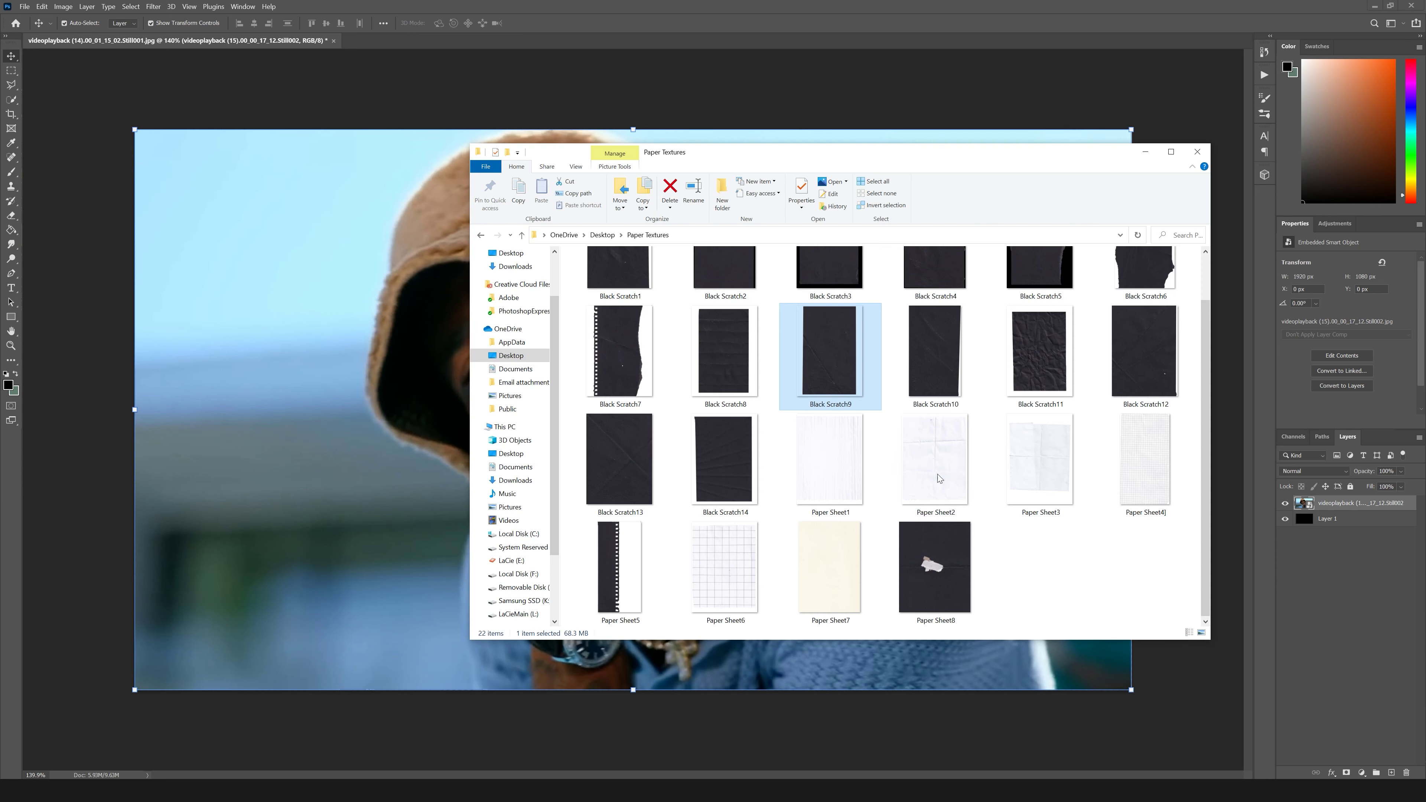
left_click_drag(455, 393, 621, 394)
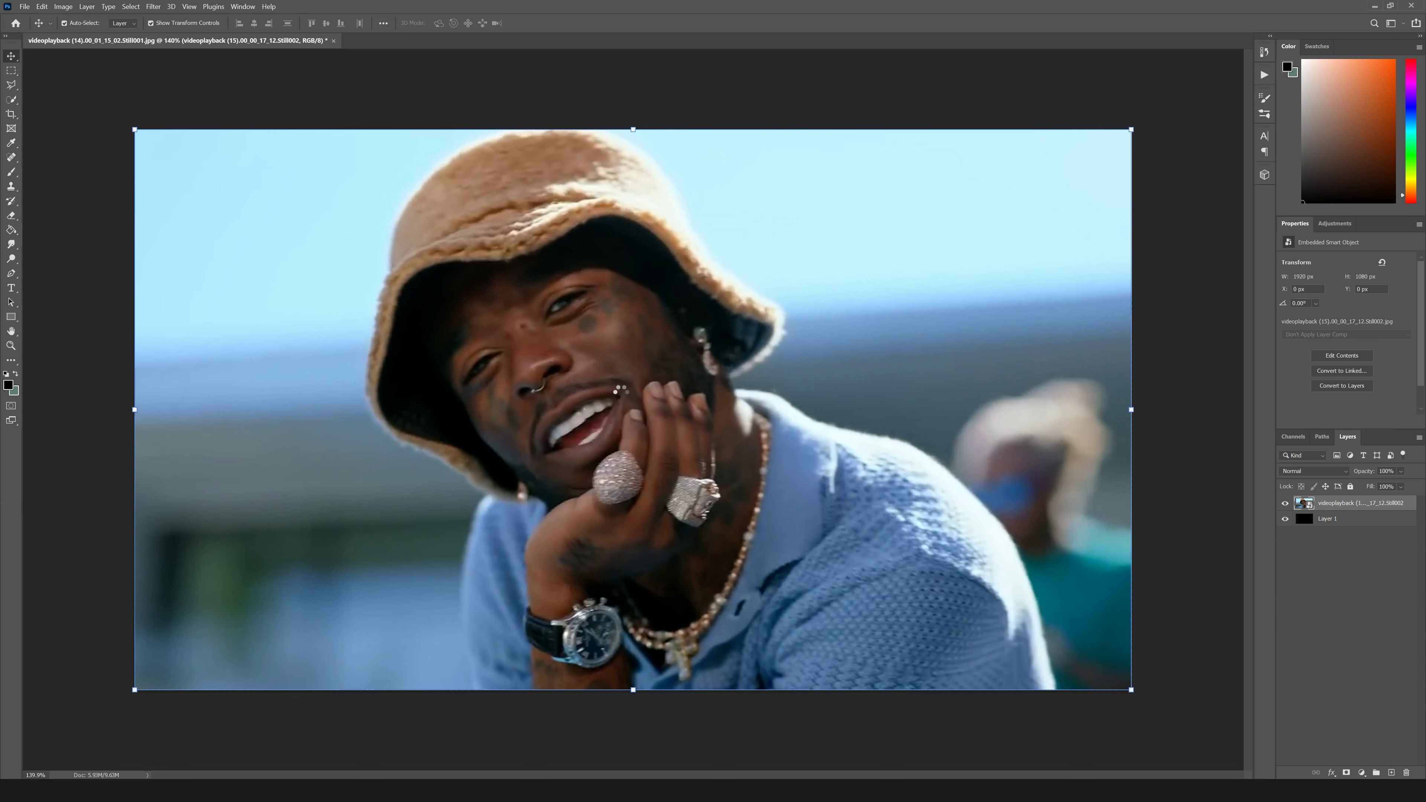
key("Return")
Rotate the Black Scratch9 texture 90° so it lies horizontally and move it over the photo.
key("ctrl+t")
left_click_drag(816, 139, 890, 672)
left_click_drag(879, 468, 105, 459)
left_click_drag(228, 469, 513, 394)
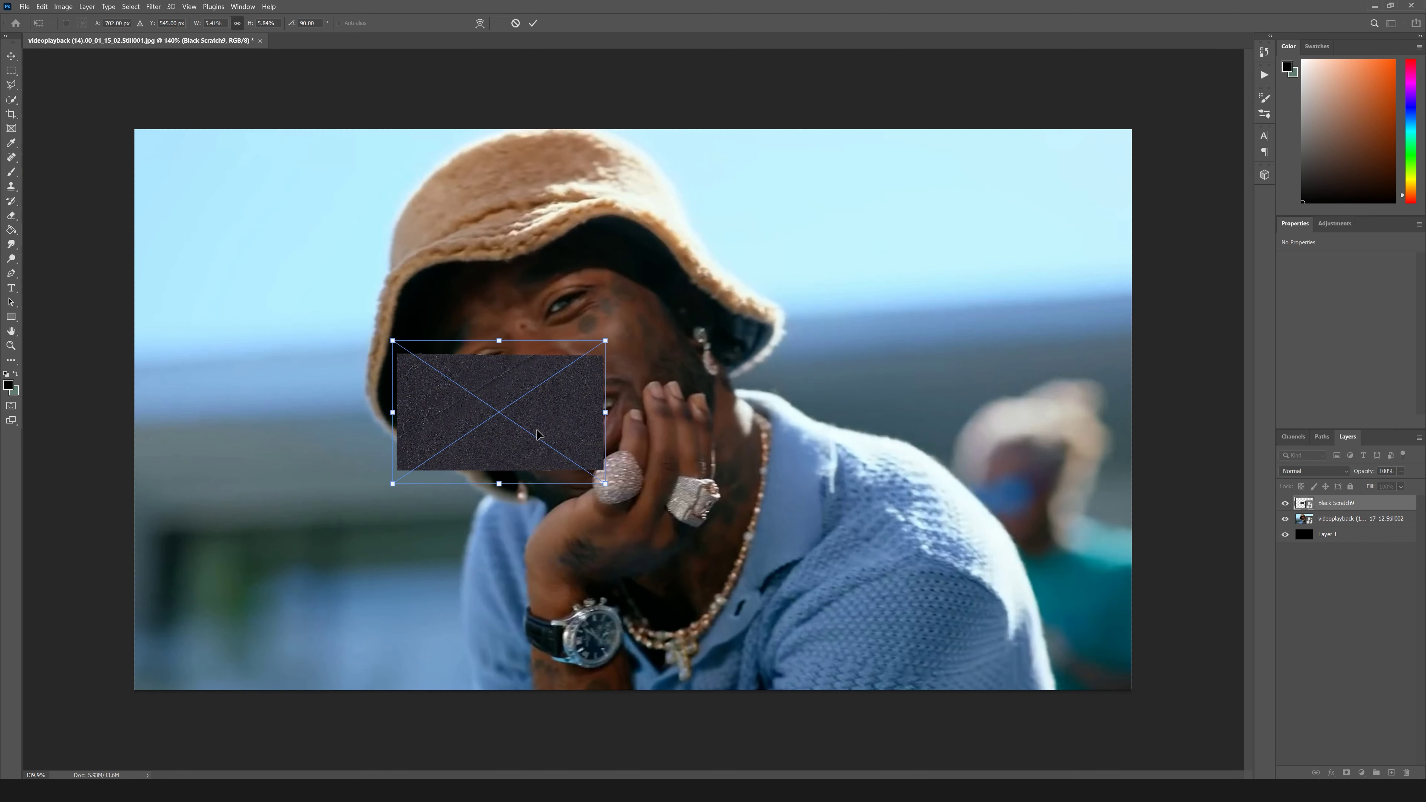
Enlarge and reposition the scratched paper texture until it covers the entire canvas, and commit the transform.
left_click_drag(511, 483, 508, 179)
left_click_drag(604, 259, 1096, 224)
left_click_drag(991, 249, 633, 386)
left_click_drag(746, 387, 1047, 387)
left_click_drag(859, 307, 902, 265)
left_click_drag(1089, 605, 1161, 768)
left_click_drag(856, 406, 855, 387)
left_click_drag(1158, 749, 1184, 777)
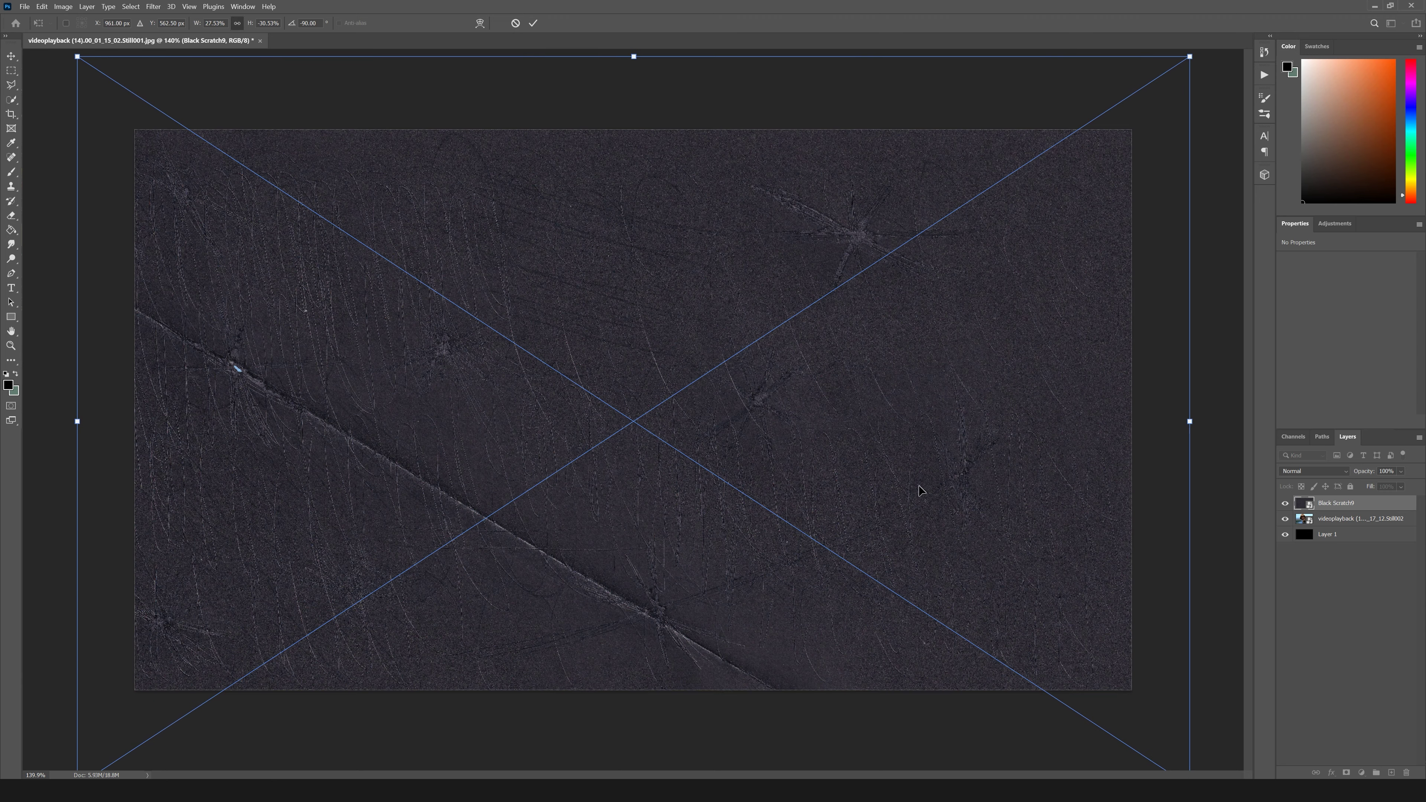
key("Return")
Set the scratch texture layer's blend mode to Screen.
left_click(1308, 471)
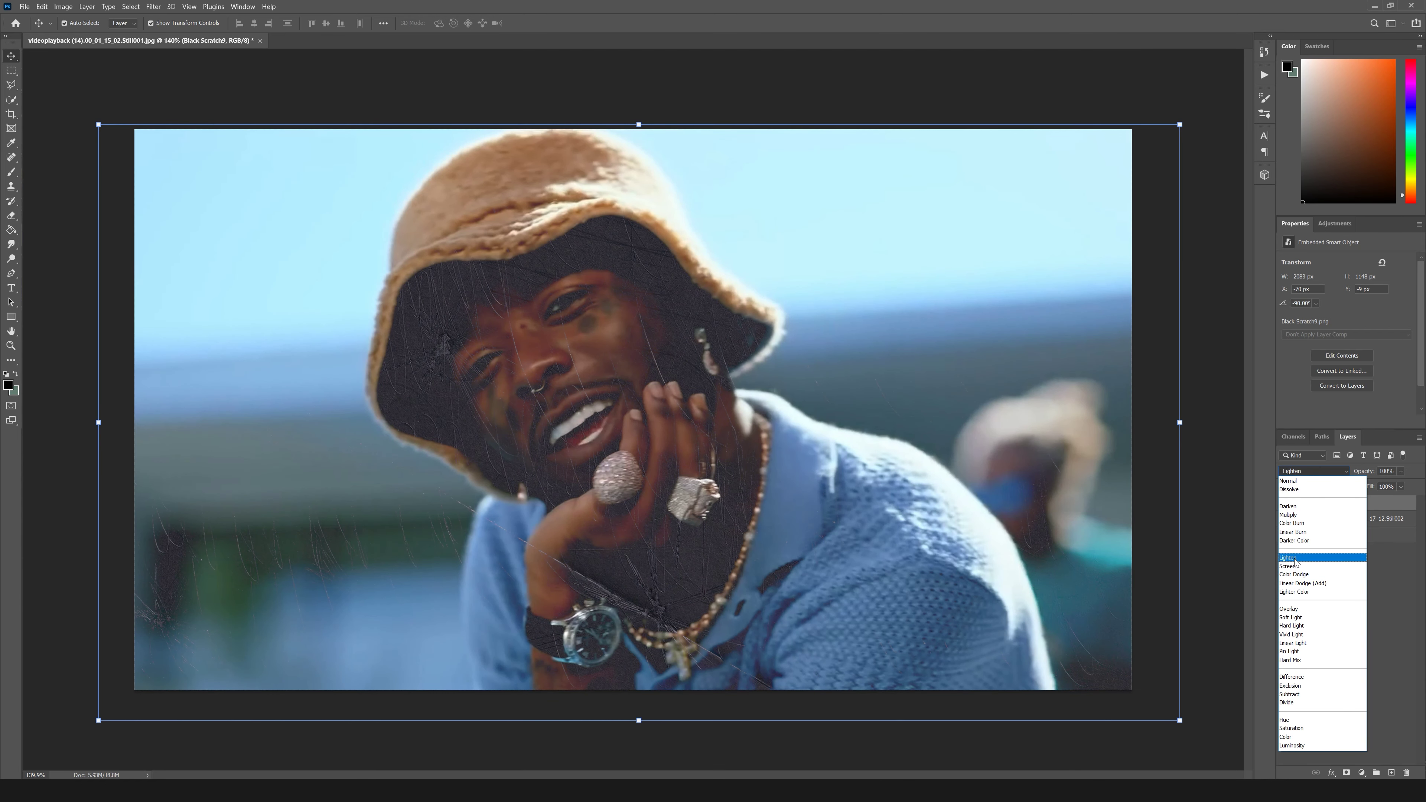
left_click(1290, 566)
left_click(1290, 570)
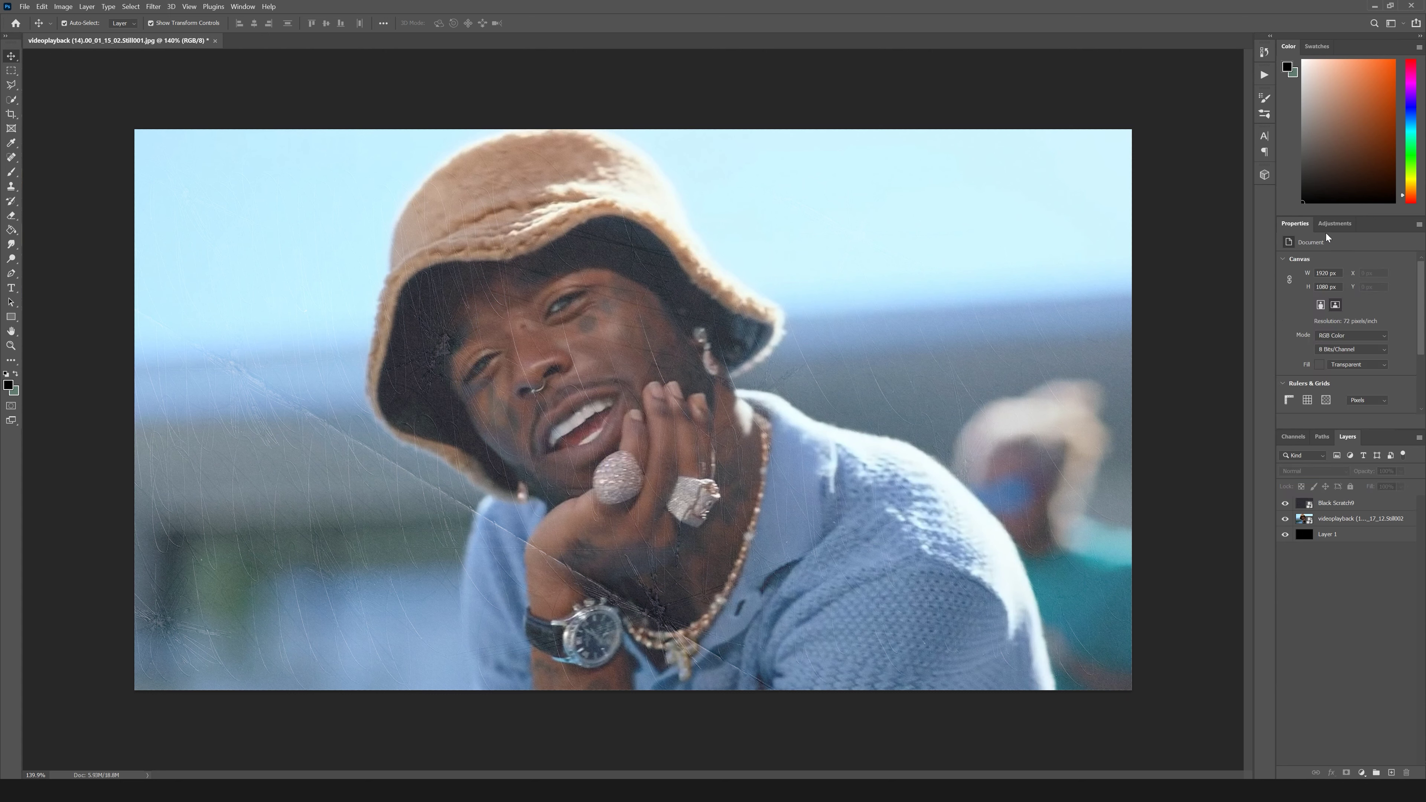
Add a Curves adjustment layer, darken the shadows with a point at input 76, output 52, and anchor the highlights with a second point.
left_click(1329, 225)
left_click(1332, 247)
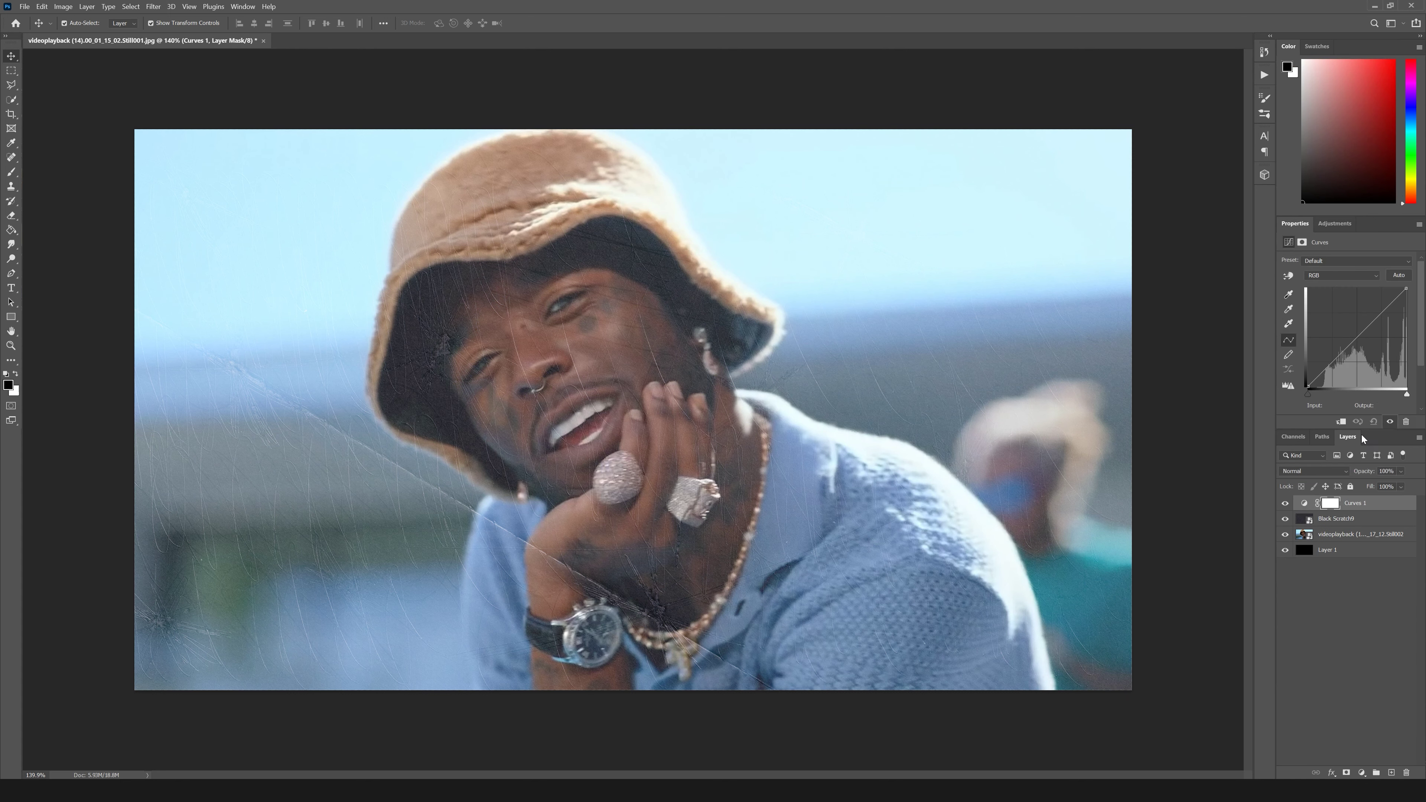
left_click(1336, 361)
left_click_drag(1380, 315, 1381, 314)
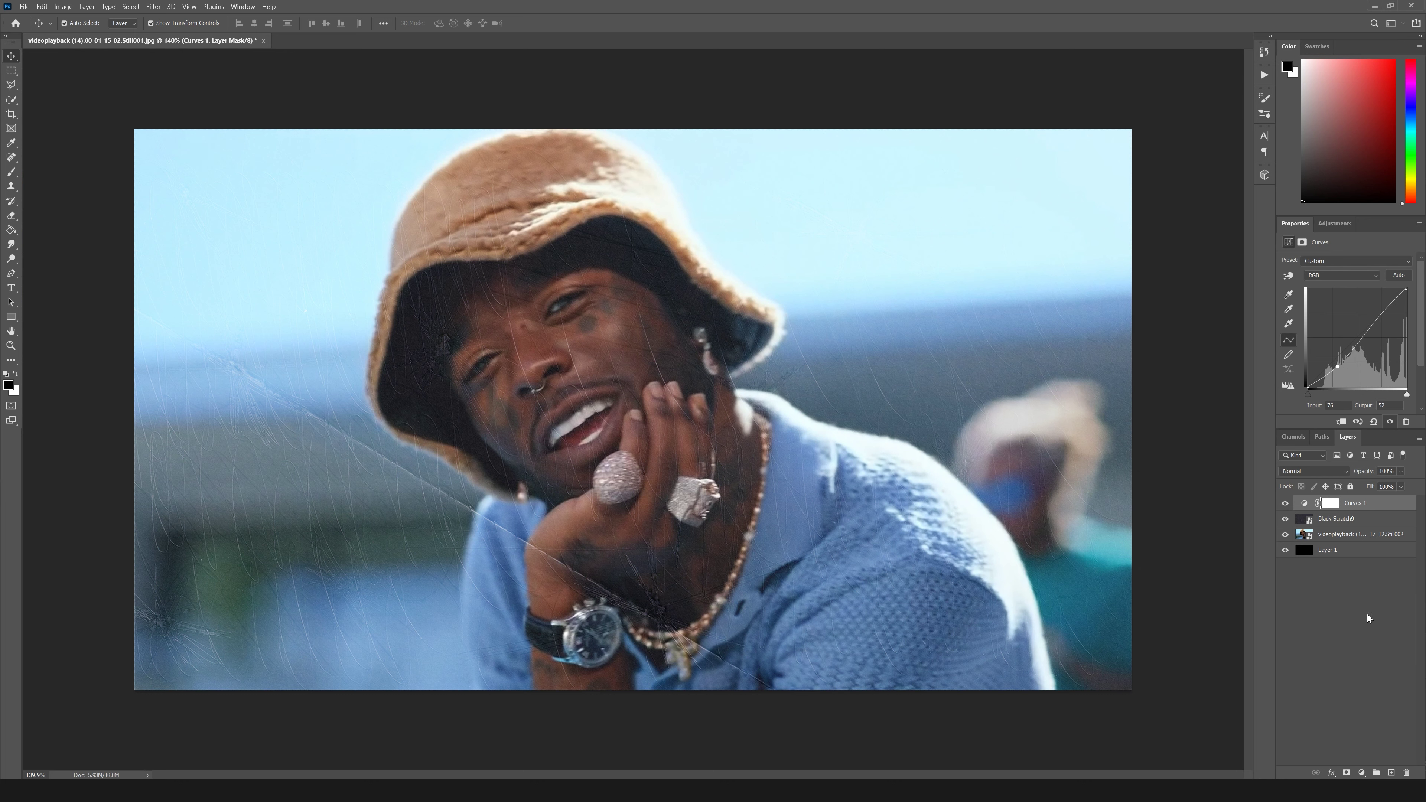
Apply the Add Noise filter to the video still layer with an amount of 8.21% and Uniform distribution.
left_click(1353, 534)
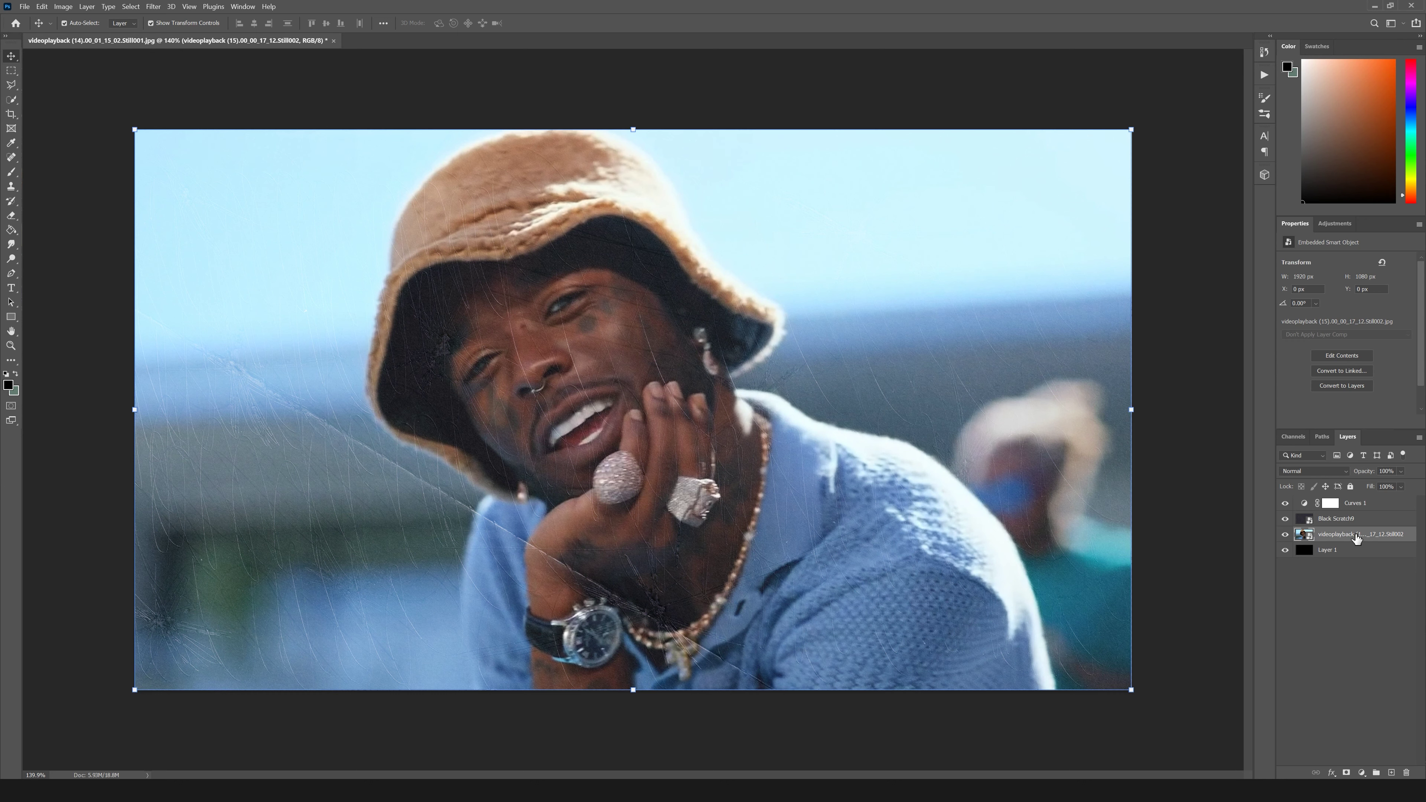
left_click(154, 7)
mouse_move(235, 169)
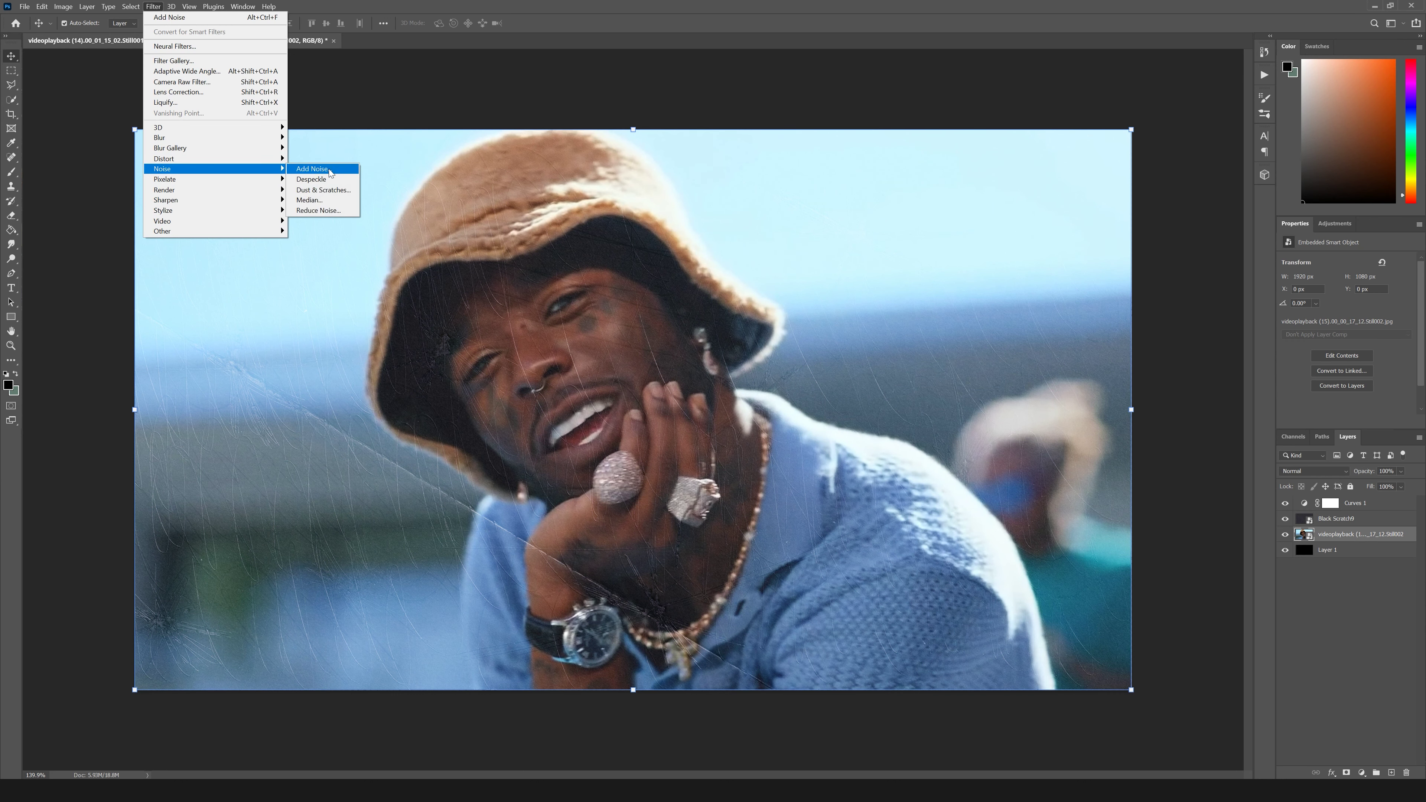
left_click(320, 169)
left_click(629, 400)
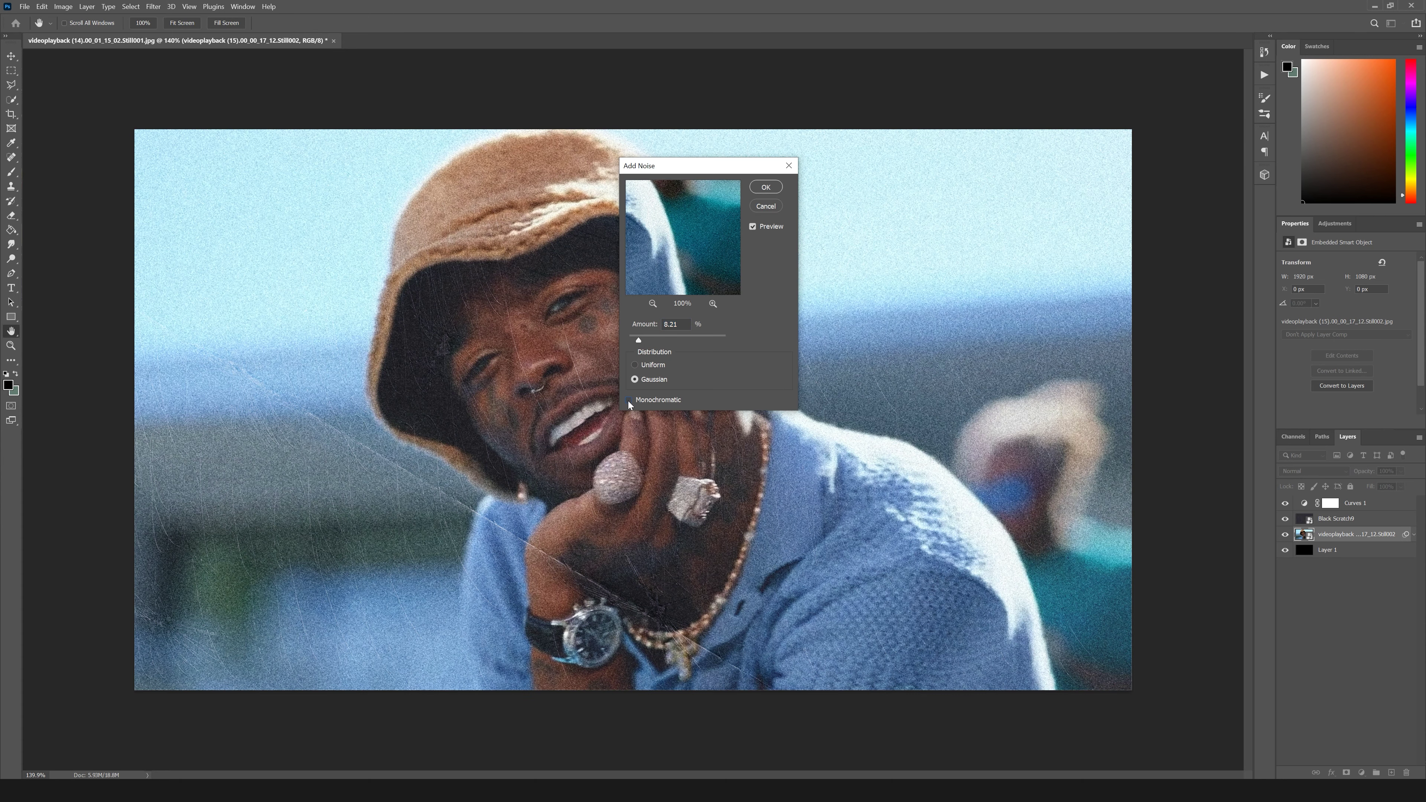
left_click(628, 400)
left_click(635, 365)
left_click(639, 366)
key("Return")
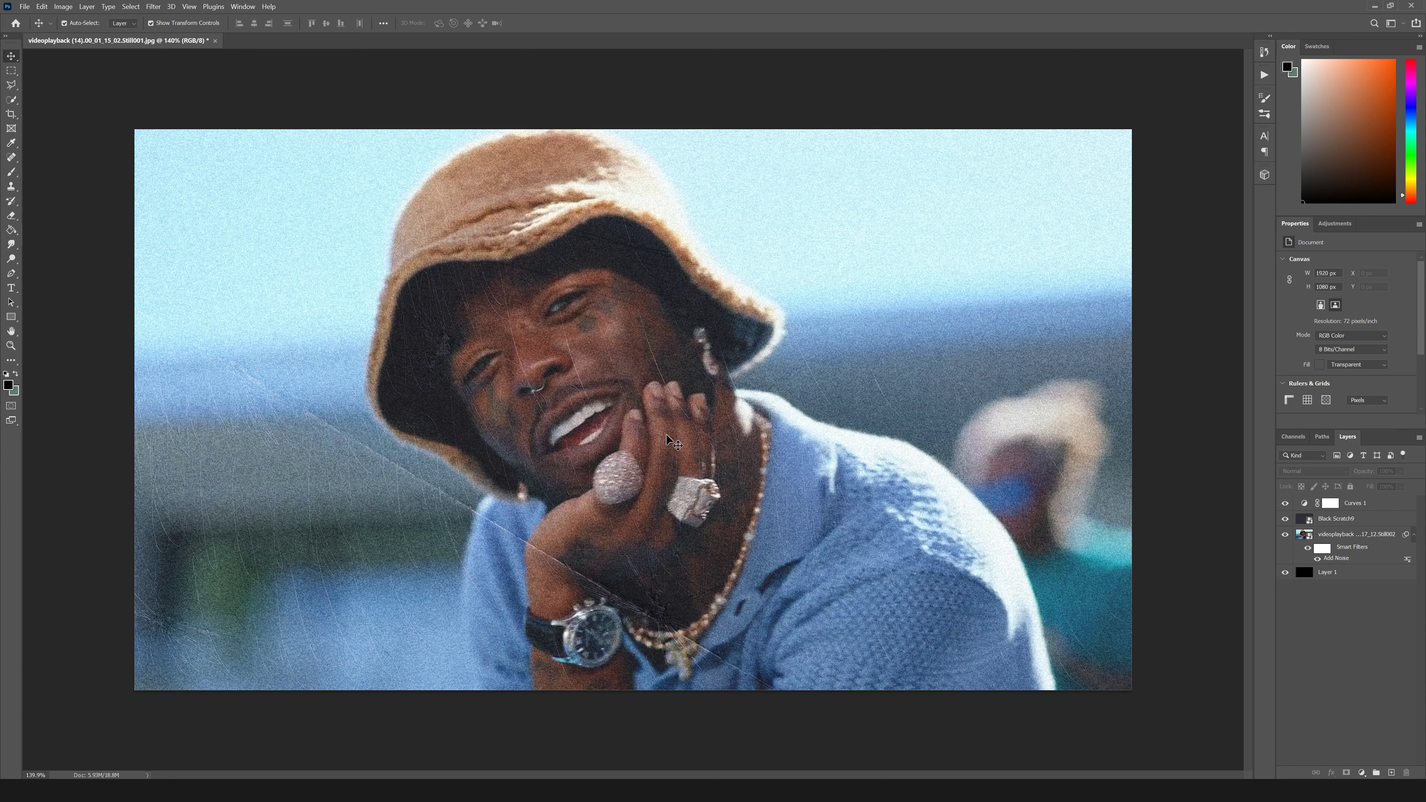
Merge the Curves adjustment, scratch texture and noisy video still into one layer.
left_click(1364, 519)
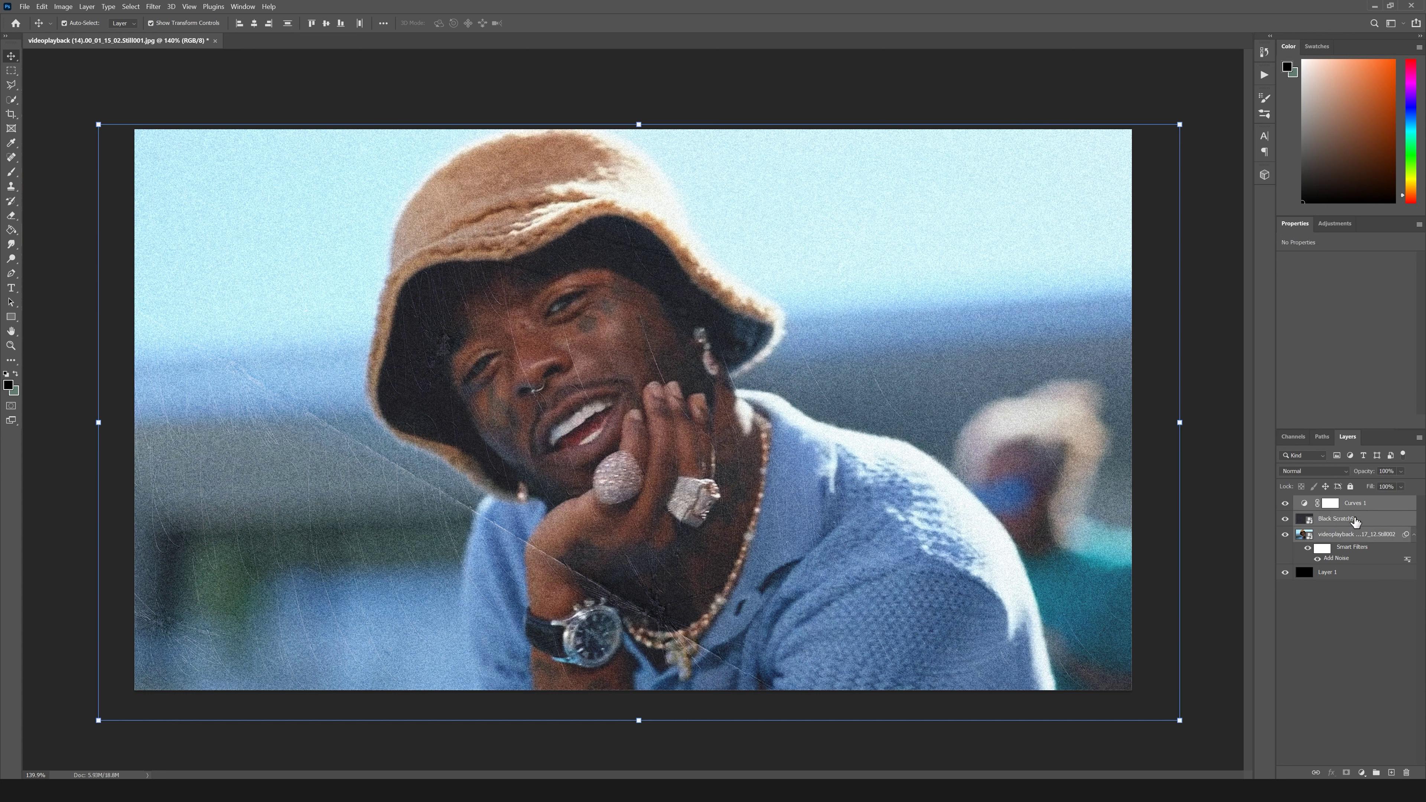
right_click(1354, 521)
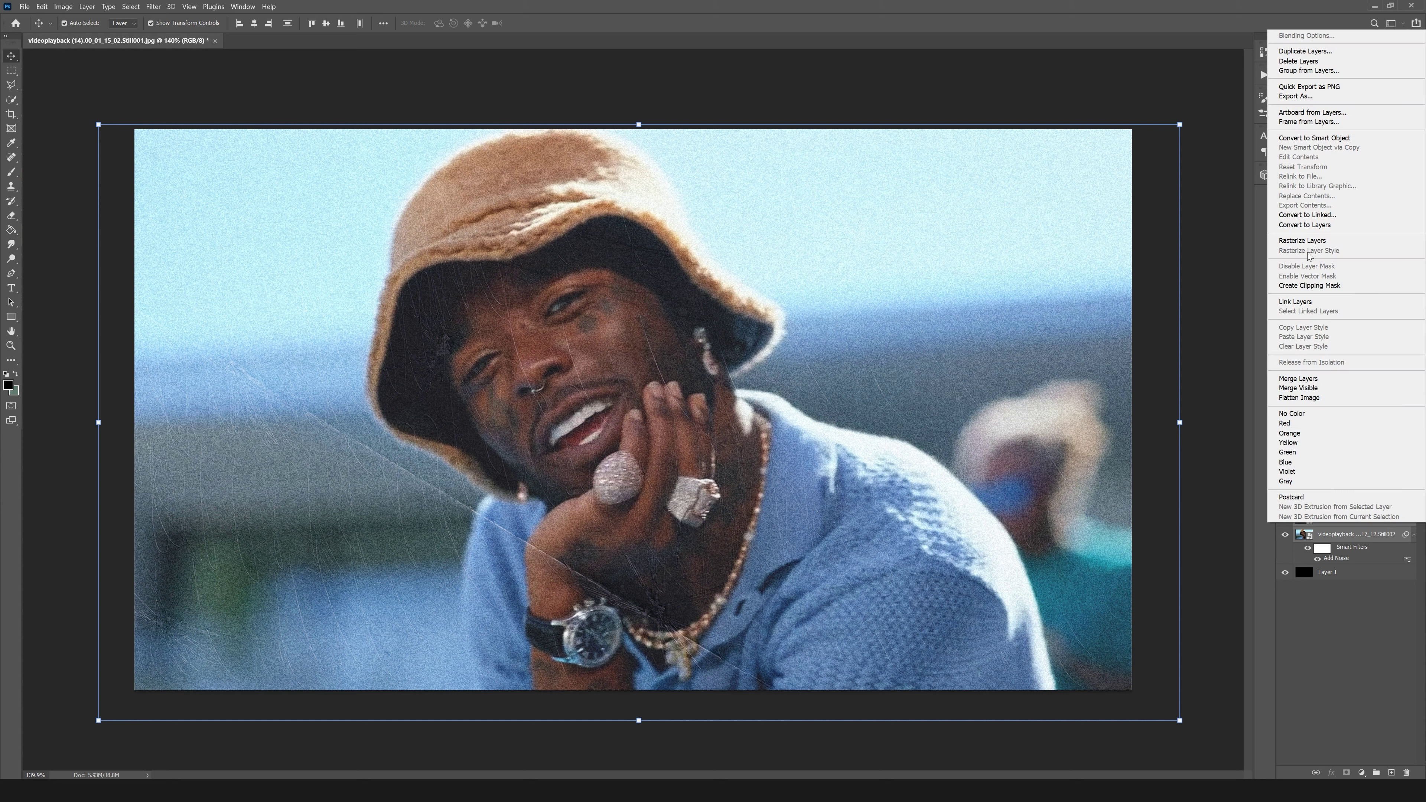
left_click(1328, 382)
left_click(1315, 575)
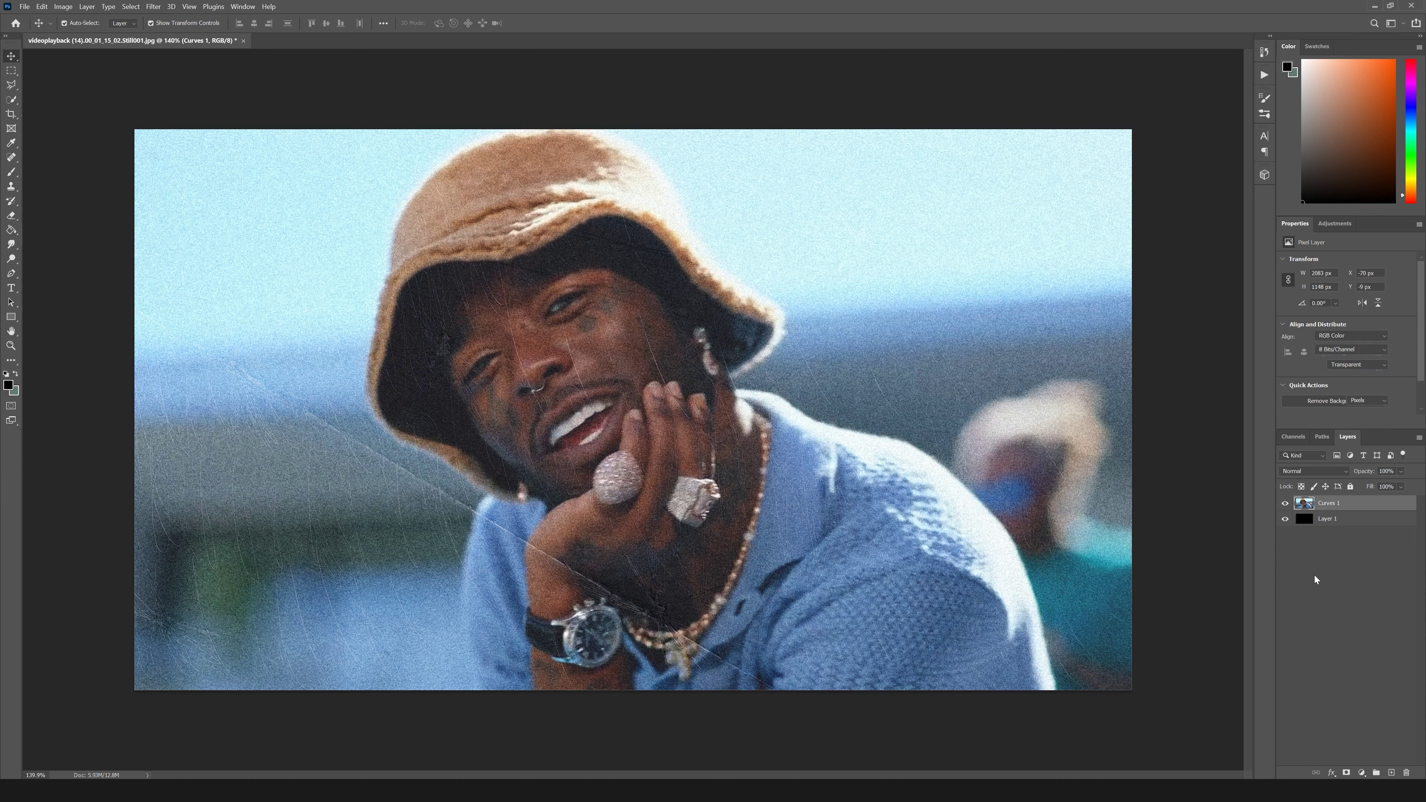
Select the part of the merged photo below and left of a diagonal across the face with the Polygonal Lasso and copy it to a new layer.
left_click(1330, 509)
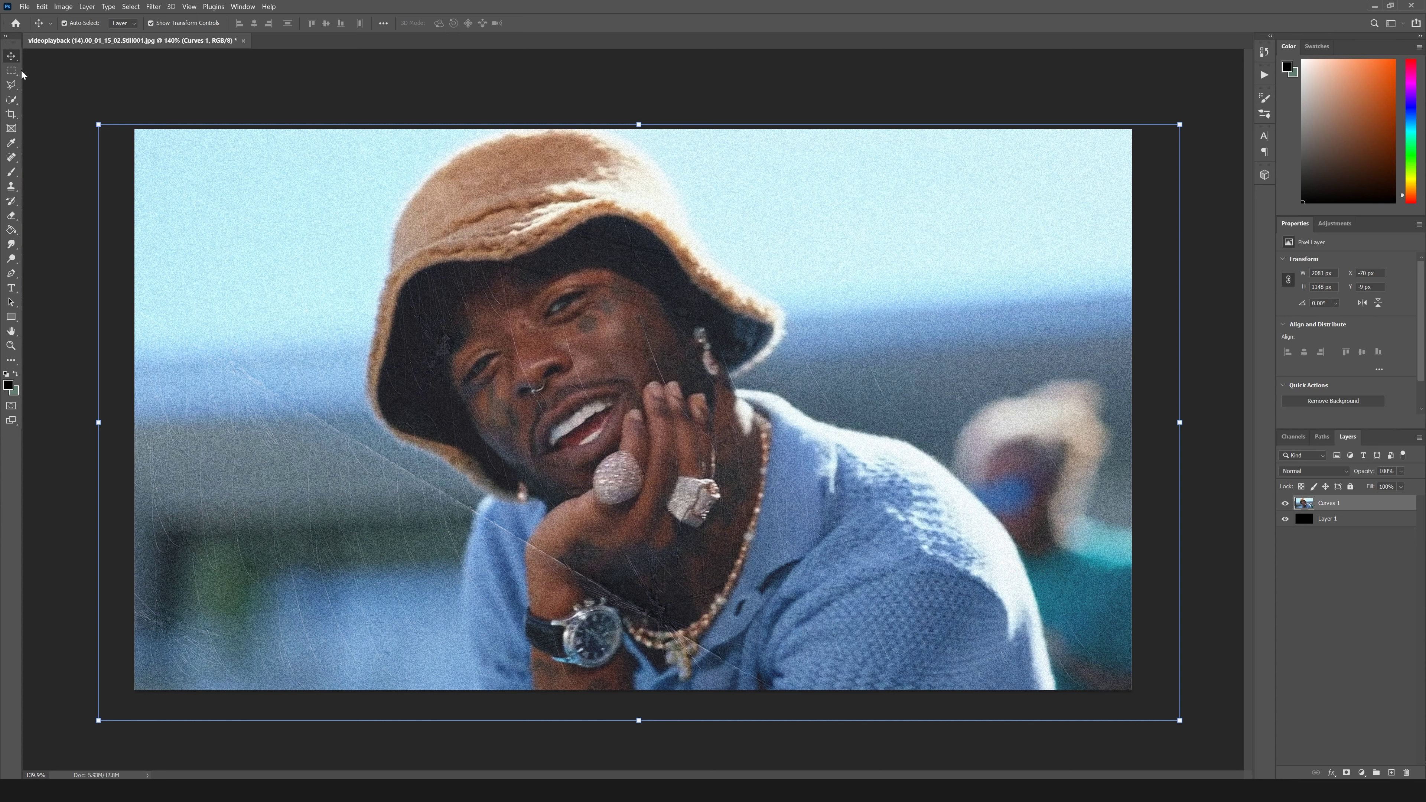
key("l")
left_click(353, 105)
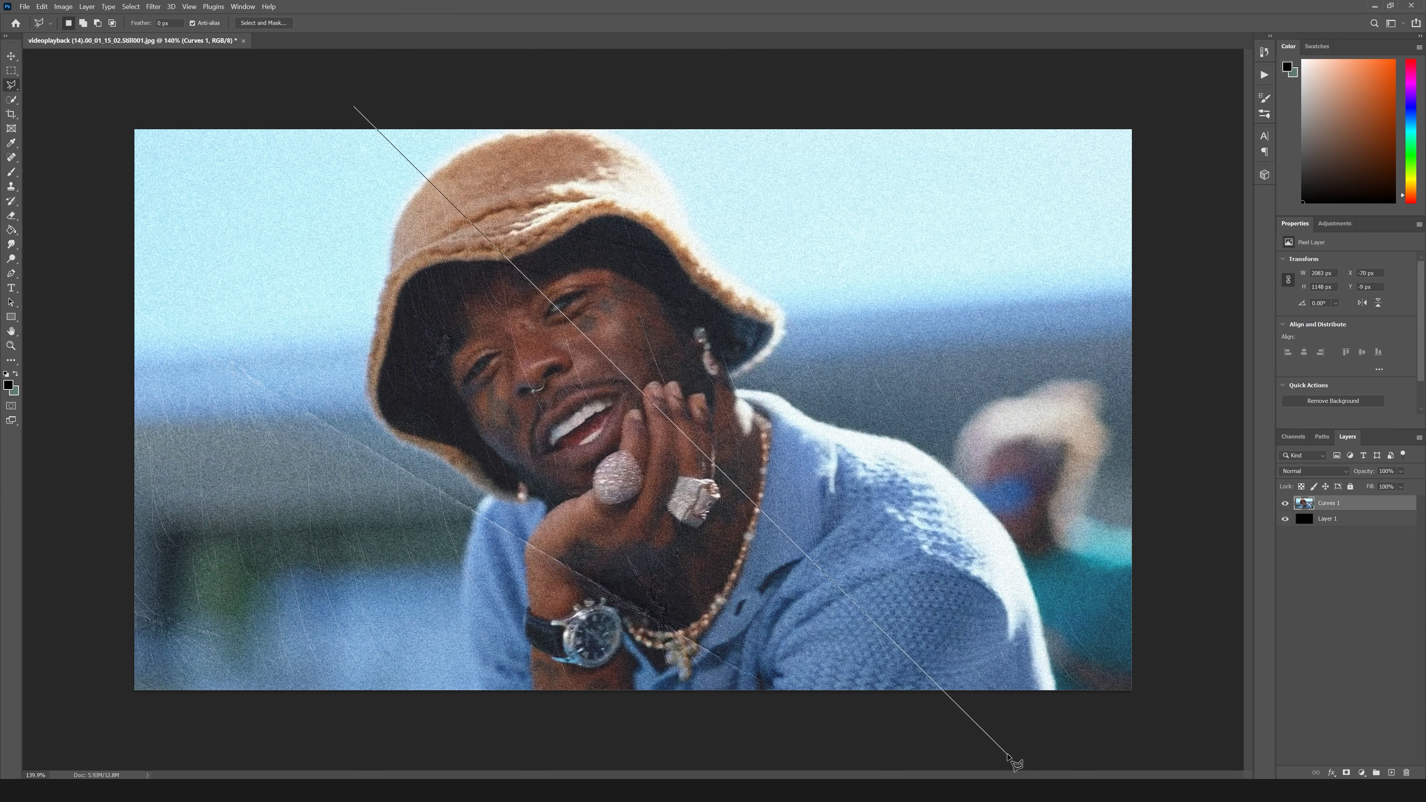
left_click(995, 738)
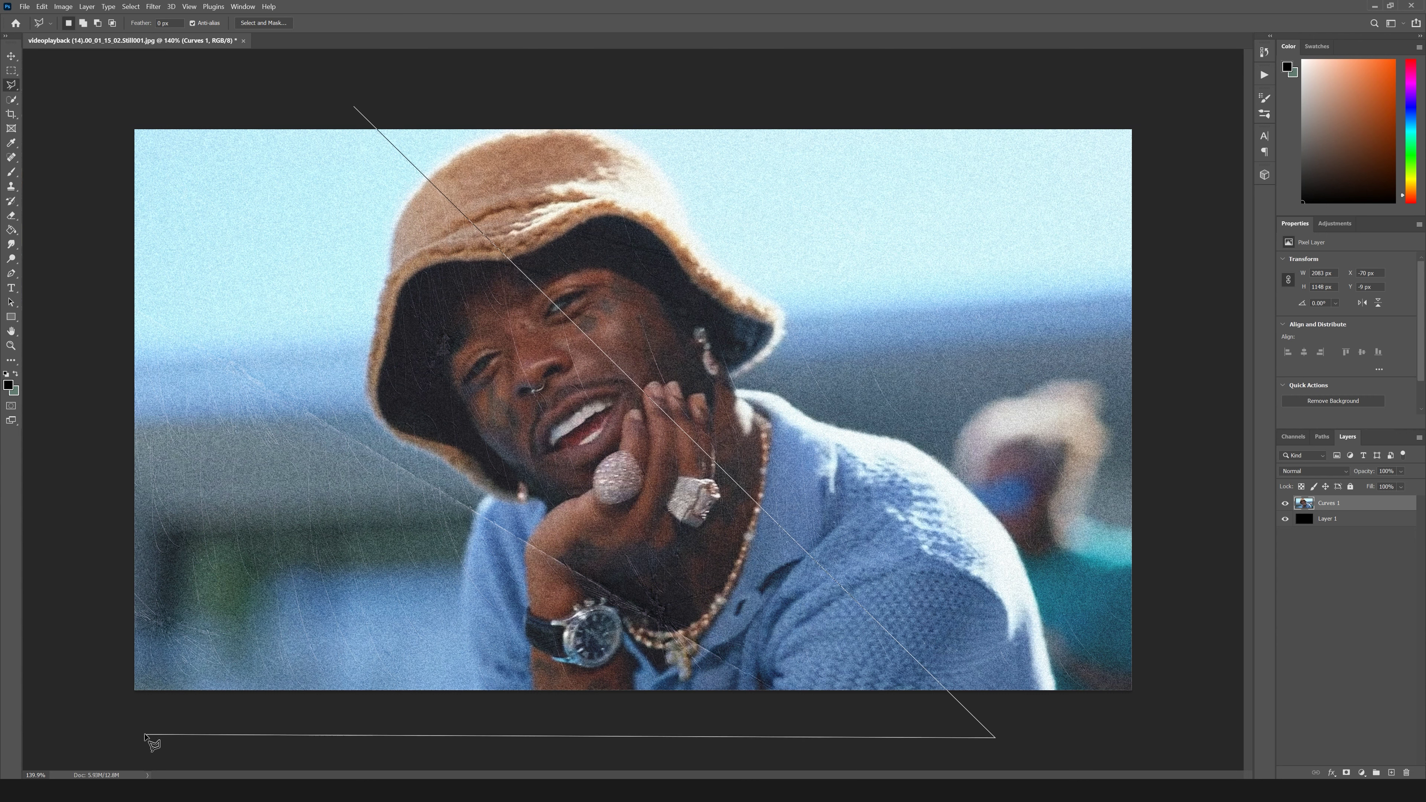
left_click(27, 733)
left_click(96, 88)
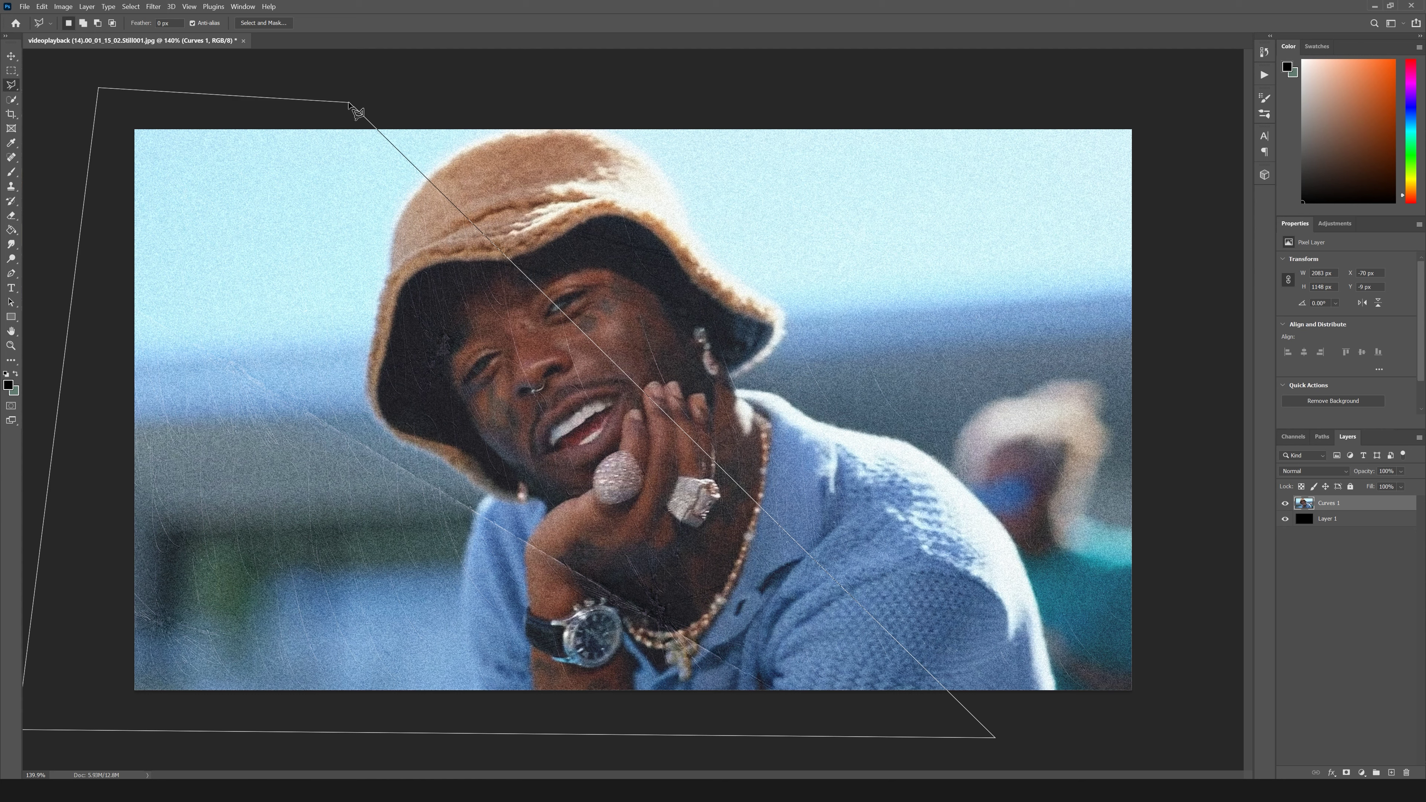
left_click(353, 106)
key("ctrl+j")
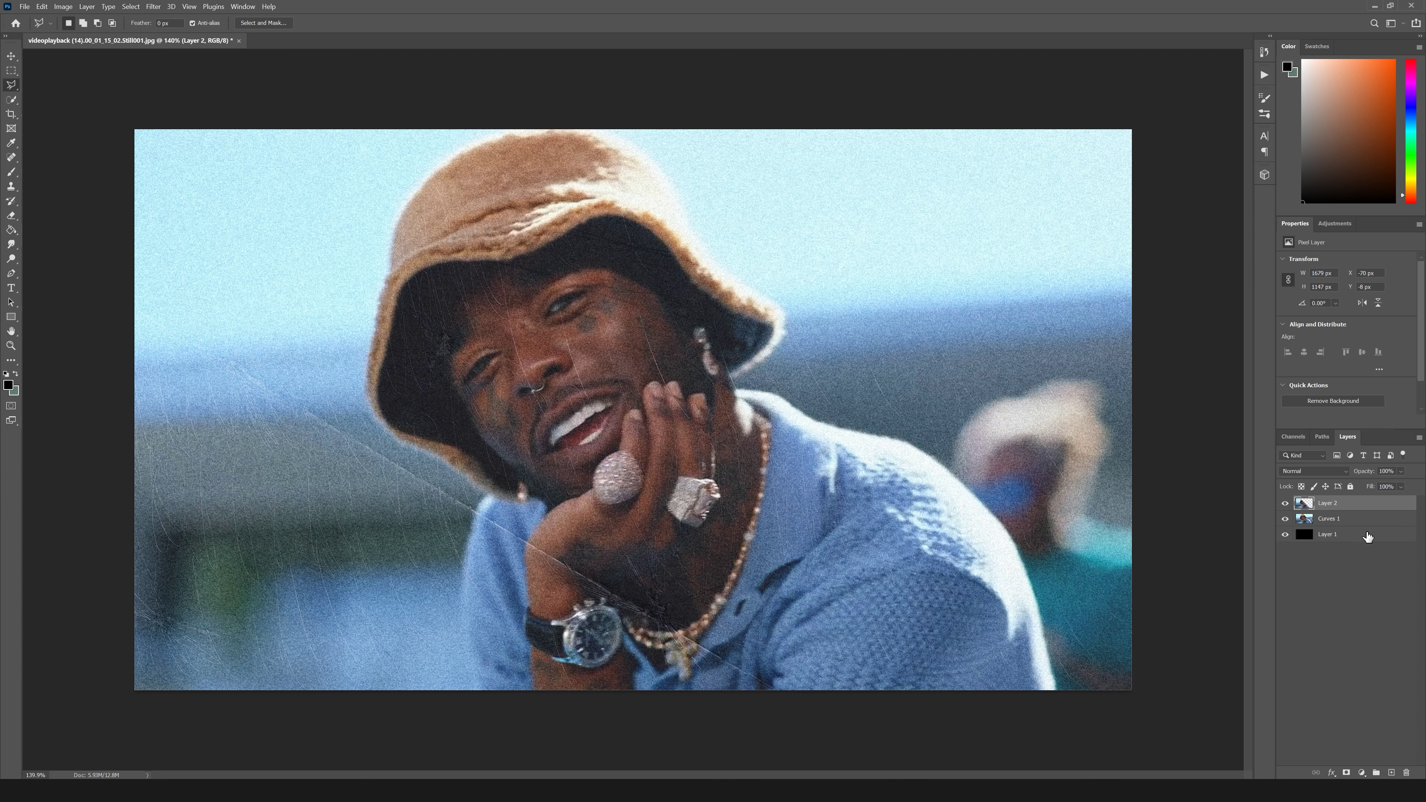
Enlarge the copied photo piece to about 113%, rotate it slightly clockwise, and offset it down and left so the face looks split.
left_click(12, 57)
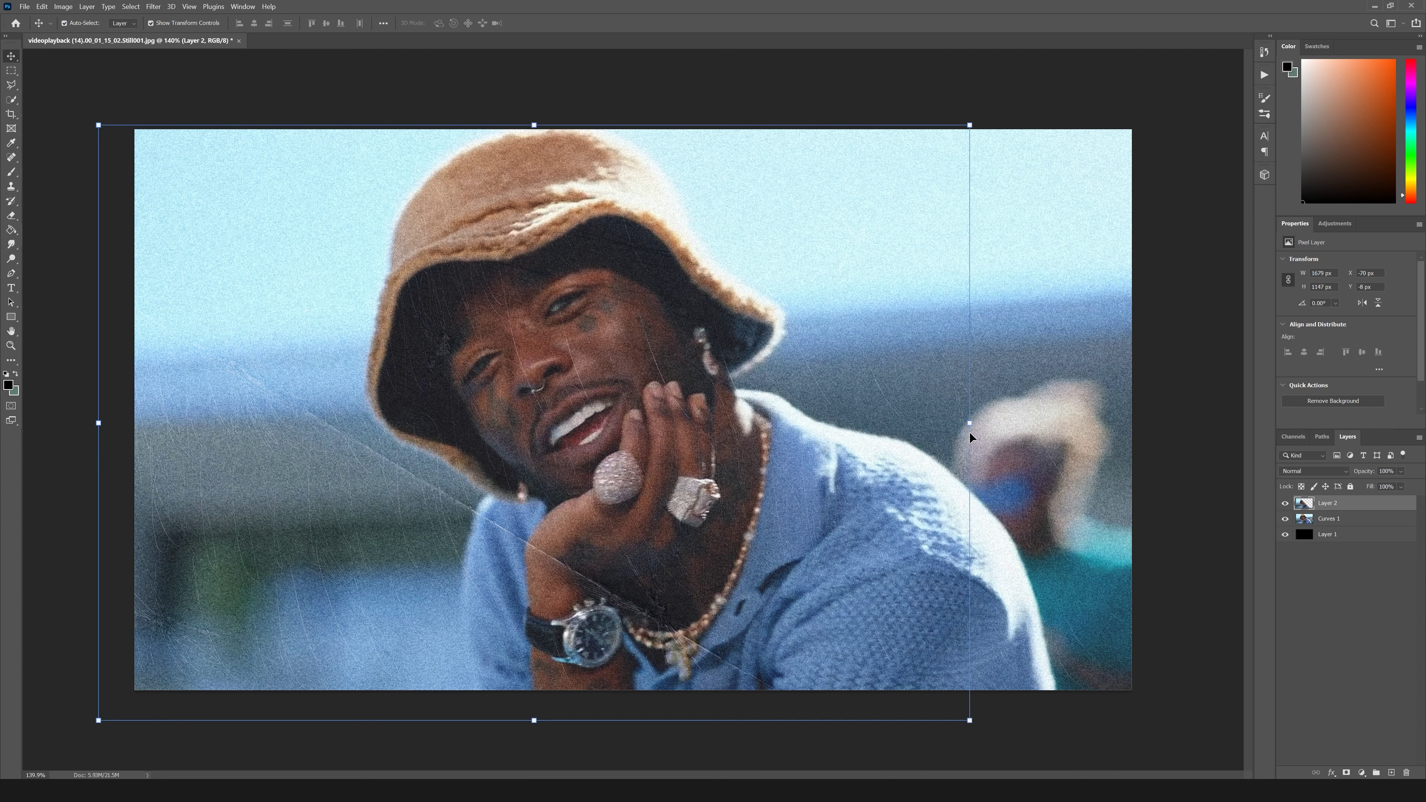
left_click_drag(972, 423, 1098, 398)
left_click_drag(850, 516, 725, 566)
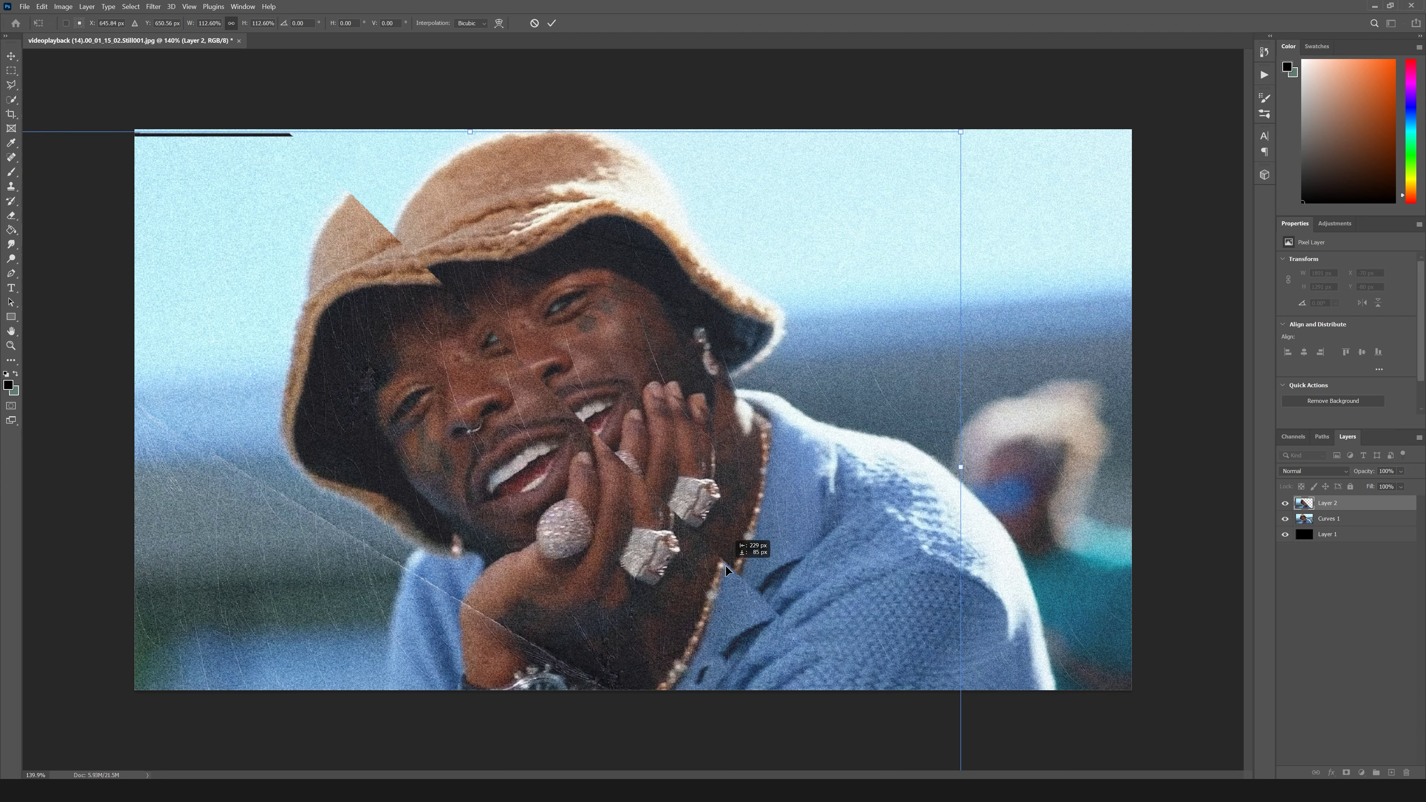
left_click_drag(990, 122, 1065, 191)
left_click_drag(479, 360, 511, 375)
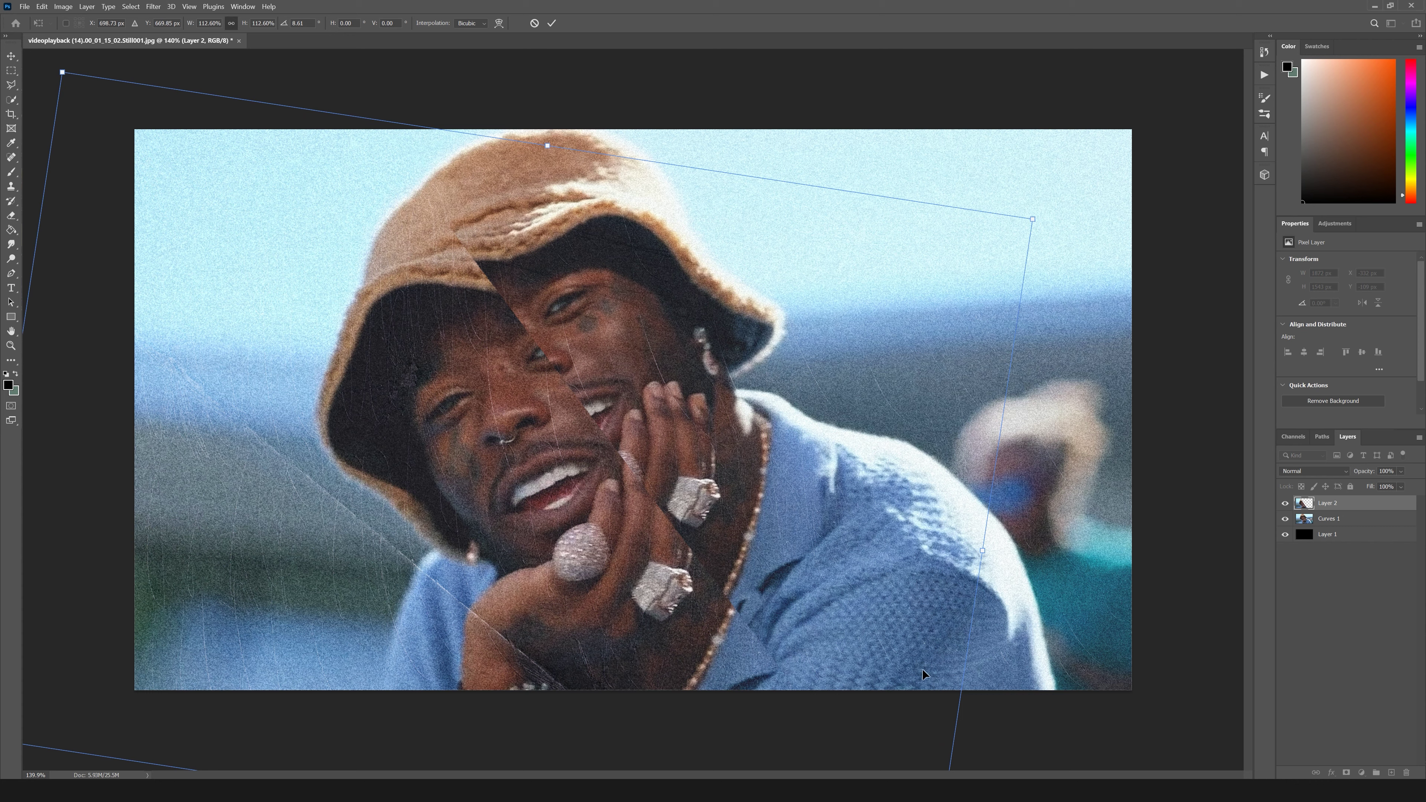
left_click_drag(1003, 541, 971, 516)
left_click_drag(551, 598, 586, 596)
key("Return")
left_click(1301, 617)
Add a drop shadow to the offset photo piece, adjusting its opacity, size and spread and increasing its noise.
left_click(1349, 504)
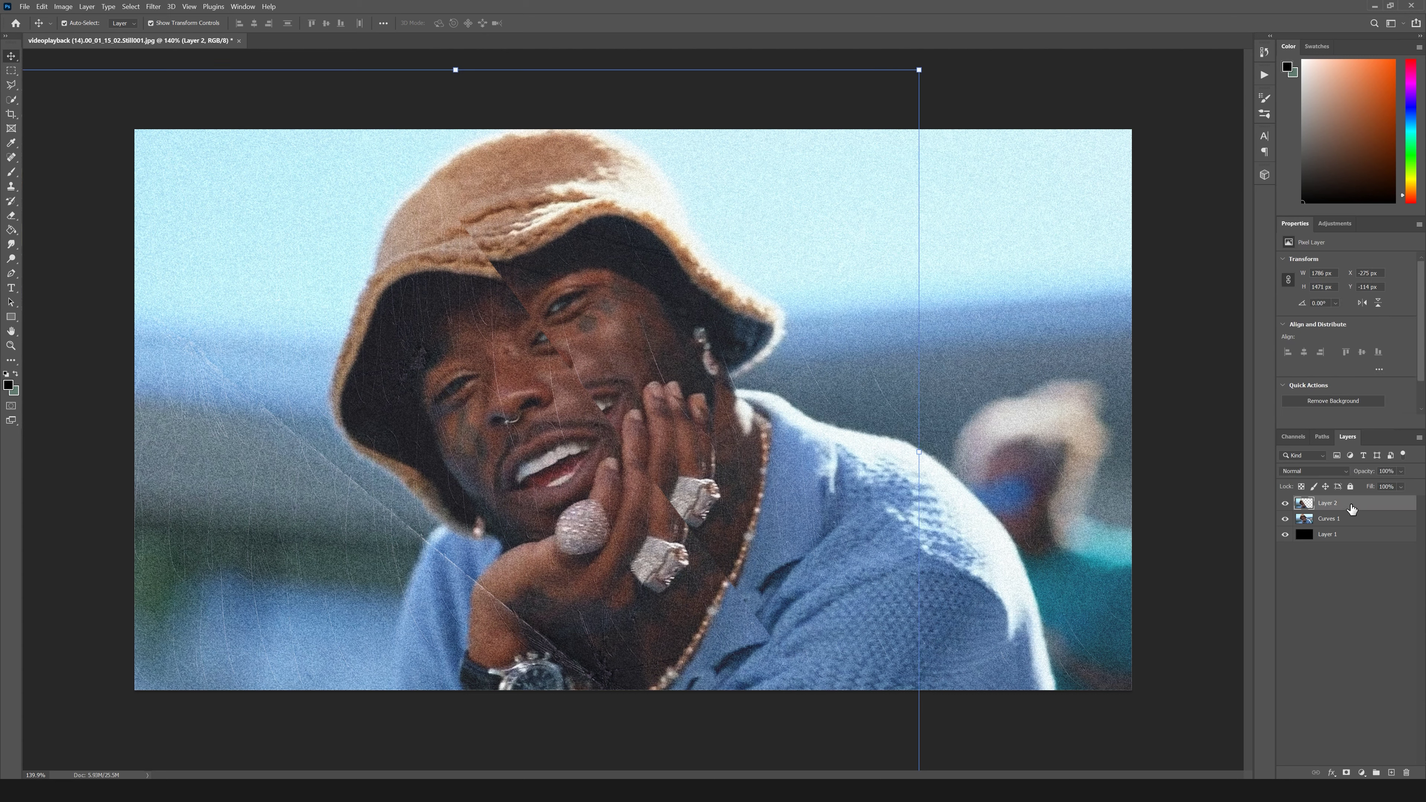
right_click(1353, 506)
left_click(1292, 37)
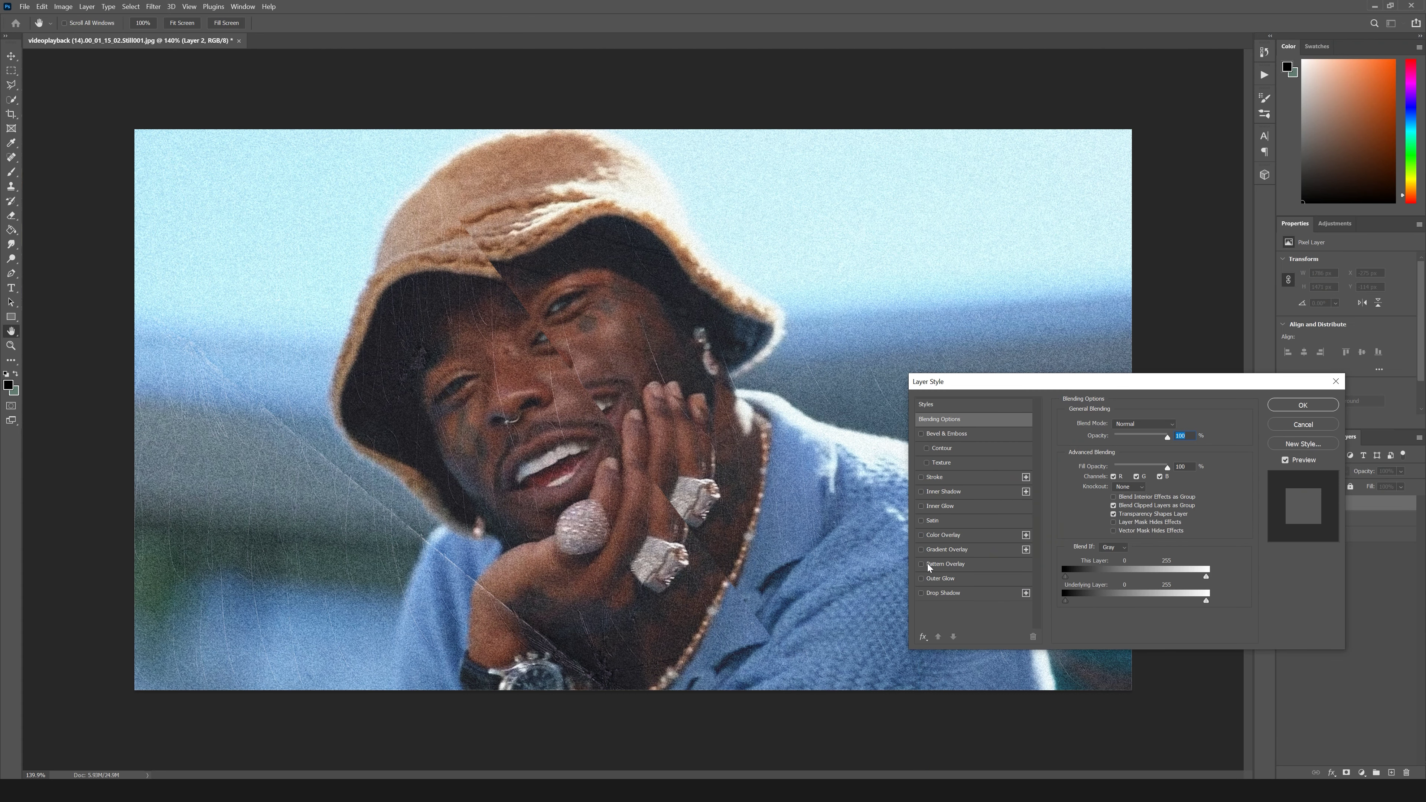
left_click(921, 593)
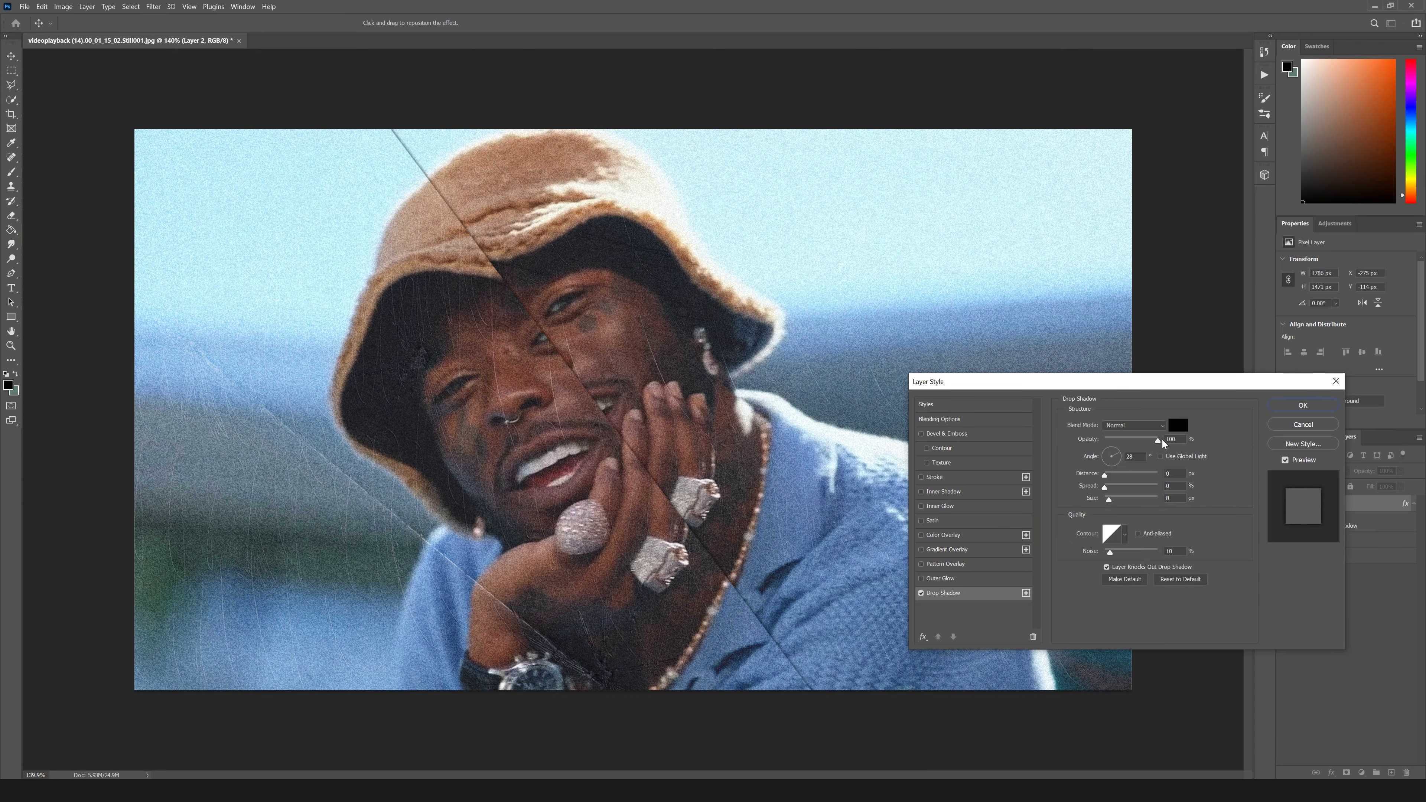
left_click(1169, 440)
left_click_drag(1111, 500, 1109, 502)
left_click(1105, 486)
left_click_drag(1110, 552, 1118, 552)
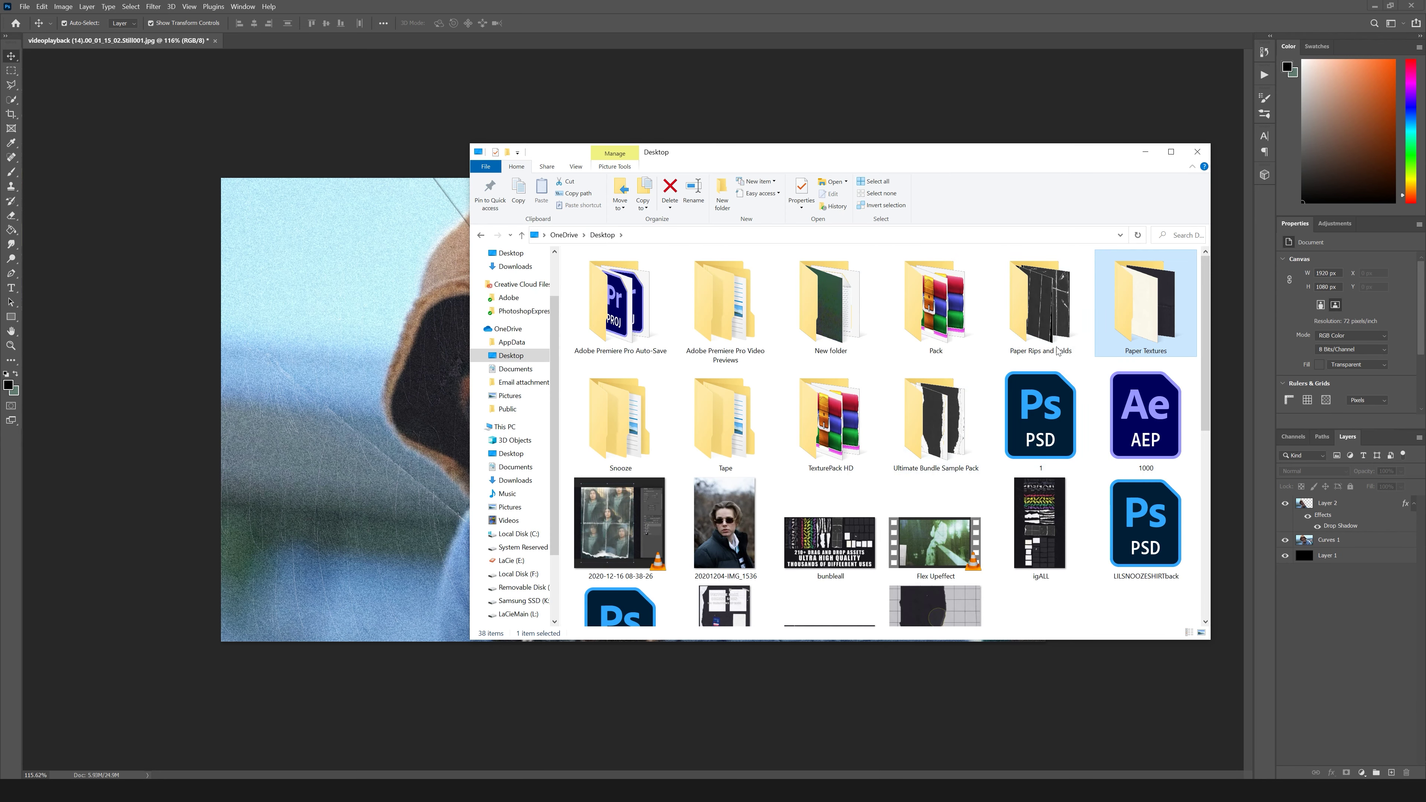
Place Clear Tape 1 from the Tape folder's Clear Tape set over the lower end of the diagonal split.
double_click(709, 430)
double_click(605, 283)
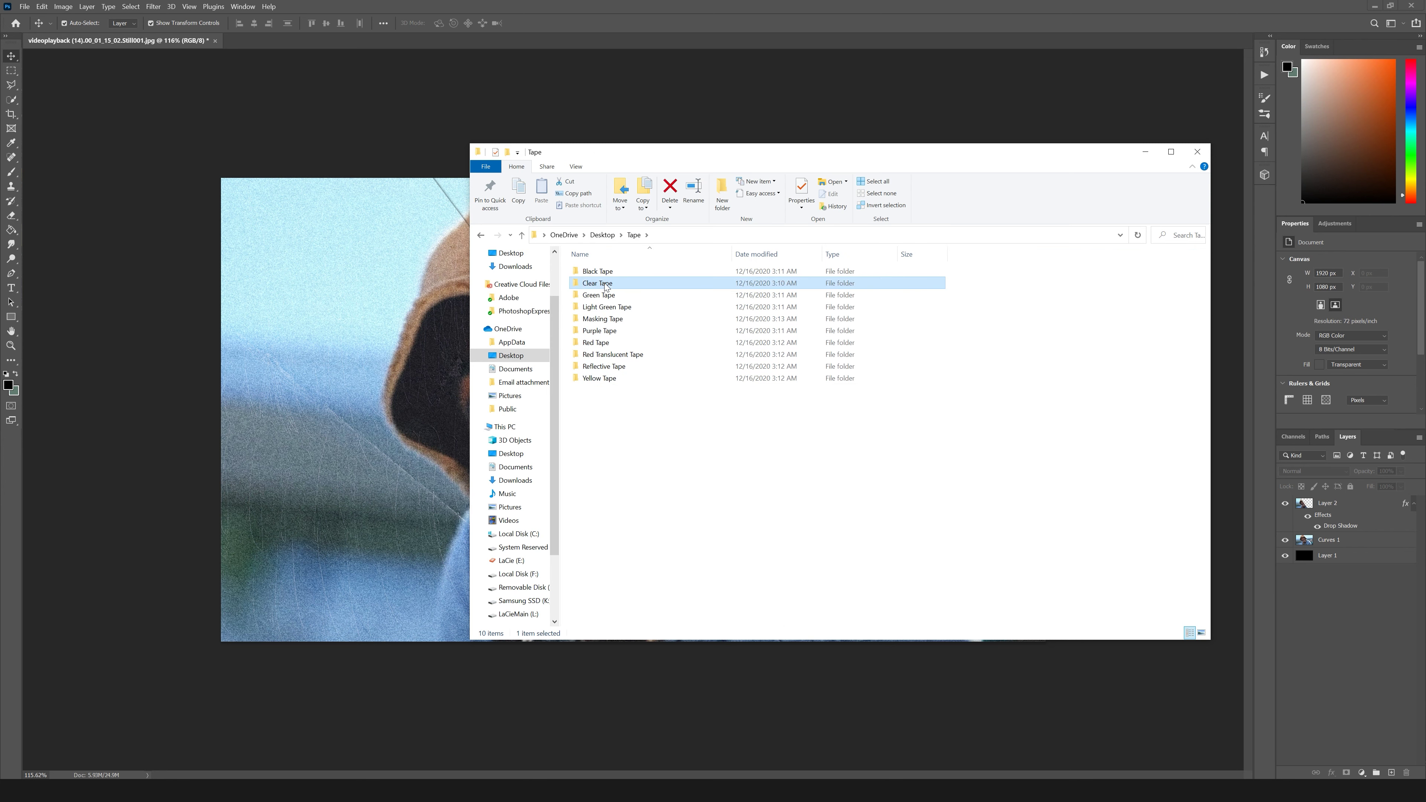
left_click_drag(606, 287, 412, 290)
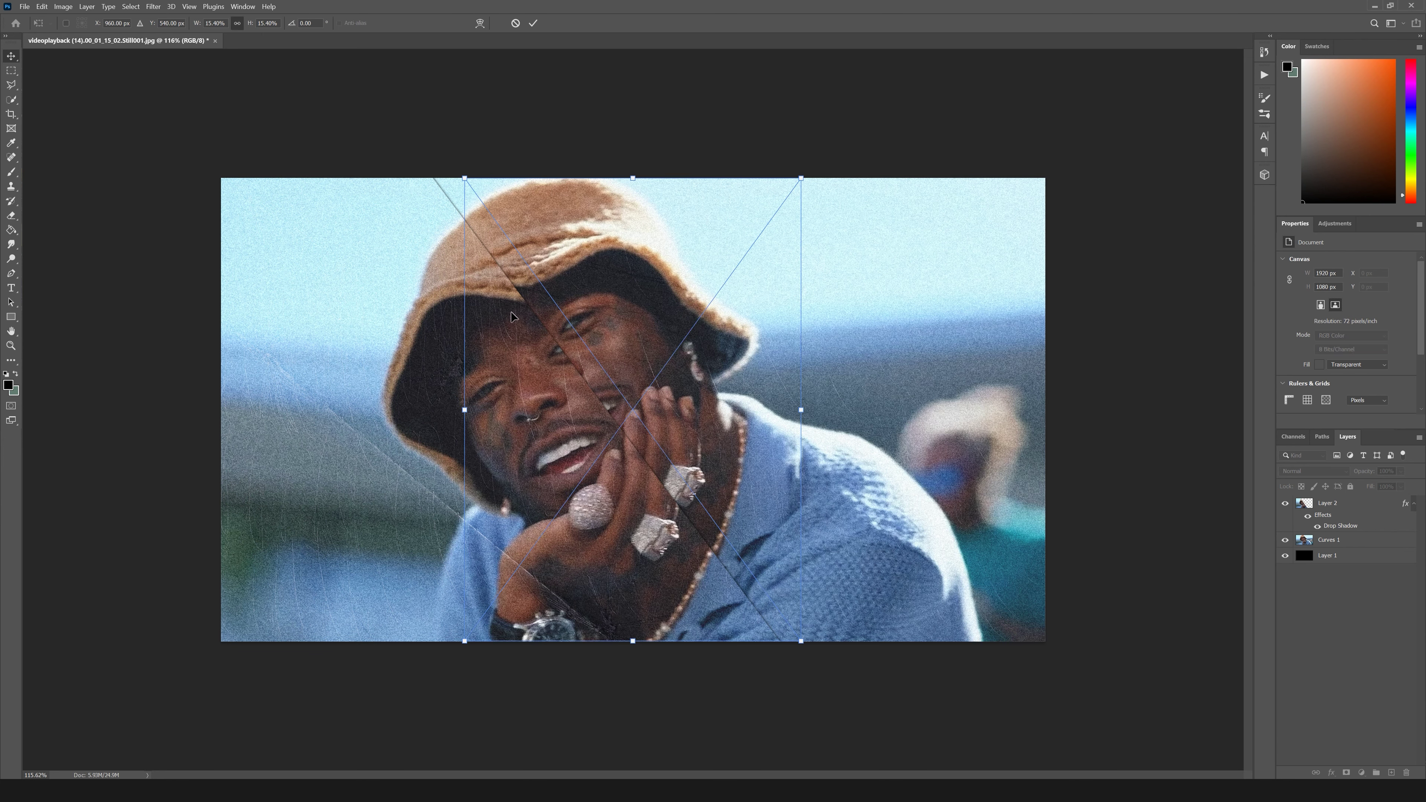
left_click_drag(802, 404, 760, 624)
key("Return")
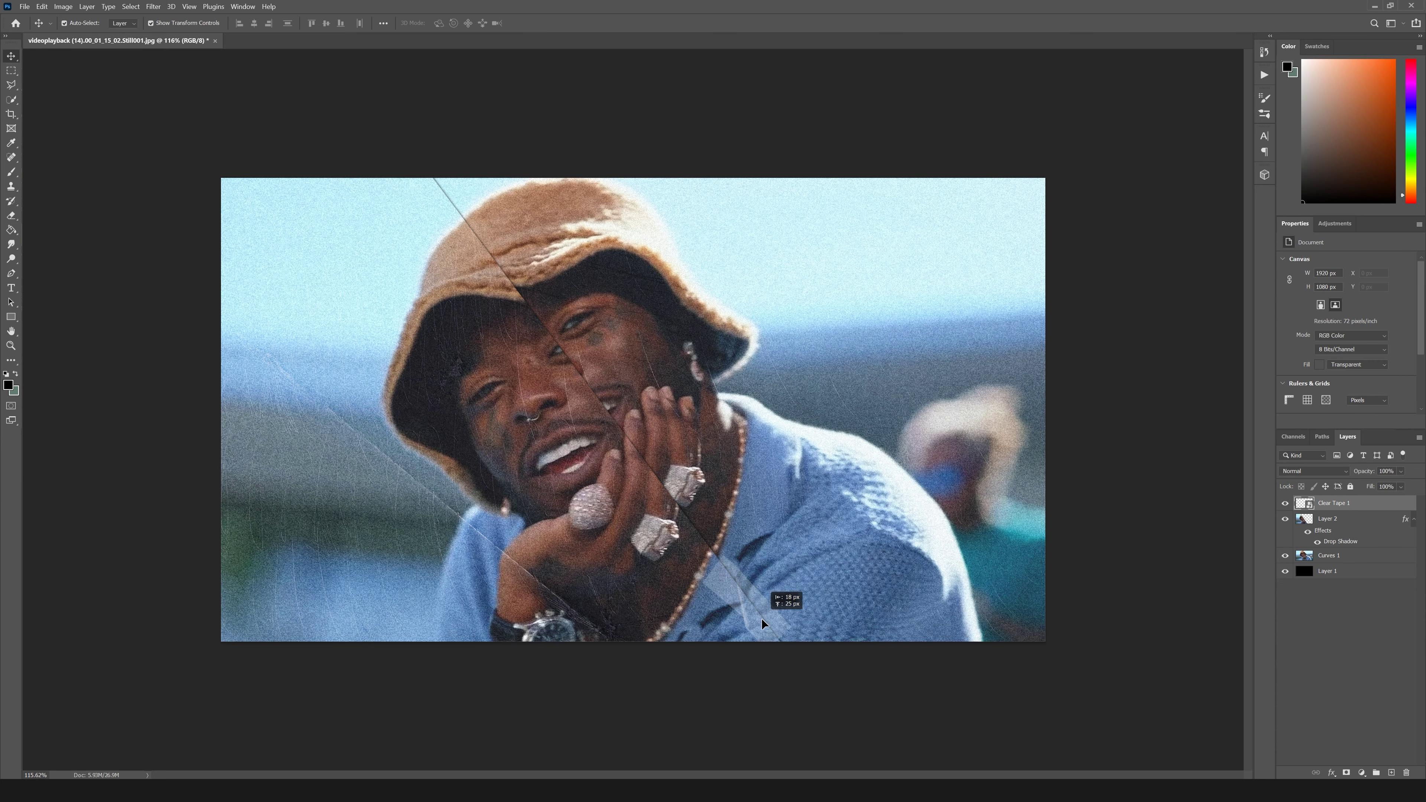
Place Clear Tape 11 from the Clear Tape set over the diagonal split at the hat brim, scaled down and rotated along the cut.
left_click(329, 695)
key("alt+Tab")
left_click_drag(598, 344, 596, 346)
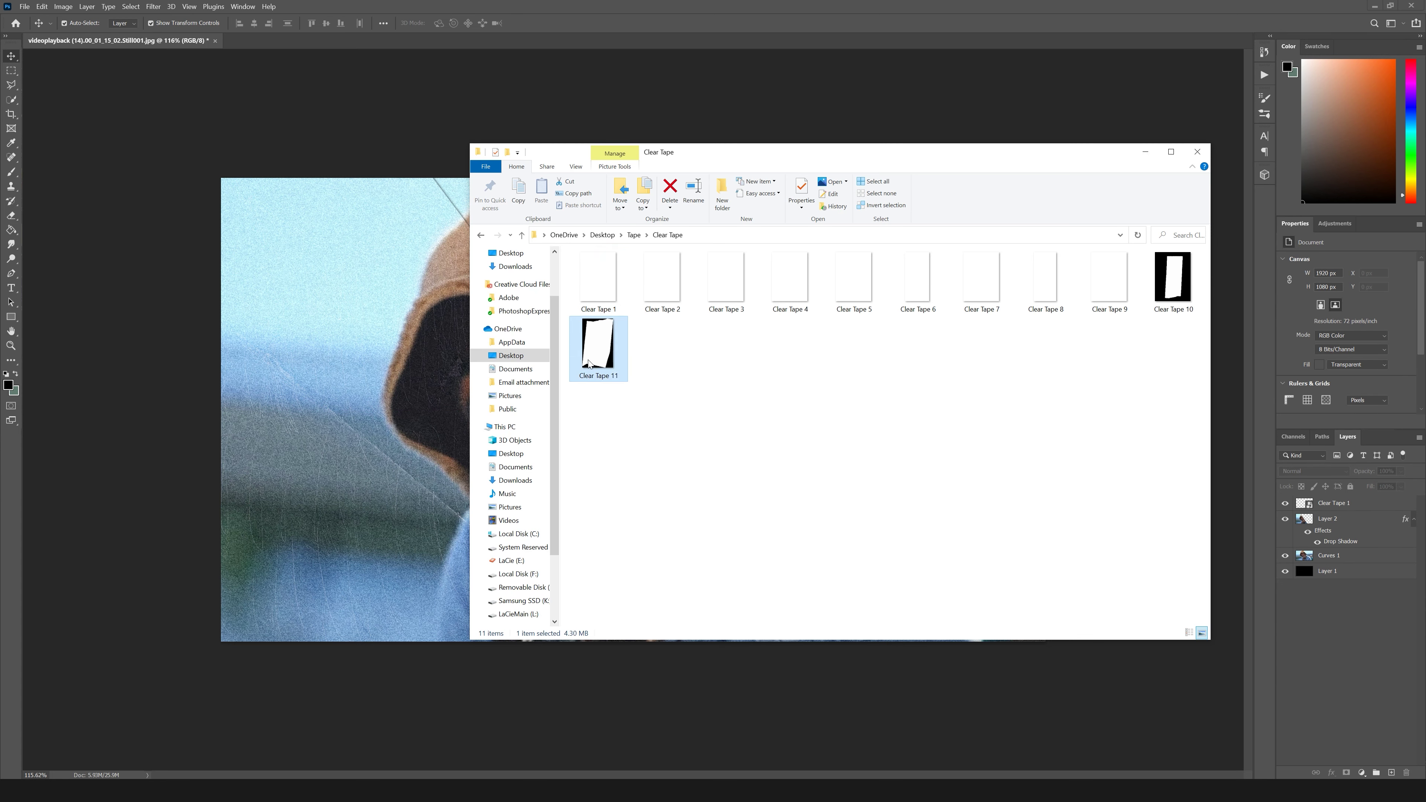
left_click_drag(596, 346, 437, 358)
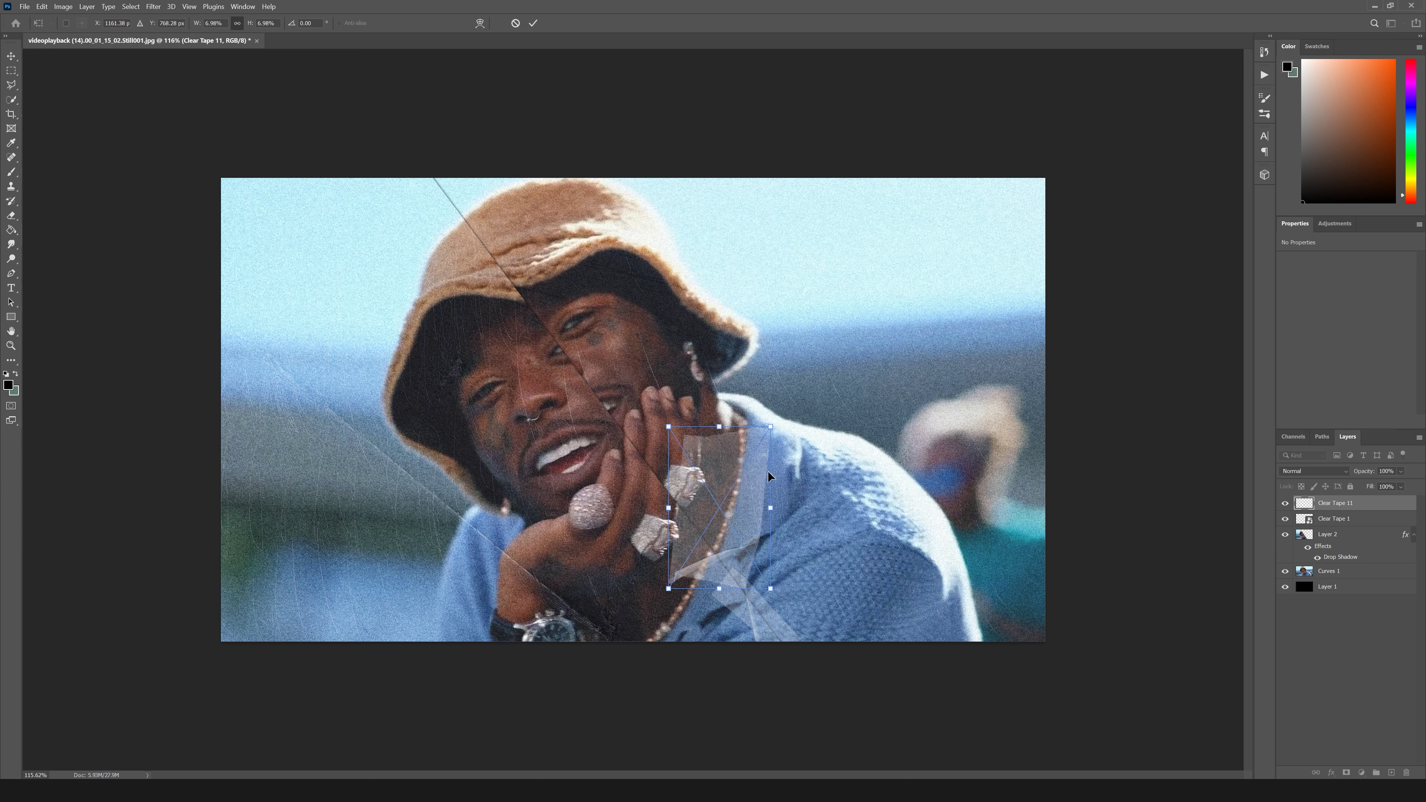
left_click_drag(781, 427, 717, 409)
left_click_drag(708, 482, 530, 303)
key("Return")
left_click(693, 473)
left_click(602, 758)
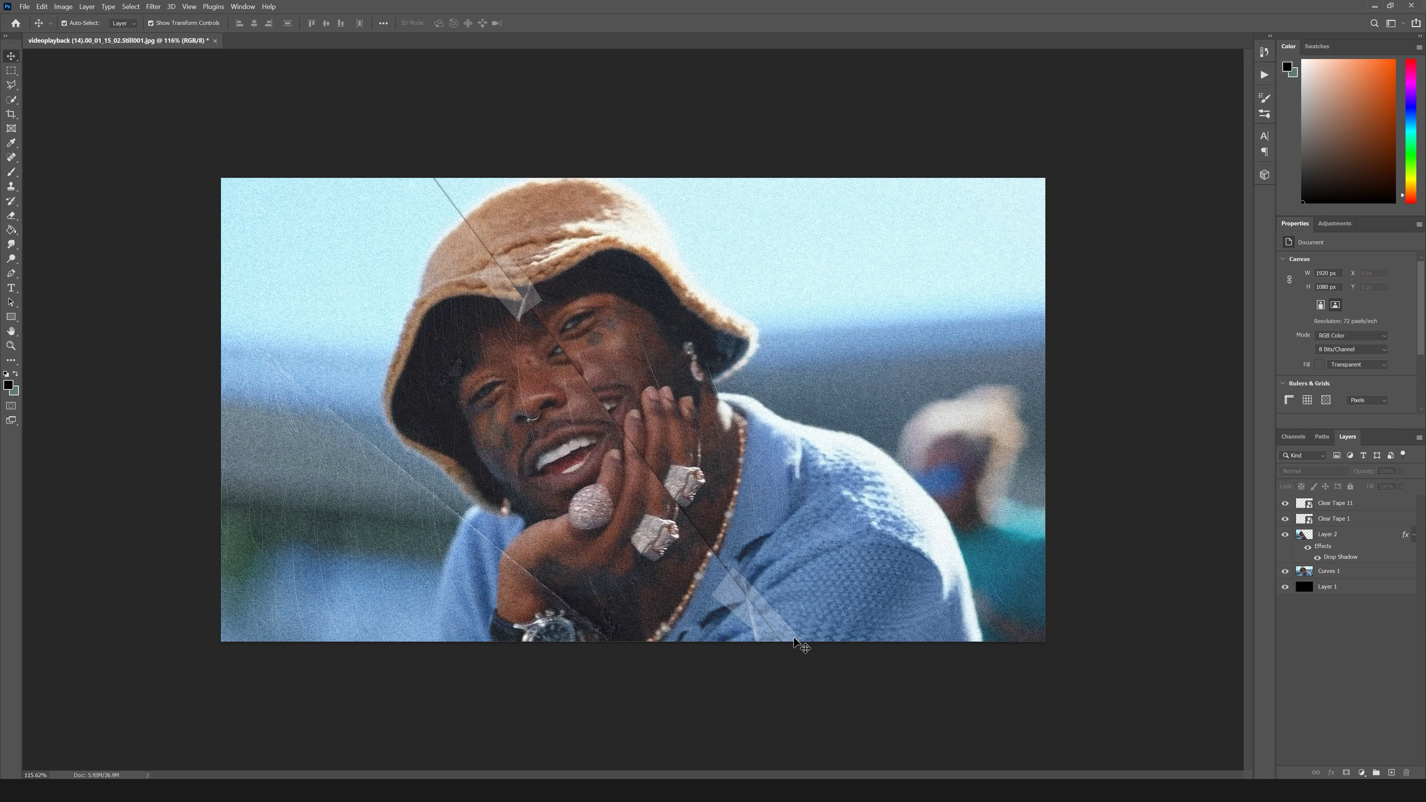
Save the taped image as a JPEG named 1 in a new StillsDone folder inside 12.20.20.
left_click(1351, 537)
left_click(25, 7)
left_click(45, 135)
right_click(283, 245)
mouse_move(347, 365)
left_click(441, 365)
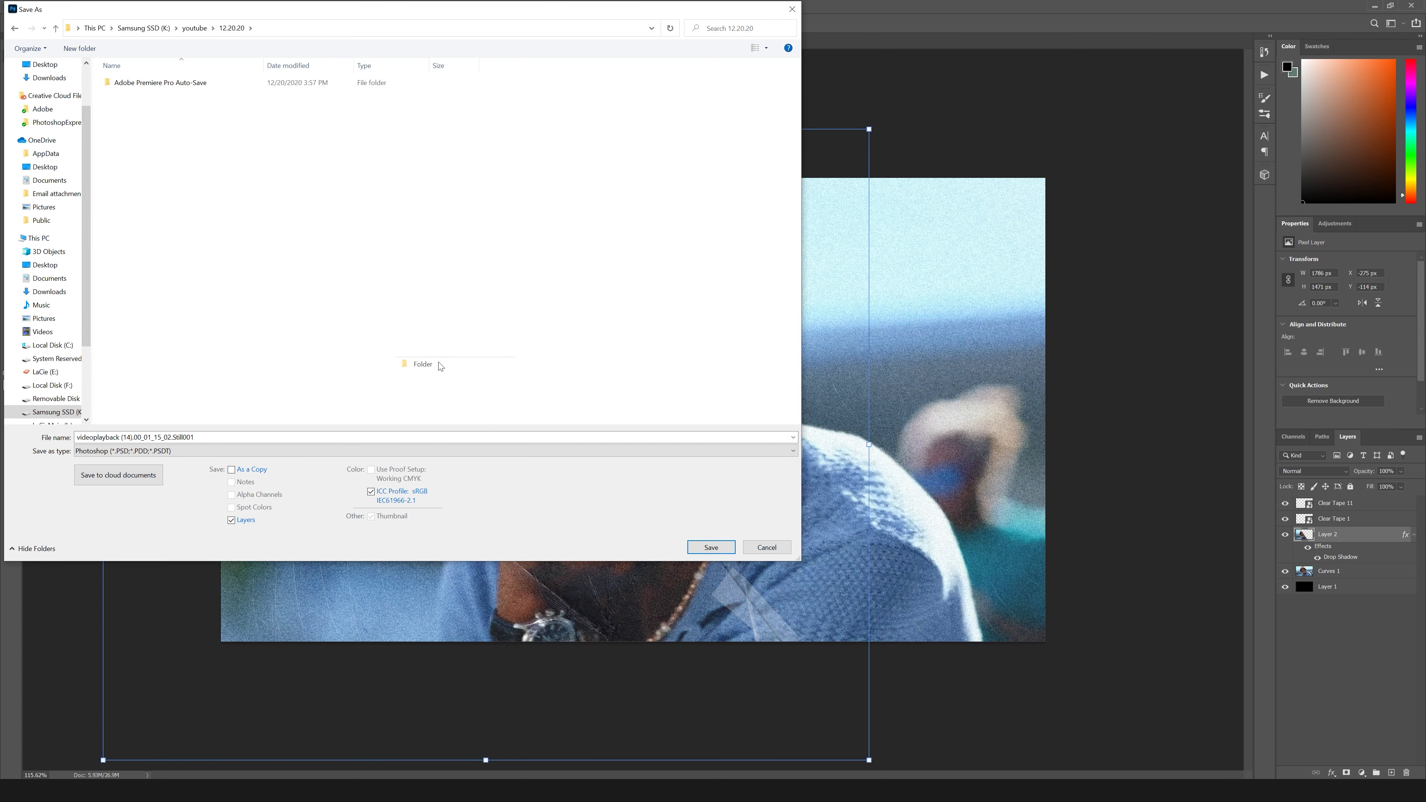
type("Sti")
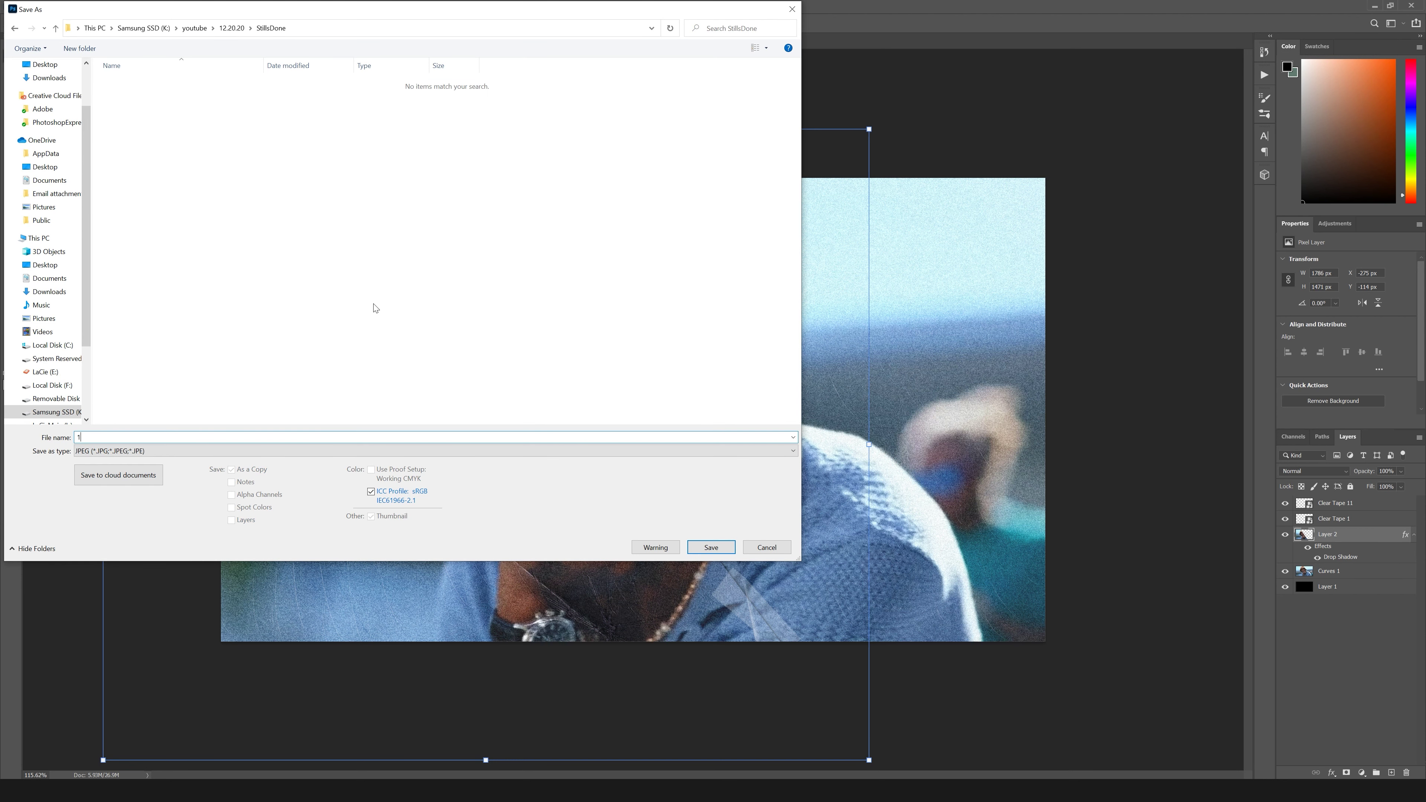
left_click(711, 548)
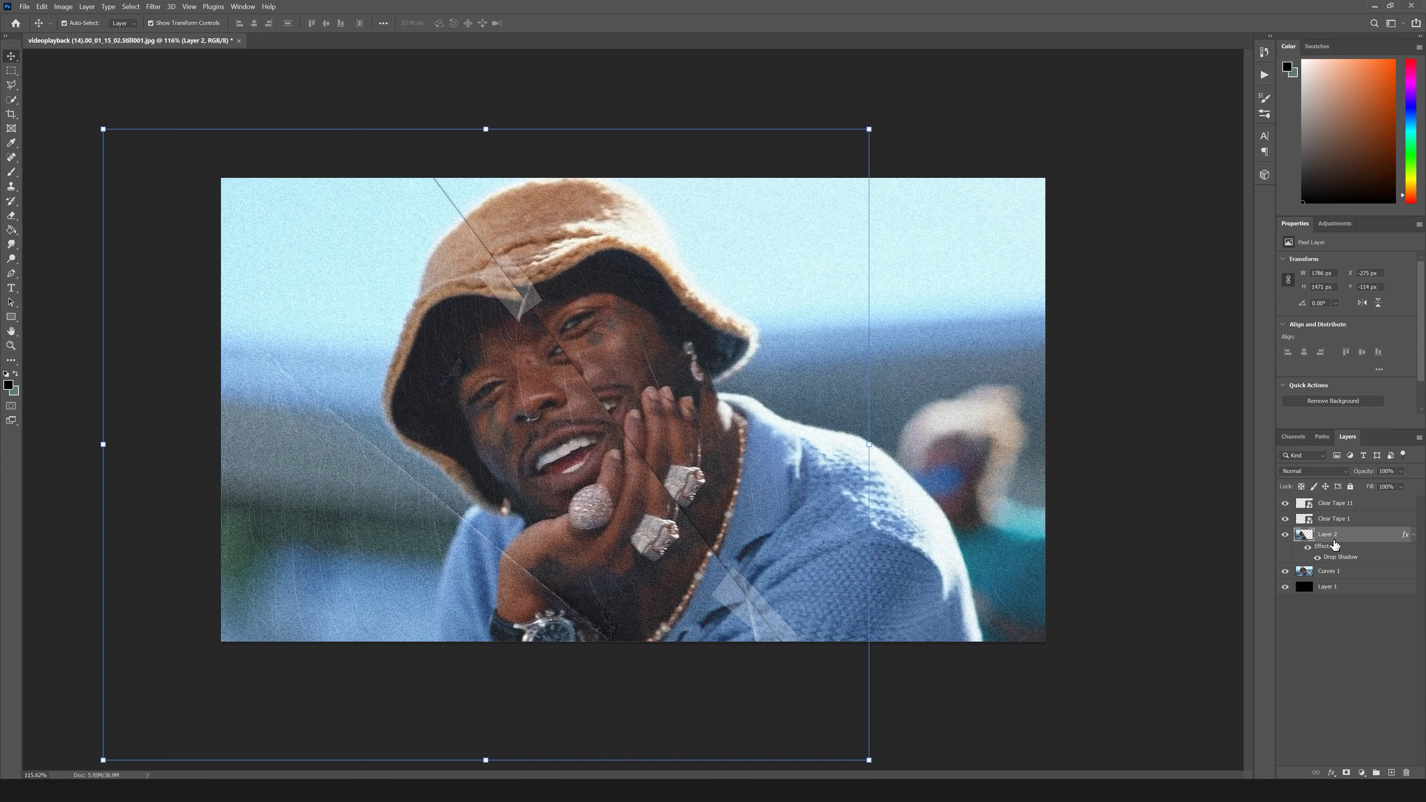
Duplicate the offset photo piece, shift the copy left to form a second split, and erase its upper edge into a ragged tear.
key("ctrl+j")
left_click_drag(522, 443, 433, 449)
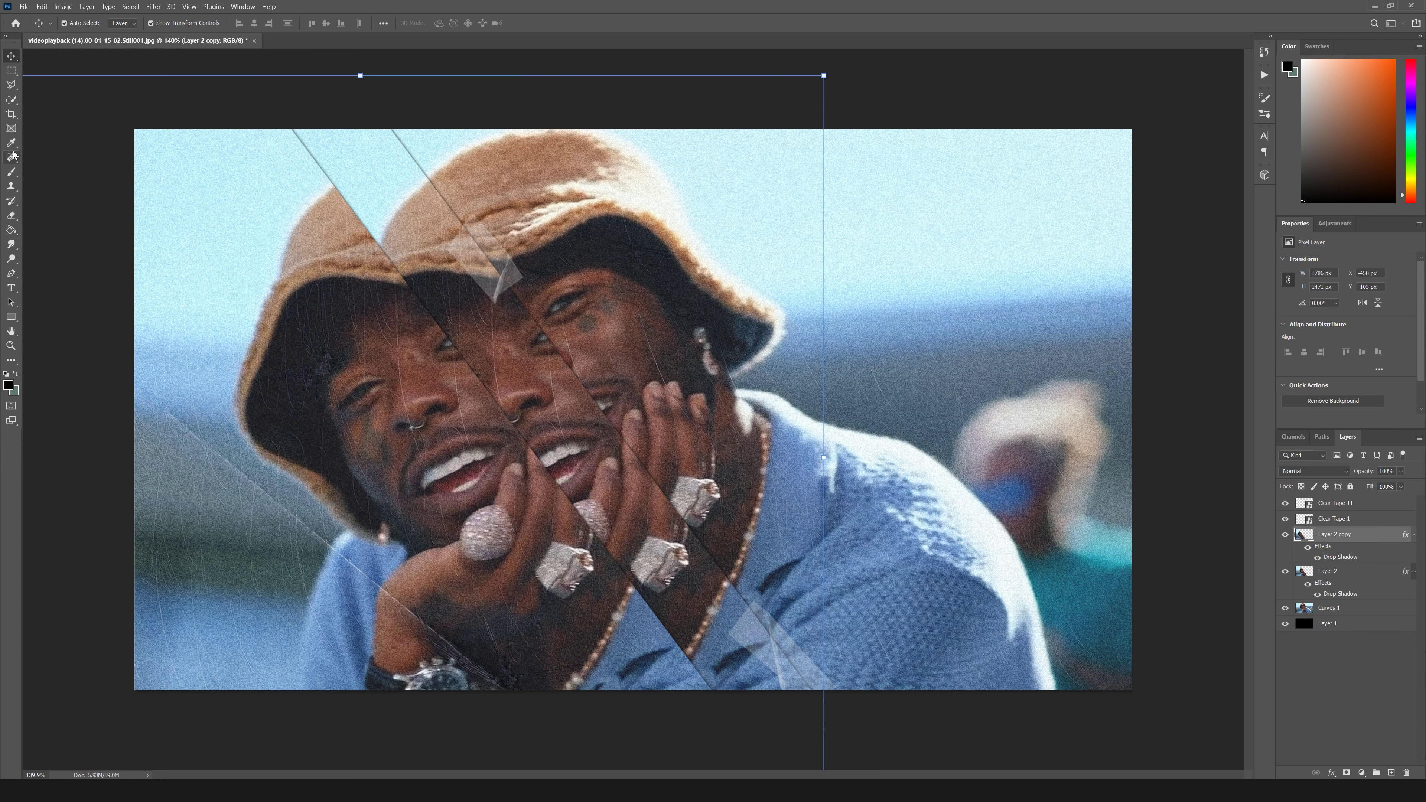
left_click(11, 216)
scroll(266, 99, "up", 1)
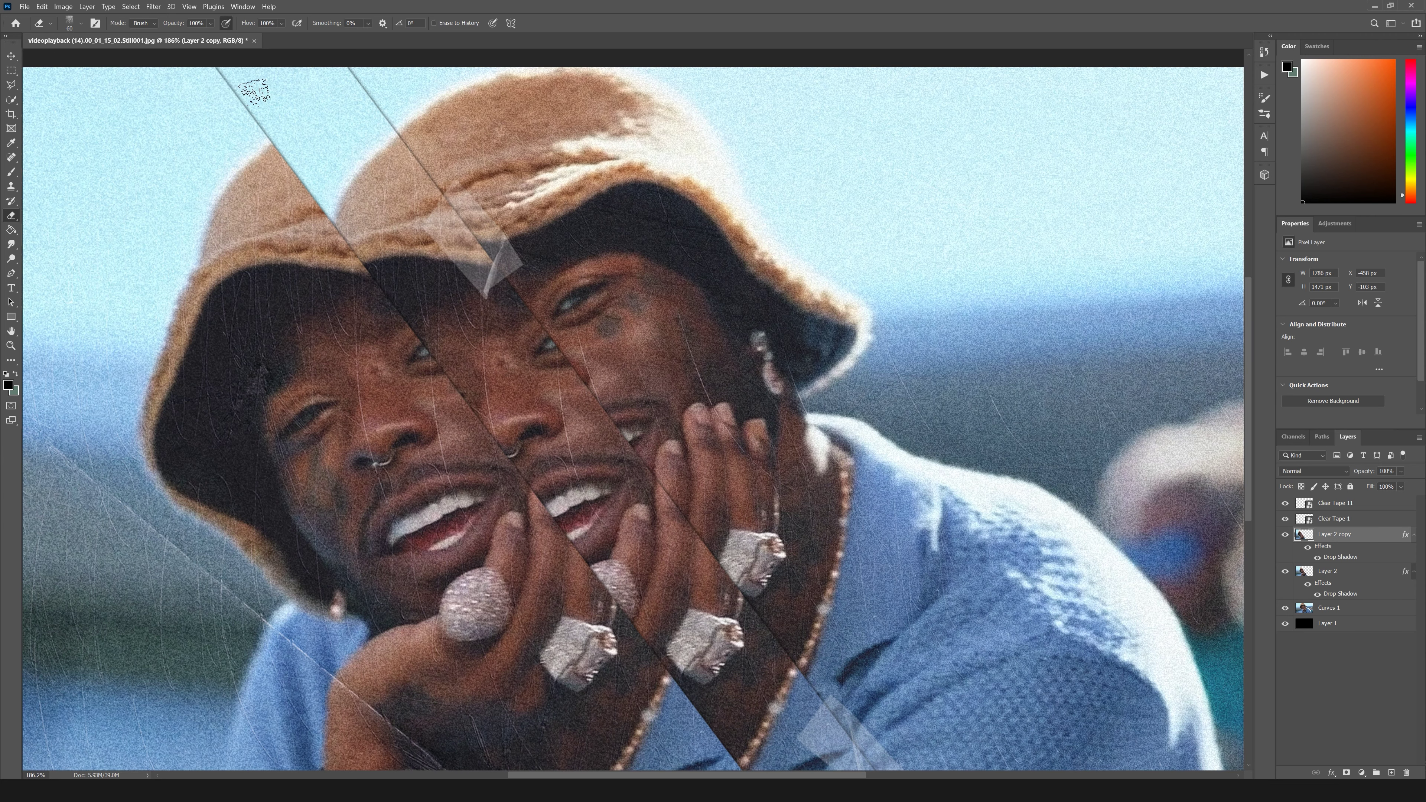
mouse_move(230, 85)
left_mouse_down()
mouse_move(274, 114)
mouse_move(175, 48)
left_mouse_up()
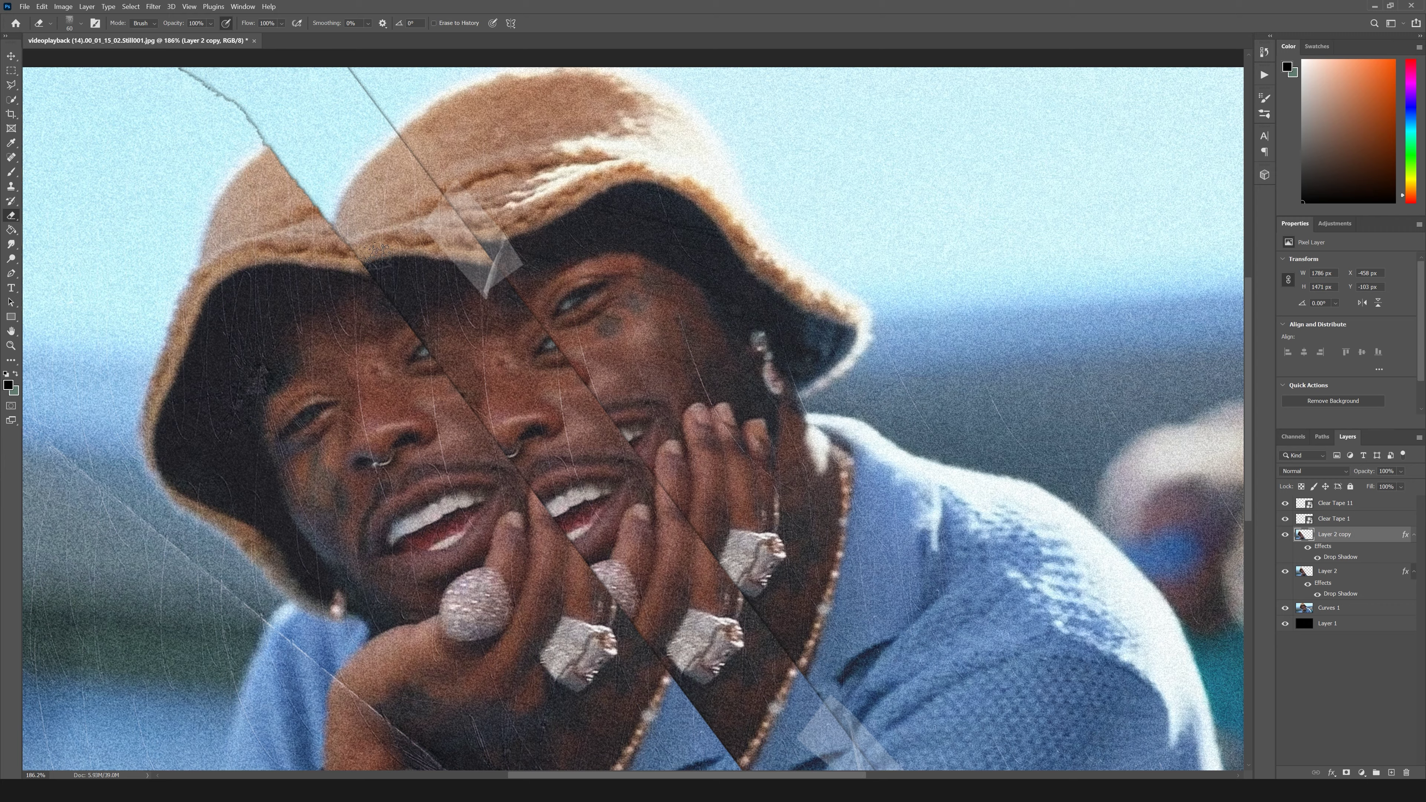
scroll(314, 163, "down", 3)
Examine the eraser brush presets in the megapack set, including Kyle's Eraser - Natural Edge.
left_click(79, 23)
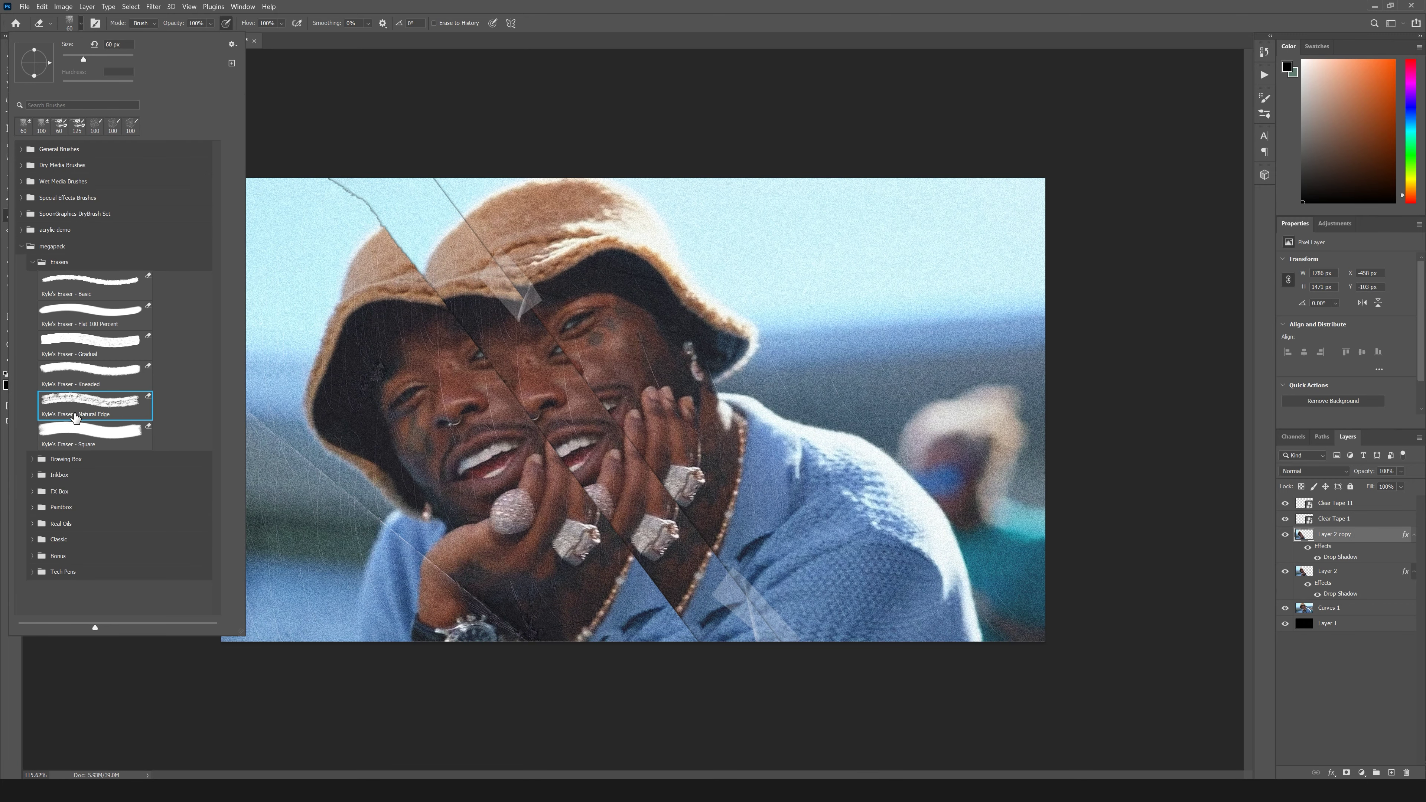
left_click(32, 262)
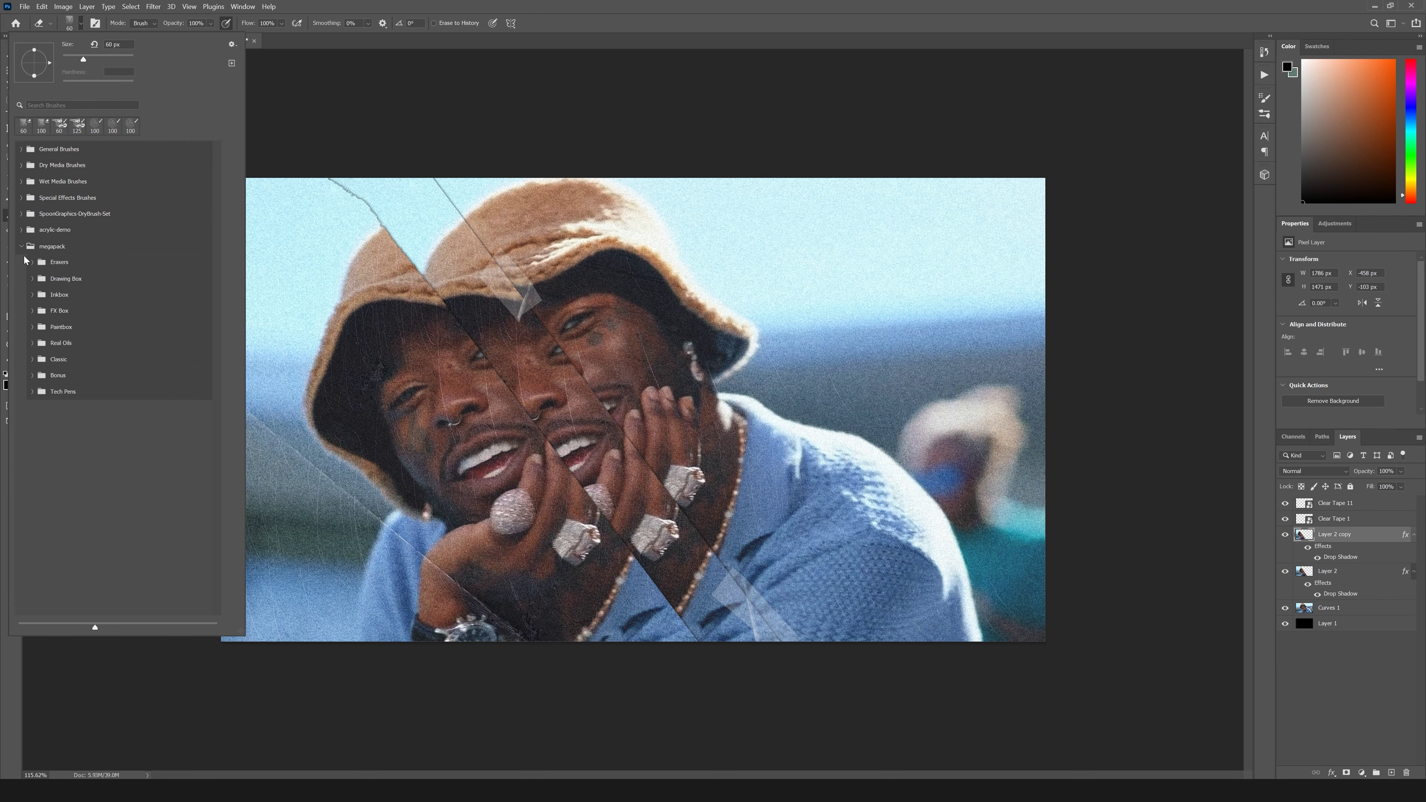
left_click(22, 247)
left_click(300, 42)
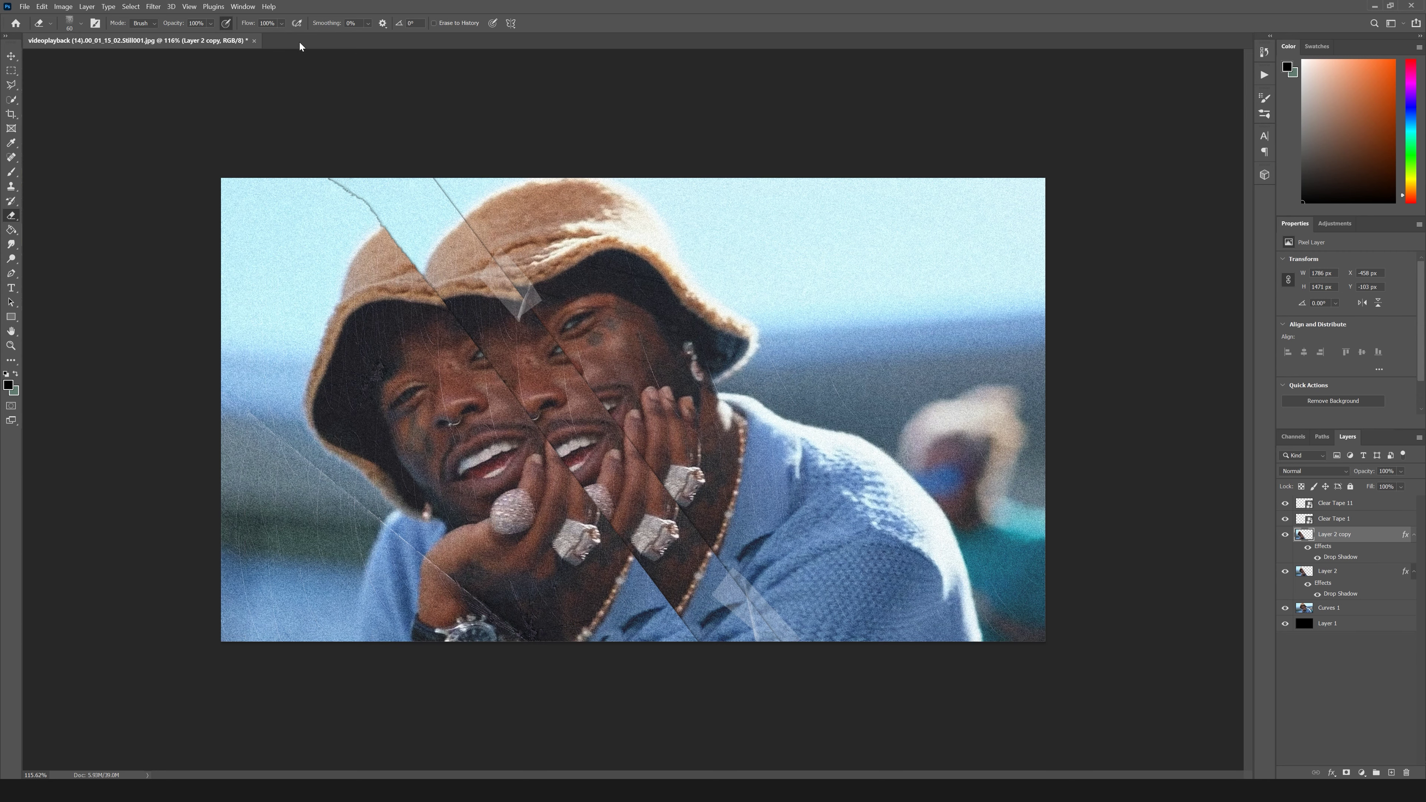
scroll(359, 206, "up", 3)
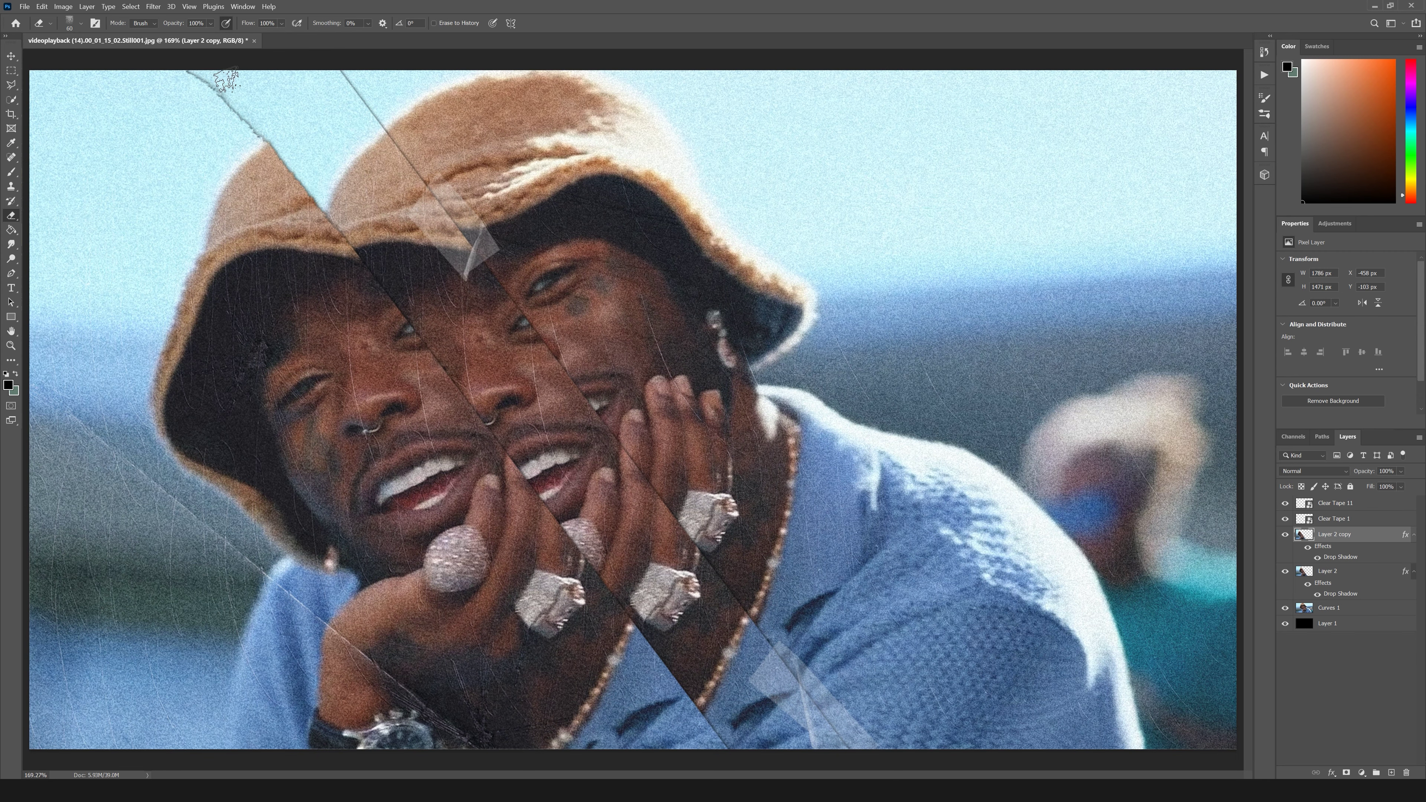
scroll(412, 254, "down", 3)
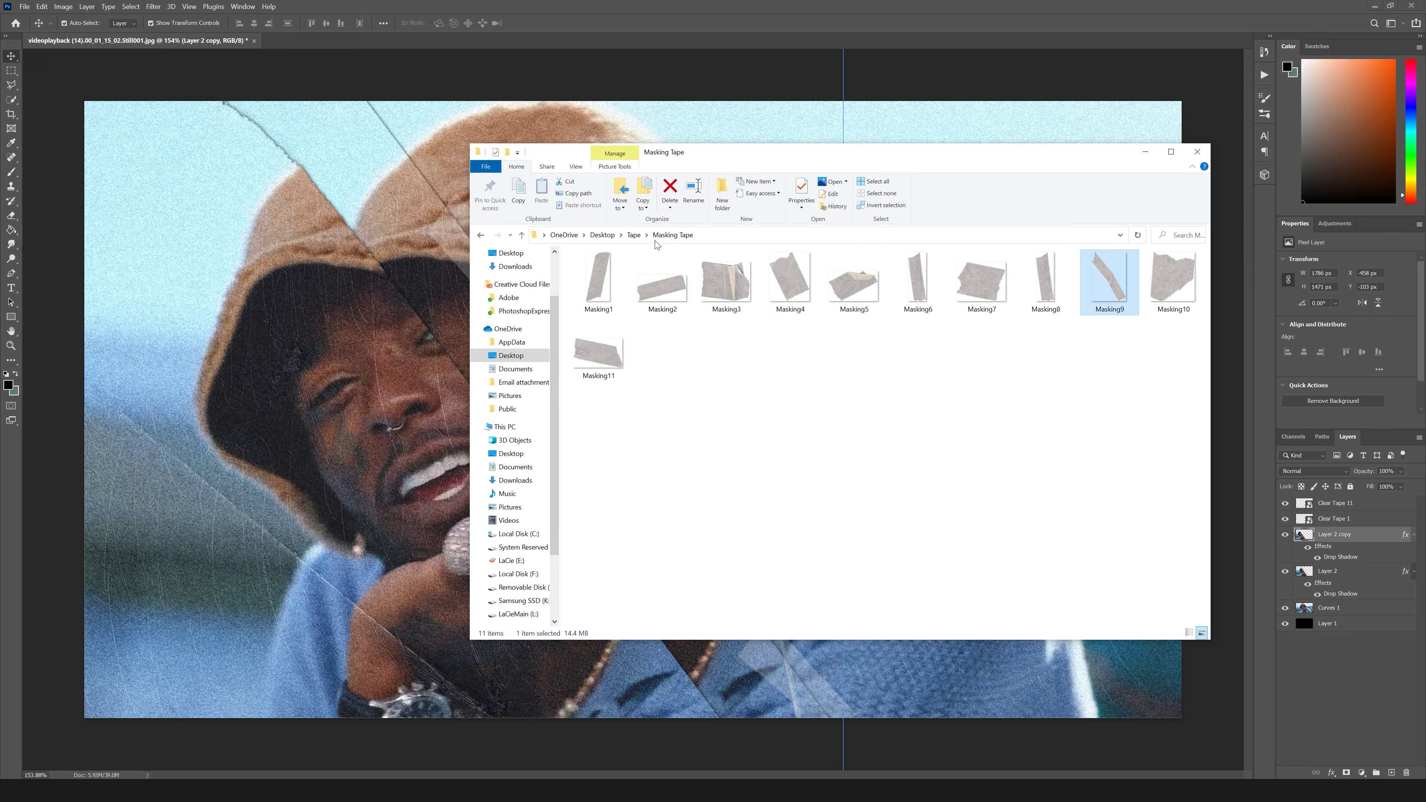
Place Clear Tape 10 from the Clear Tape folder over the lower part of the second split, scaled down and rotated along the cut.
left_click(633, 235)
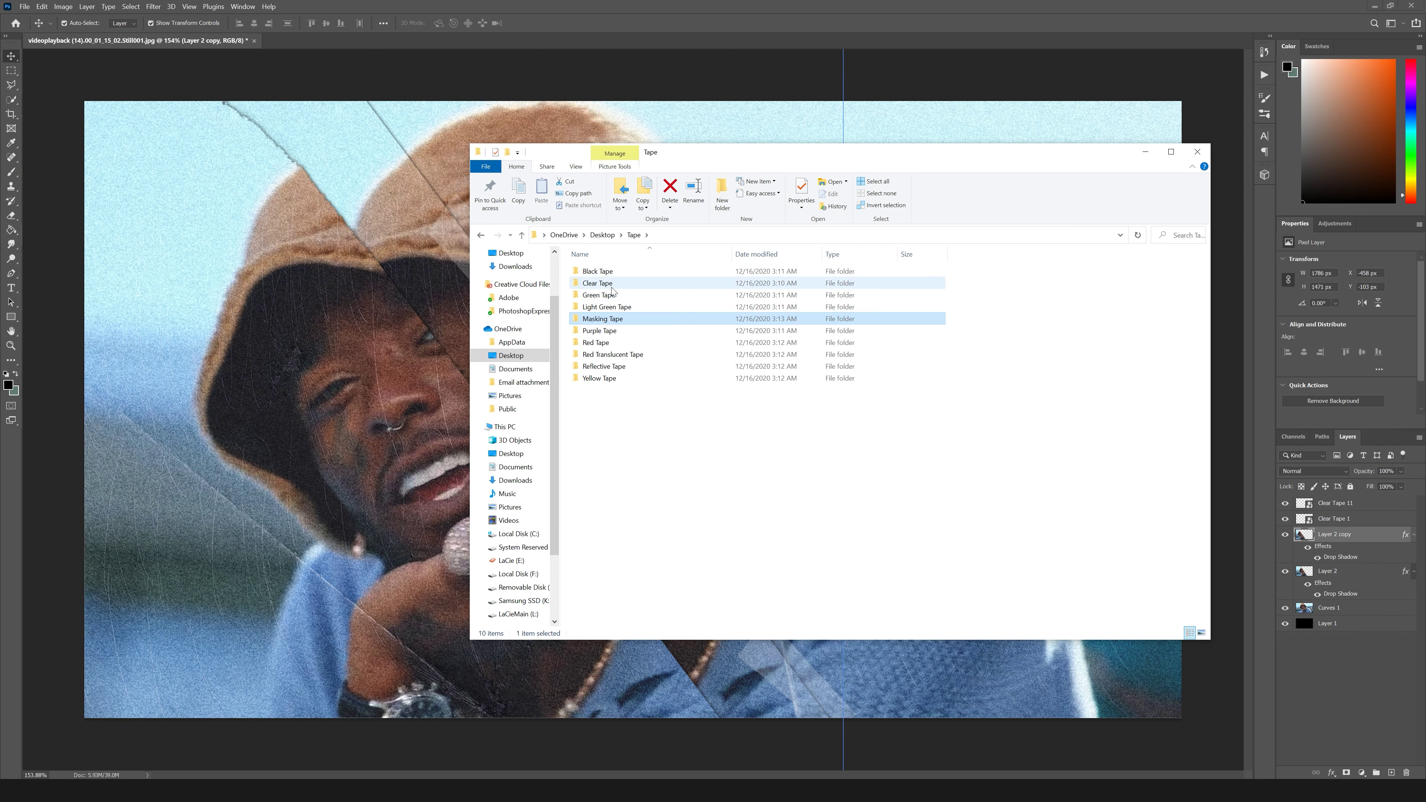
double_click(611, 288)
left_click_drag(1172, 280, 396, 427)
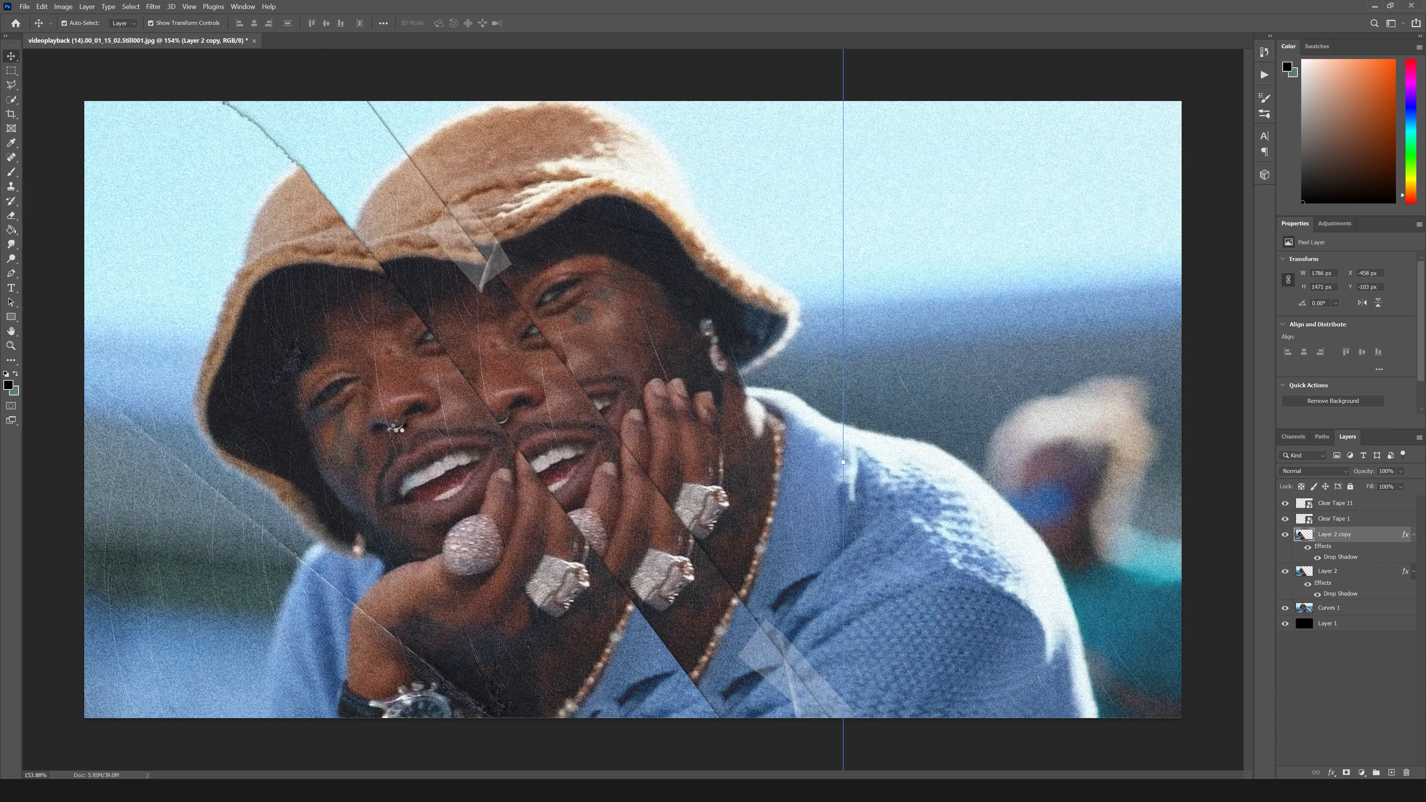
left_click_drag(856, 410, 503, 410)
left_click_drag(516, 340, 449, 336)
left_click_drag(464, 398, 640, 611)
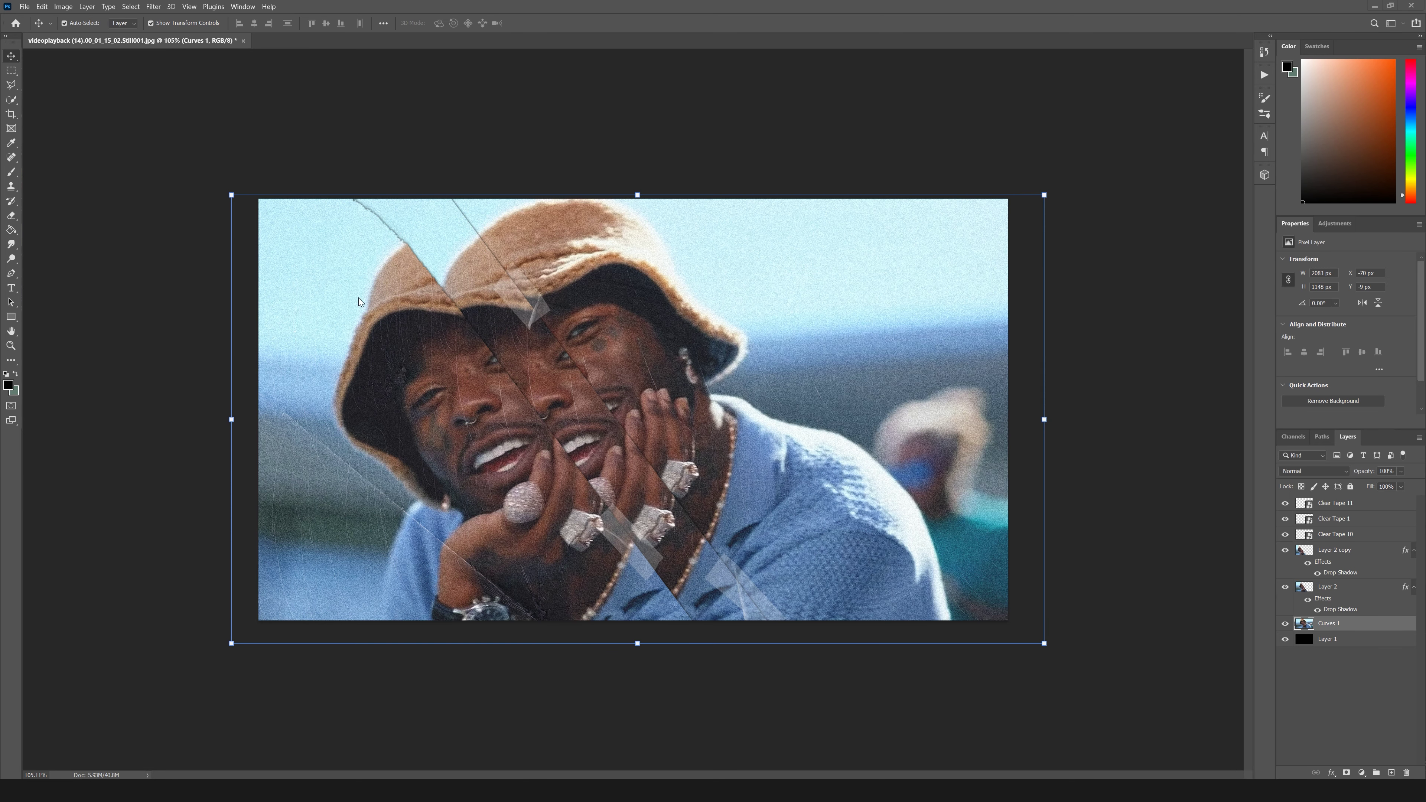
Place another Clear Tape 1, scaled down and rotated, over the ragged upper edge of the second split.
left_click_drag(1333, 624, 1341, 499)
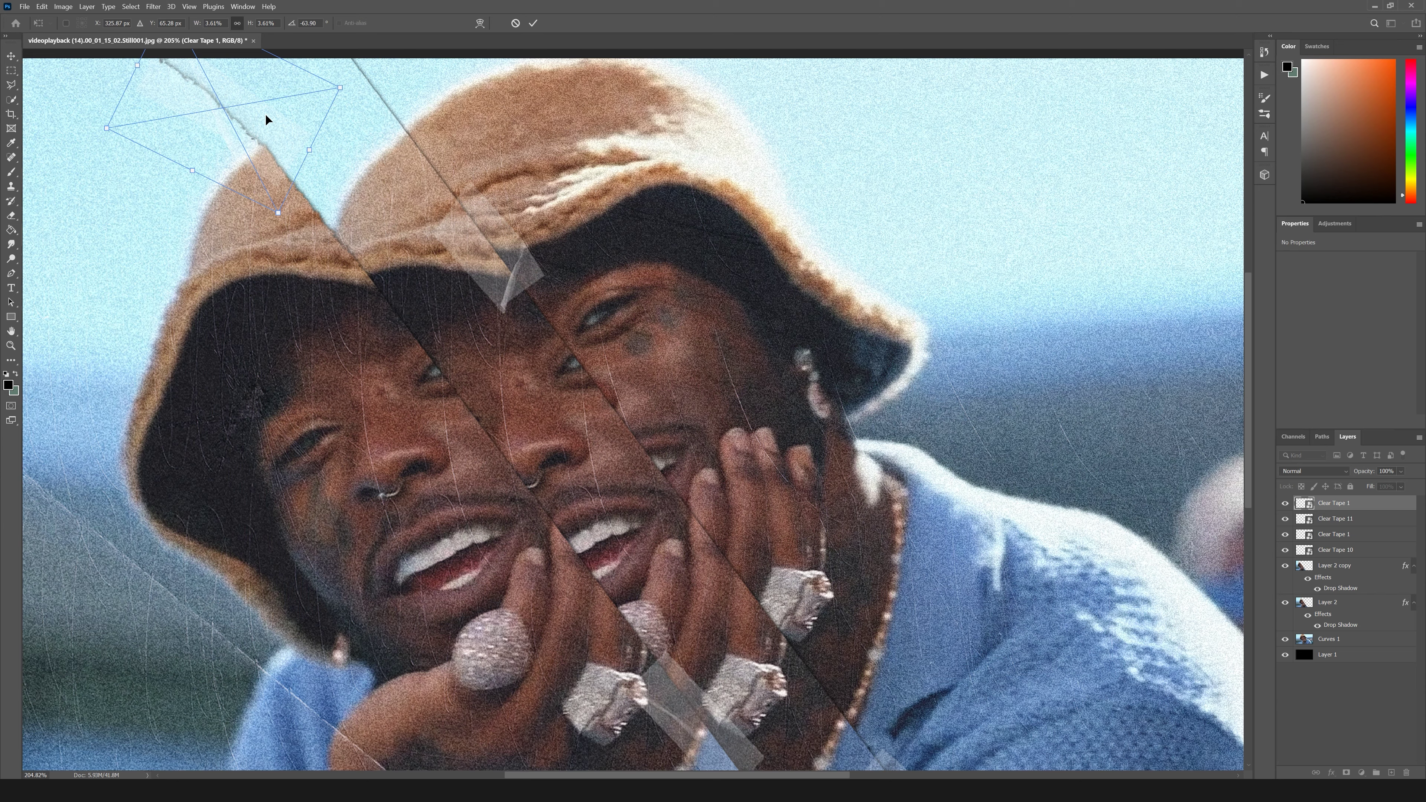
left_click(265, 114)
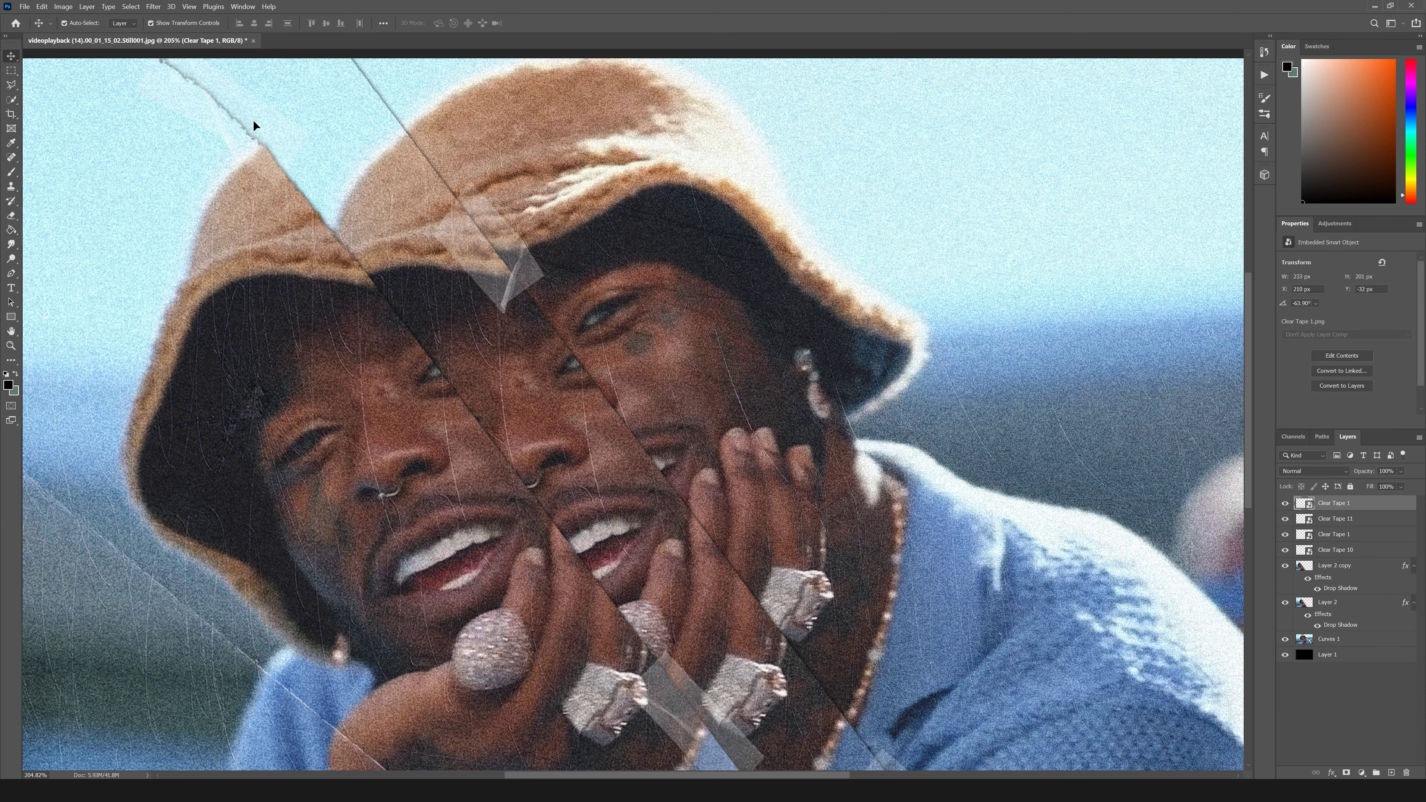
left_click_drag(253, 120, 244, 116)
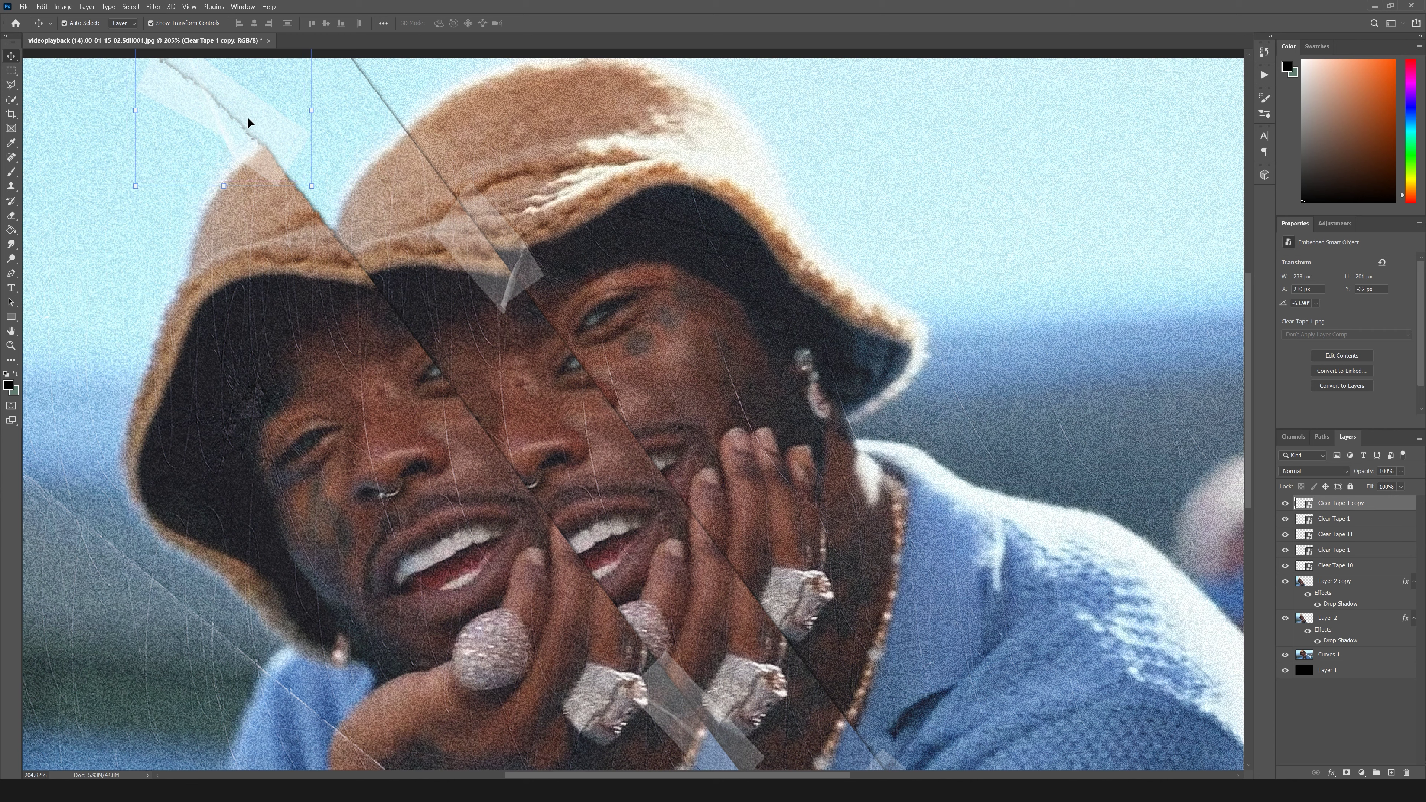
key("ctrl+z")
left_click(434, 290)
left_click_drag(263, 175, 282, 202)
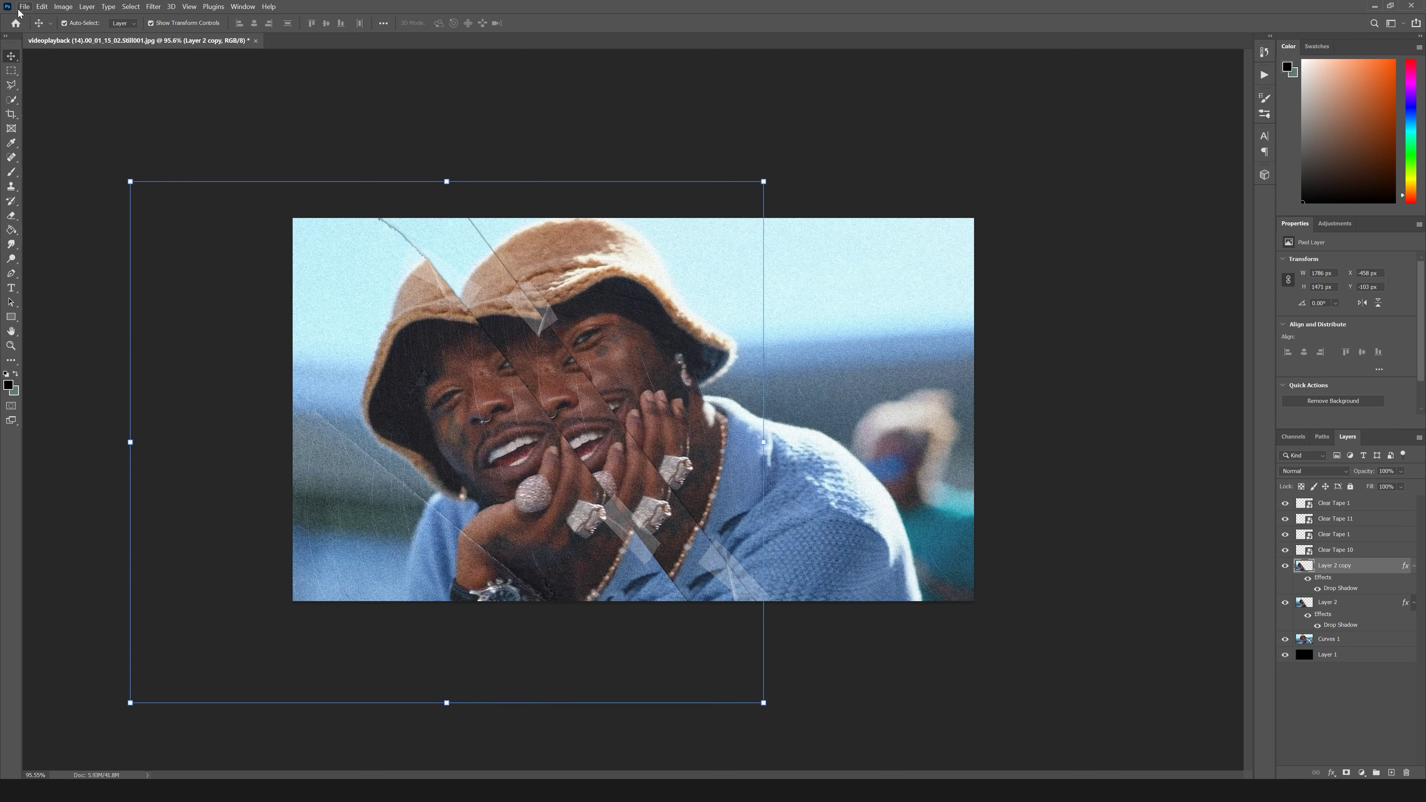
Save the double-split collage as a JPEG named 3 in the StillsDone folder.
left_click(22, 7)
left_click(53, 151)
double_click(159, 98)
type("3")
left_click(179, 451)
left_click(121, 621)
left_click(149, 451)
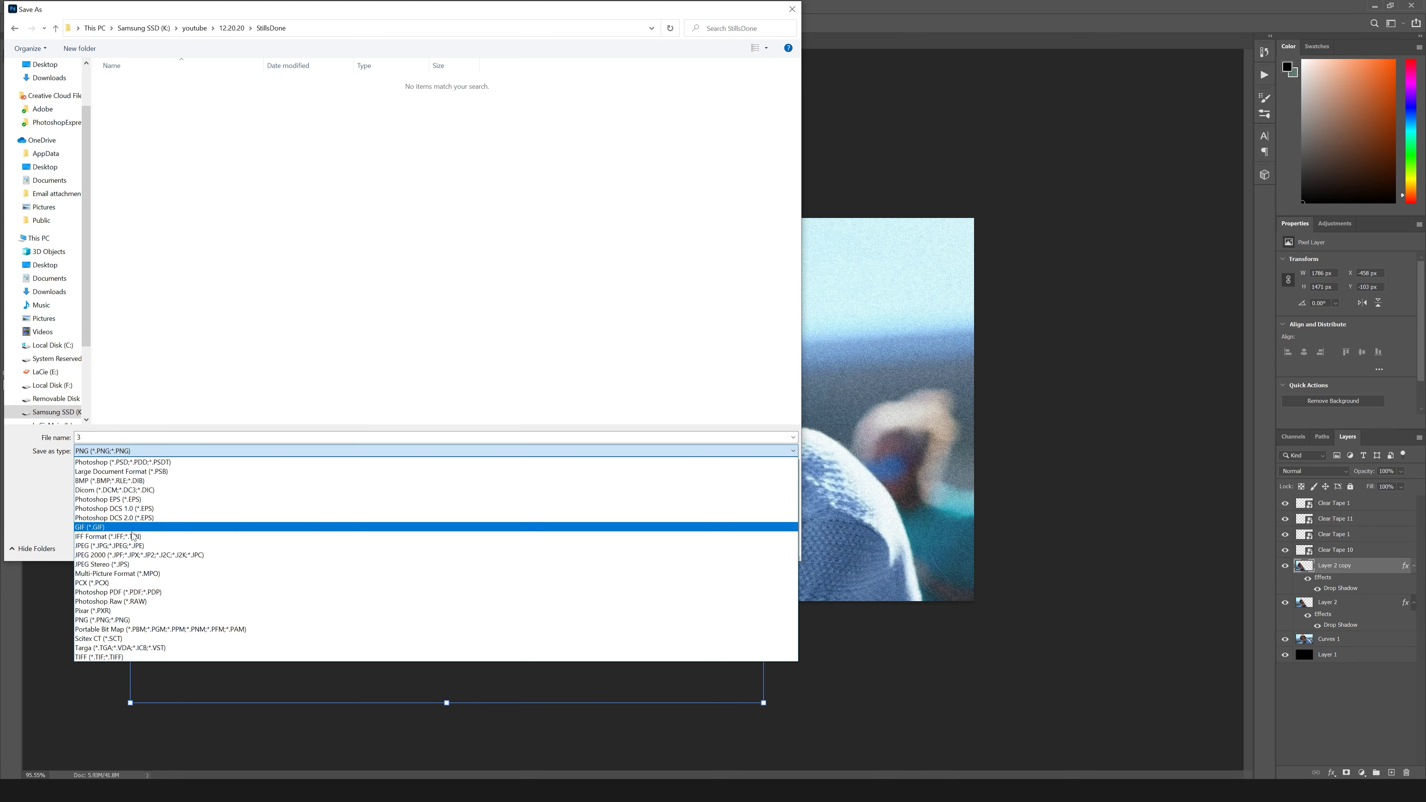
left_click(127, 541)
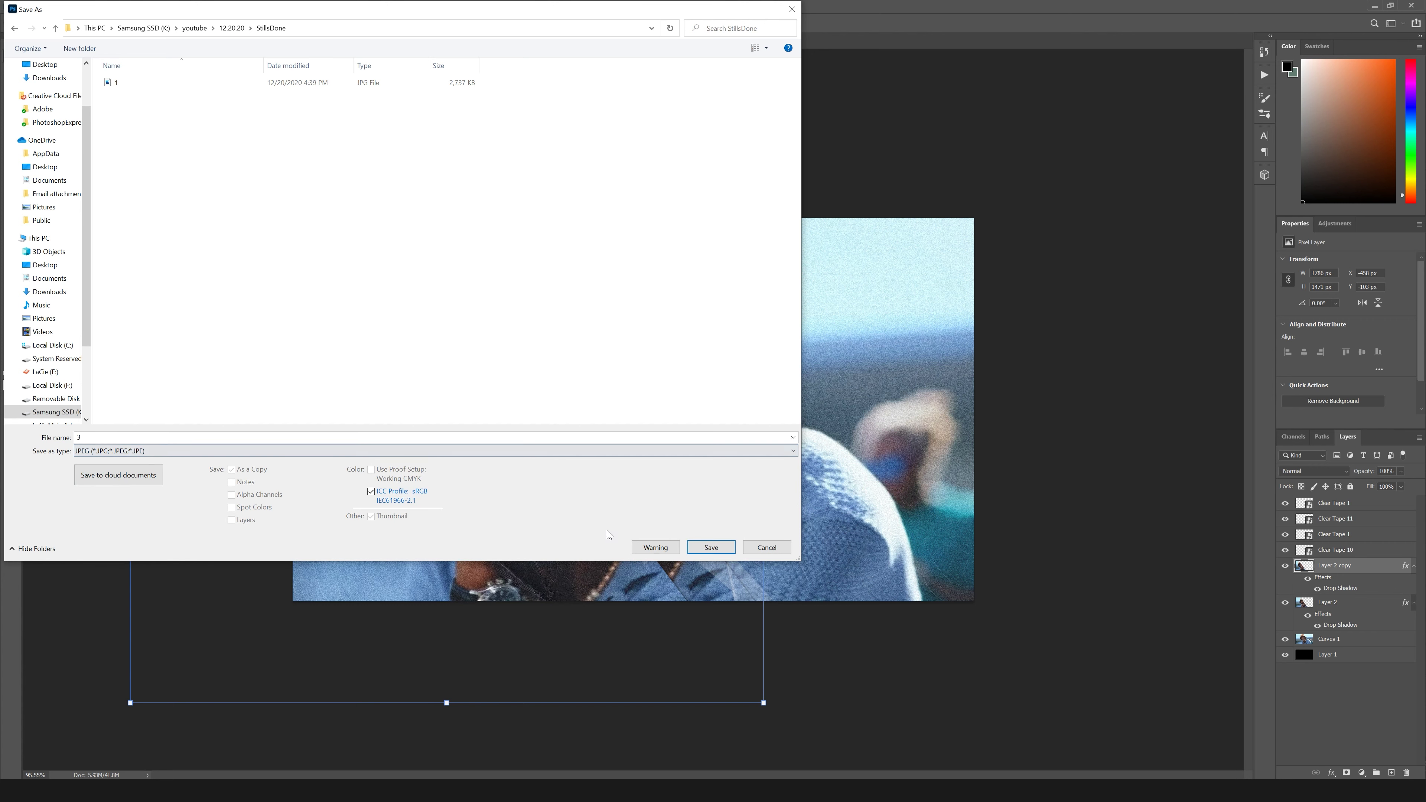
left_click(725, 546)
Hide all tape and torn-piece layers, and set up a JPEG save of the untorn photo in the StillsDone folder.
left_click_drag(1284, 567, 1288, 507)
left_click(1286, 606)
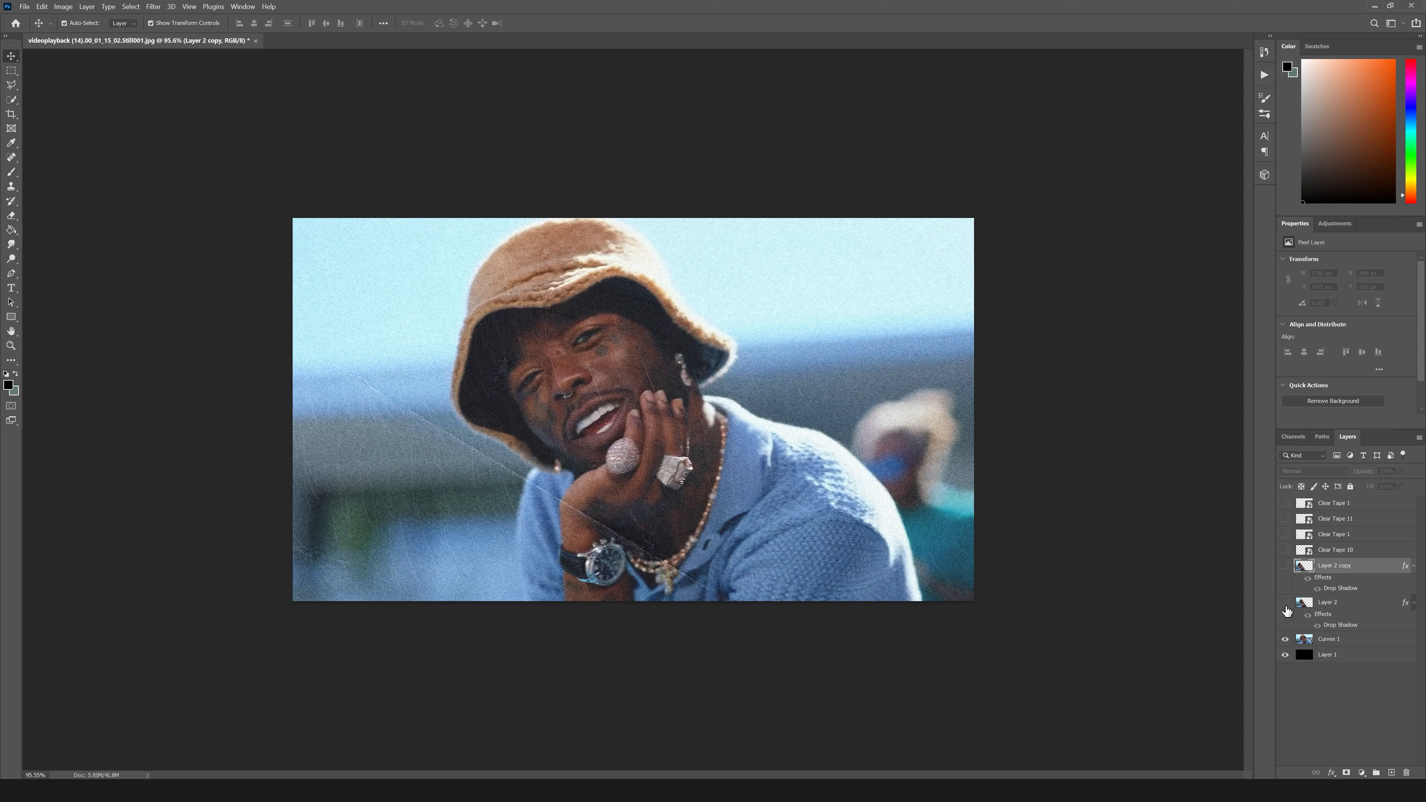
scroll(802, 578, "up", 2)
left_click(24, 7)
left_click(50, 141)
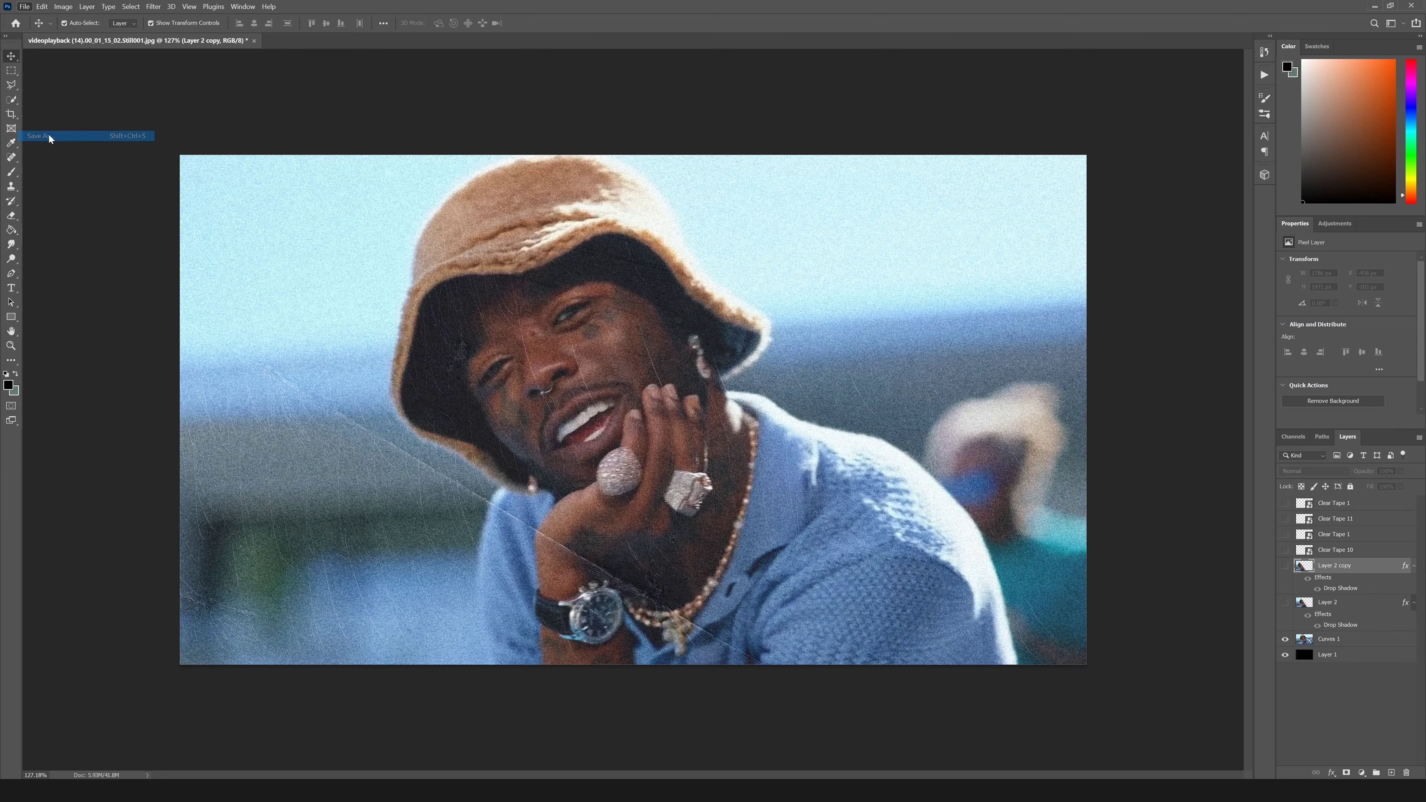
double_click(129, 94)
left_click(393, 450)
left_click(141, 541)
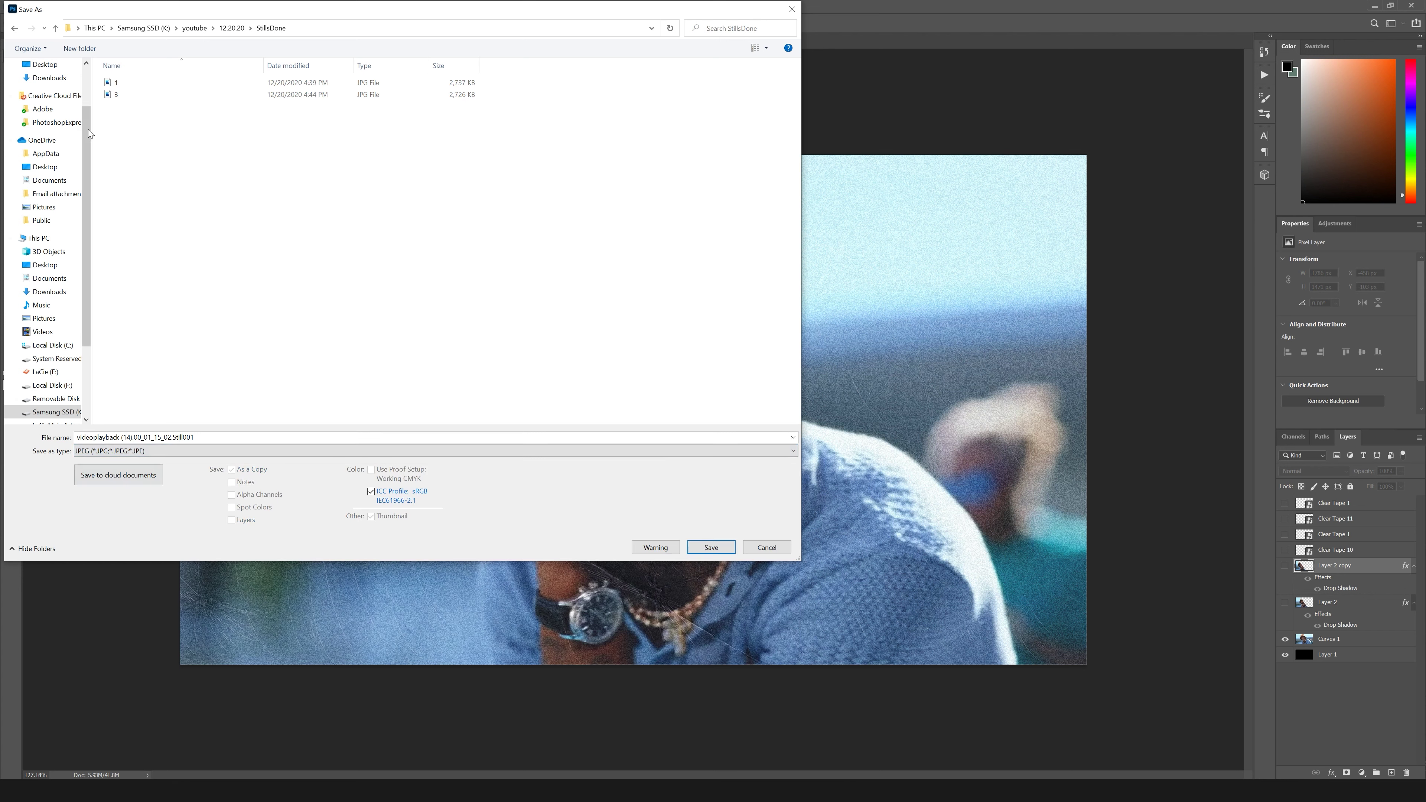
Rename the existing file 1 in the StillsDone folder to 2.
right_click(116, 83)
left_click(190, 396)
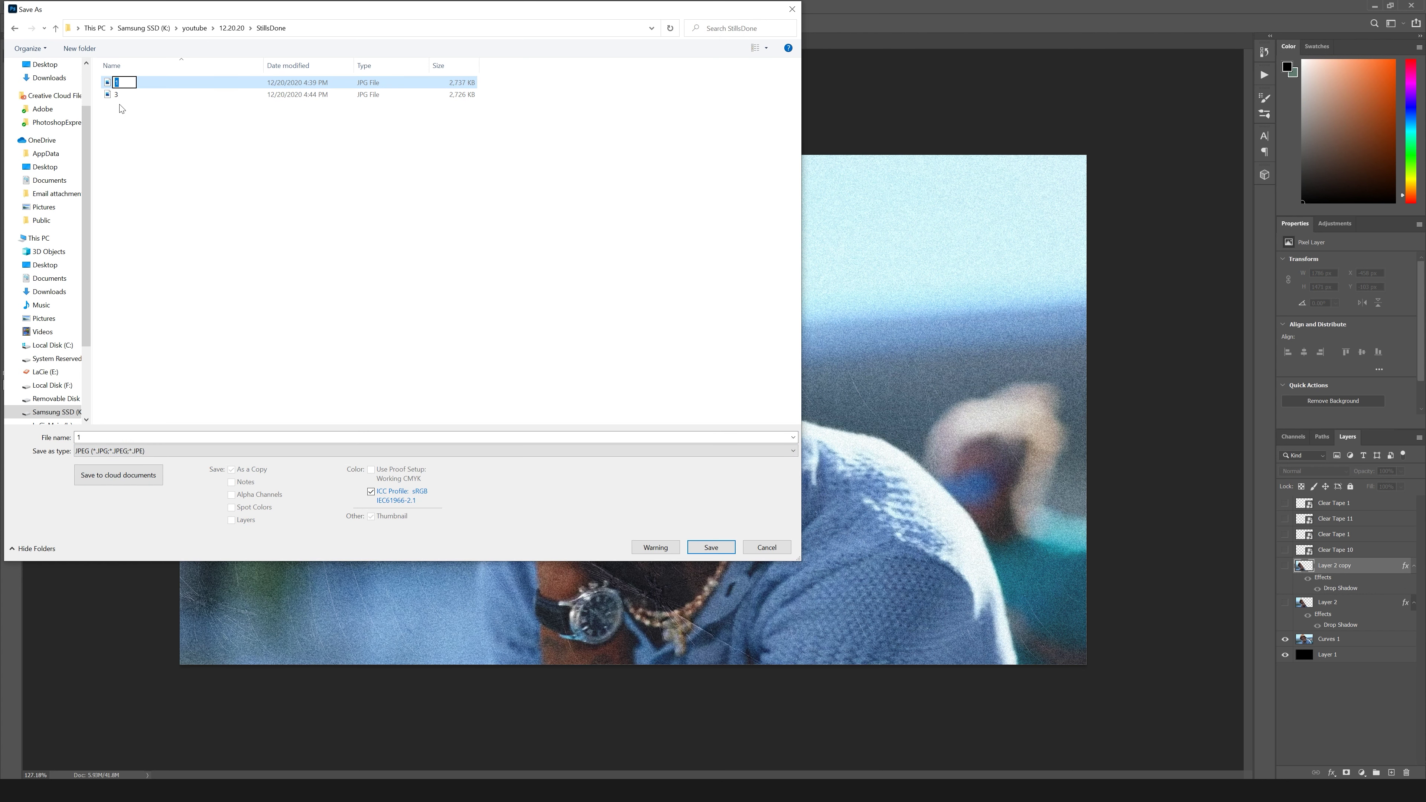
left_click(134, 140)
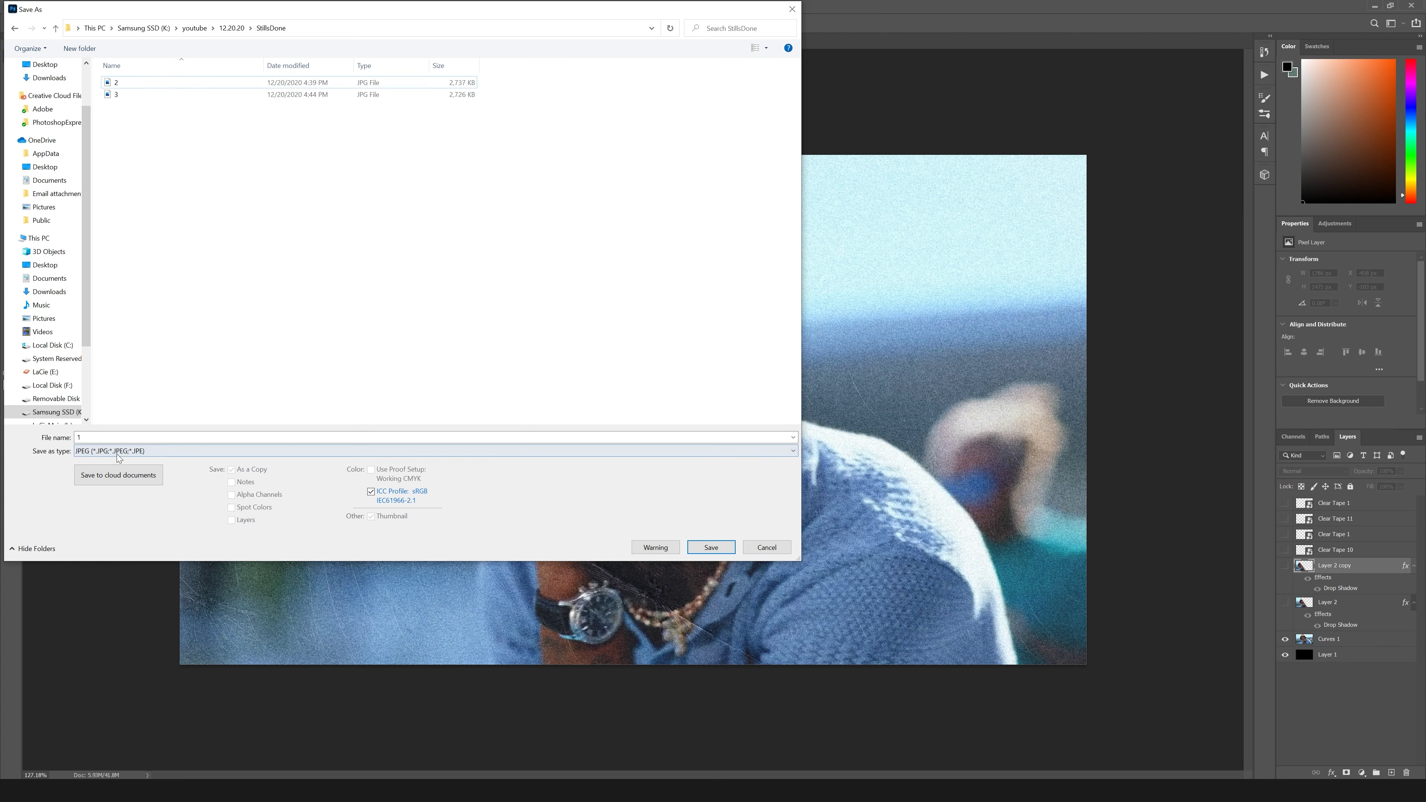
Save the untorn photo as a JPEG named 1 in StillsDone, allowing replacement, and flip through the saved stills.
left_click(112, 437)
left_click(708, 546)
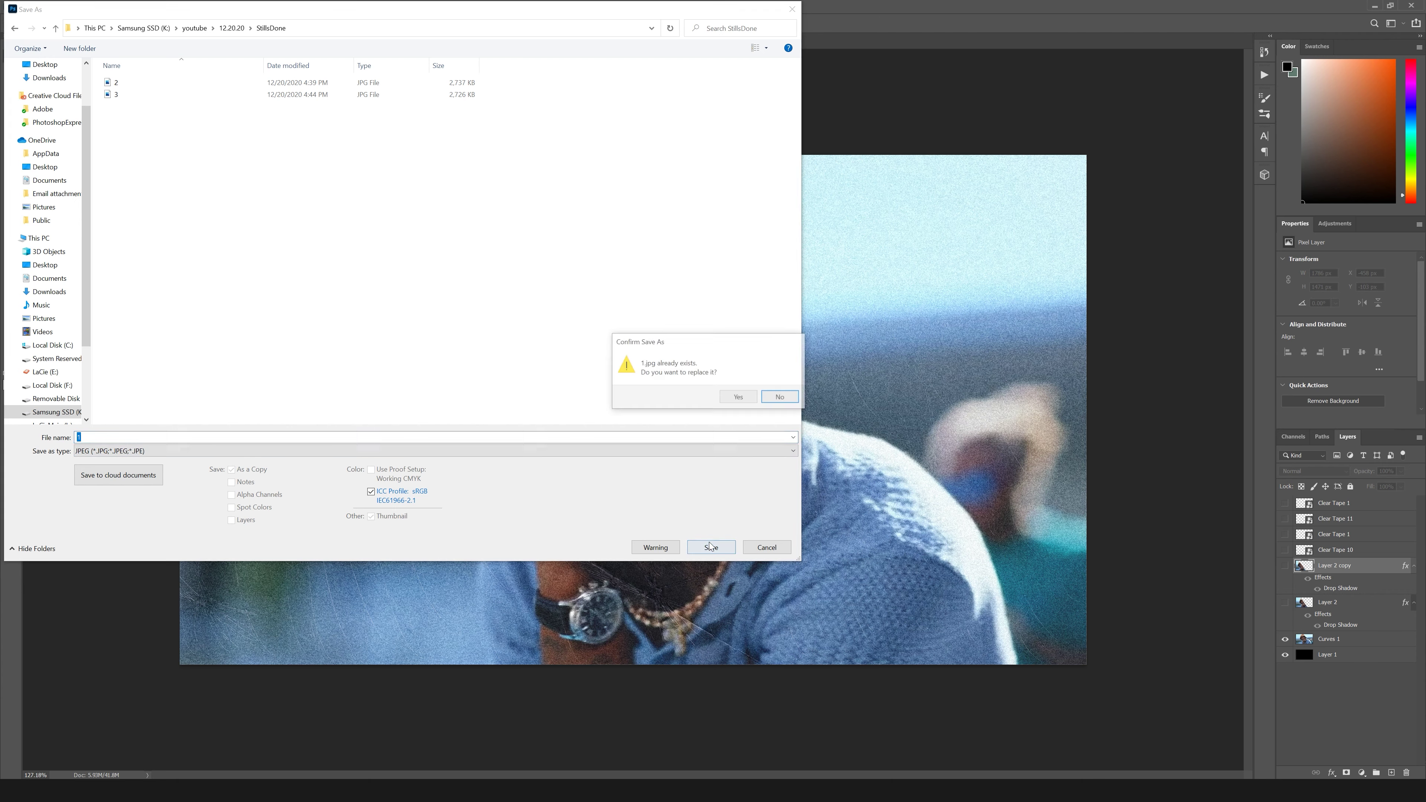
left_click(738, 395)
left_click(784, 218)
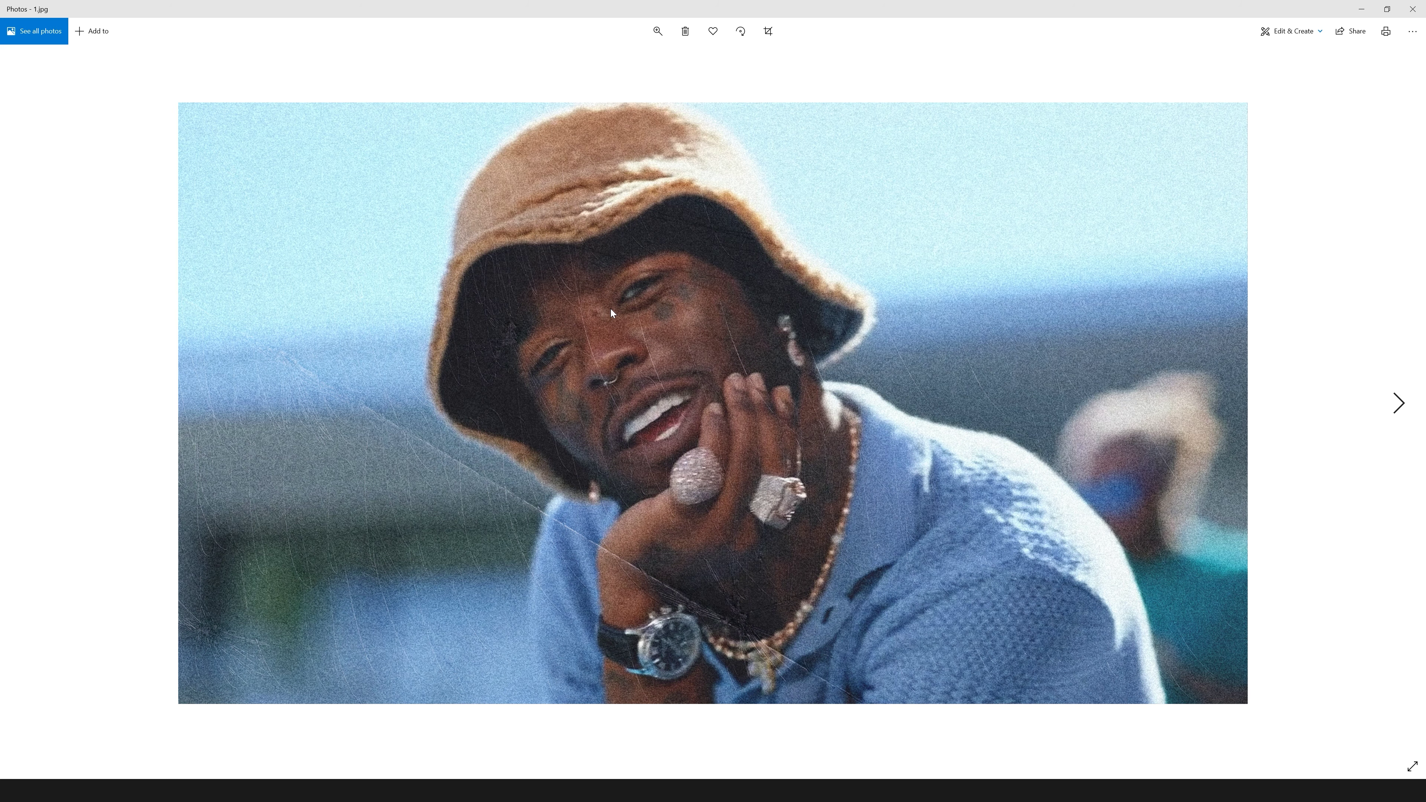
key("Right")
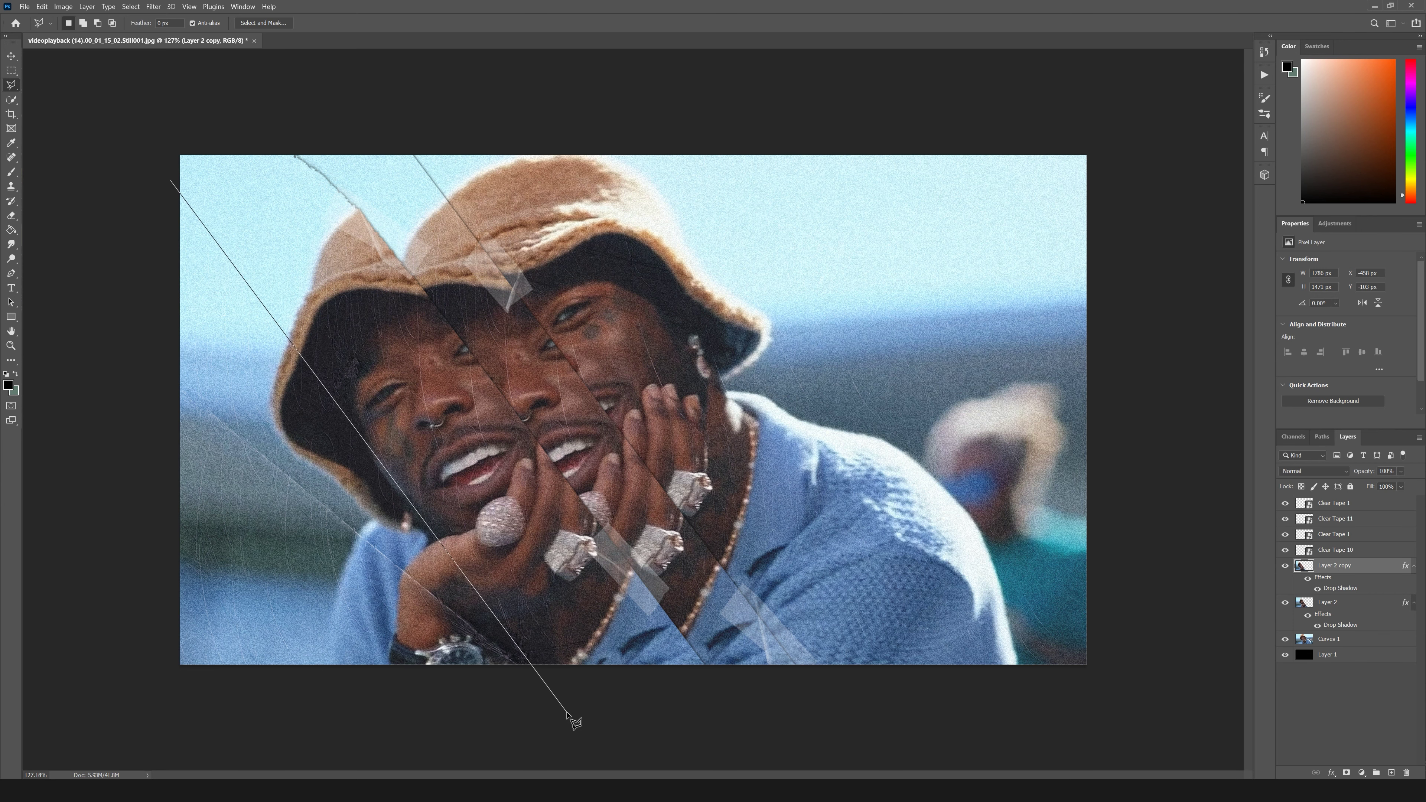
Try to cut away the lower-left part of Layer 2 copy along a diagonal with the Polygonal Lasso.
left_click(567, 713)
left_click(98, 729)
left_click(171, 181)
key("Delete")
key("ctrl+d")
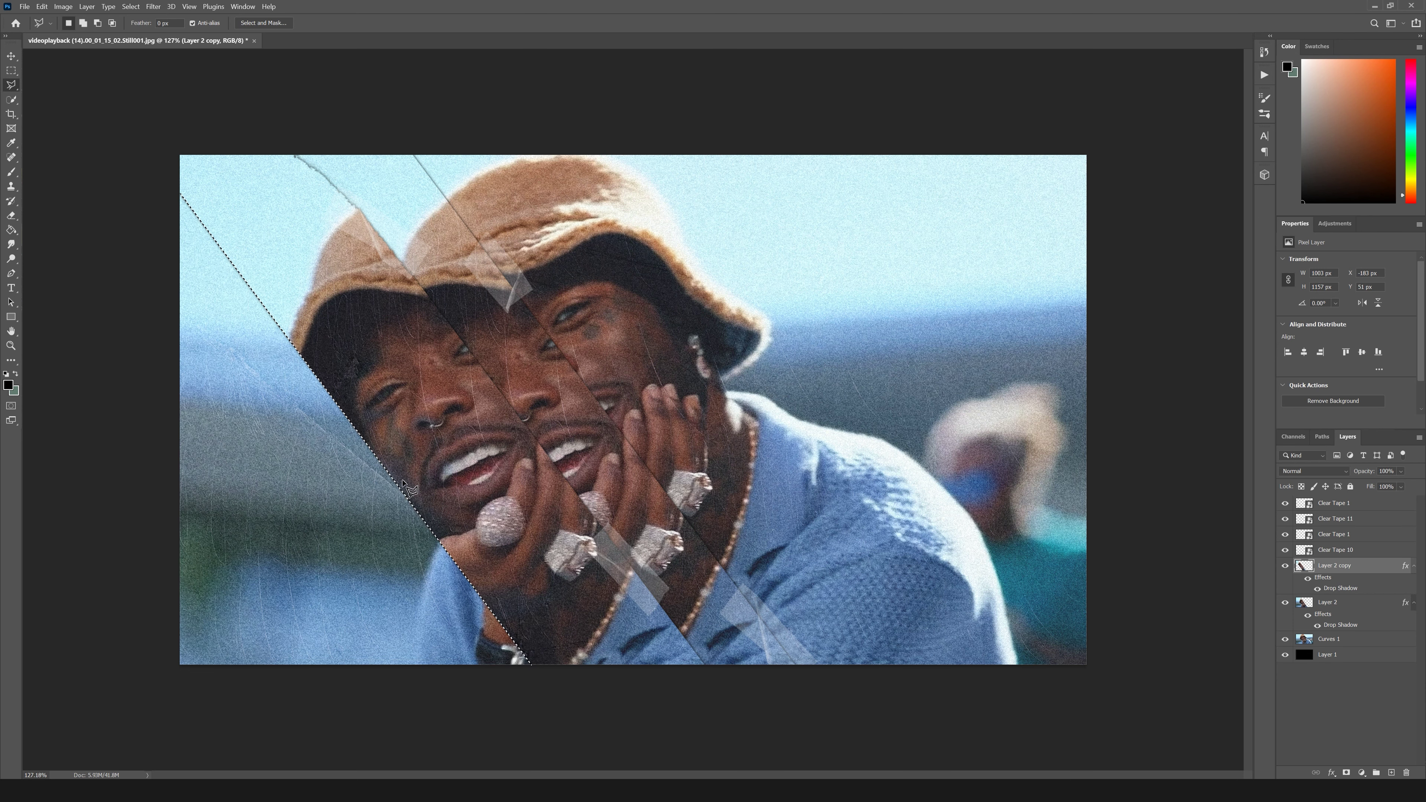
key("ctrl+z")
key("ctrl+z")
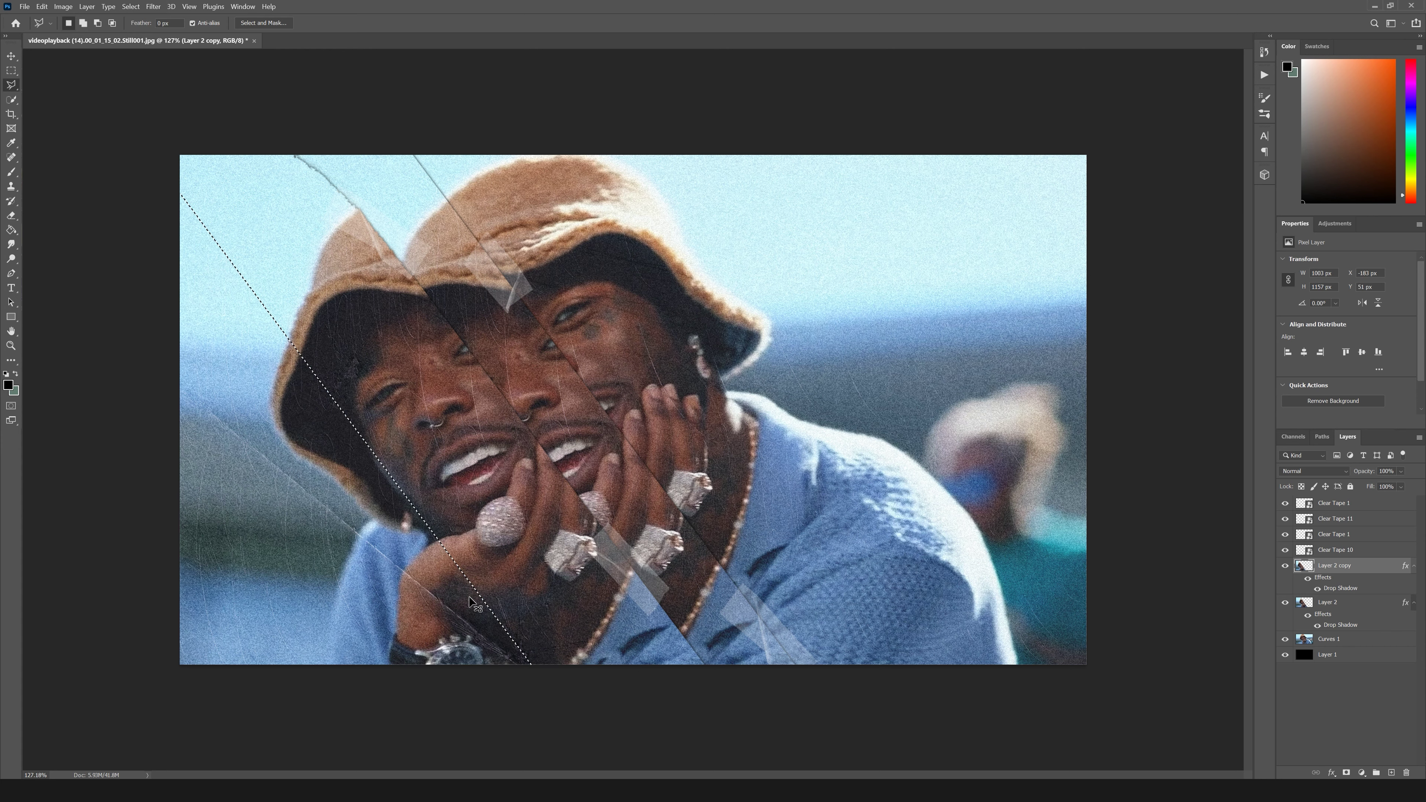
Cut away the lower-left part of Layer 2 copy along a diagonal from the left edge to below the wrist with the Polygonal Lasso.
left_click(139, 192)
left_click(523, 723)
left_click(154, 692)
double_click(78, 580)
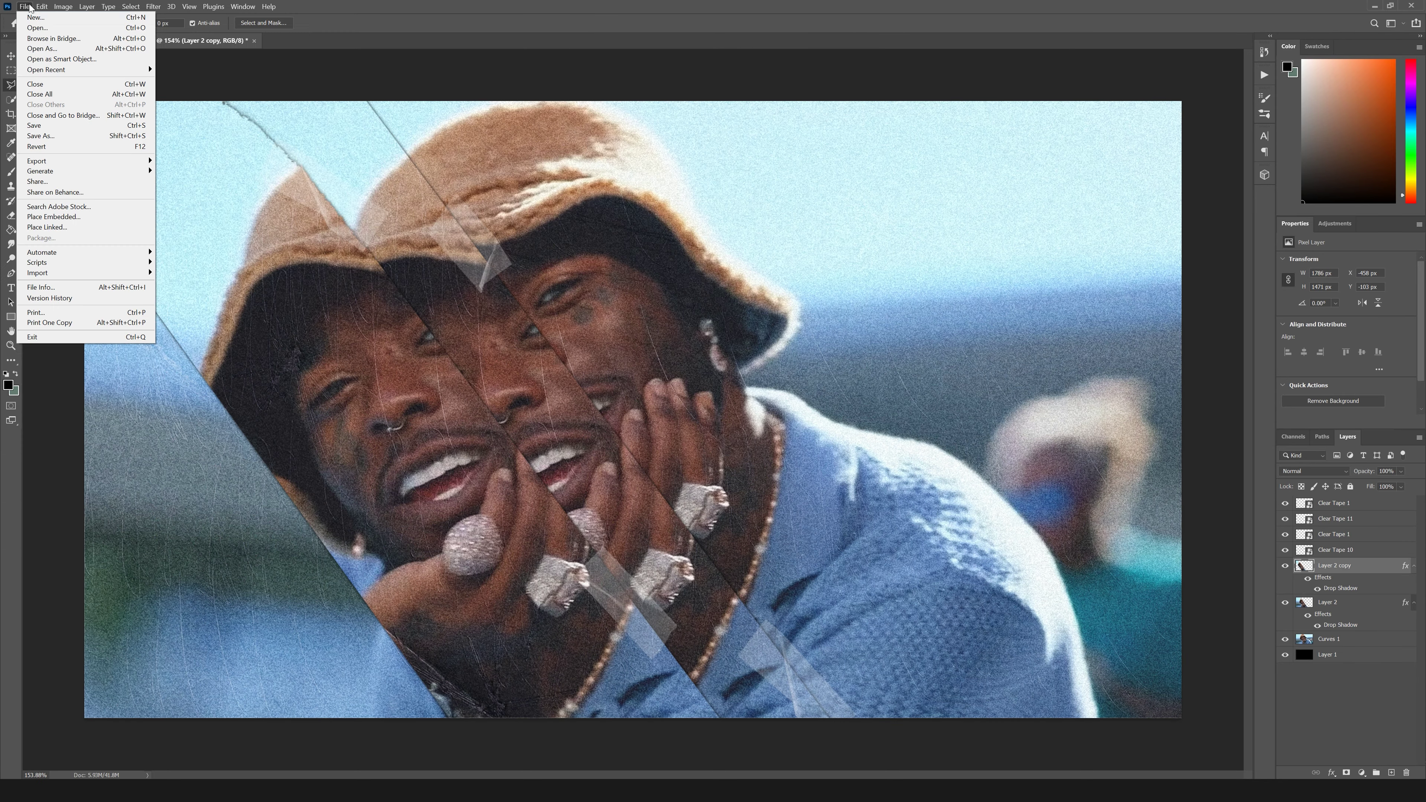
Open 3.jpg from the StillsDone folder in its own document.
left_click(35, 27)
double_click(258, 98)
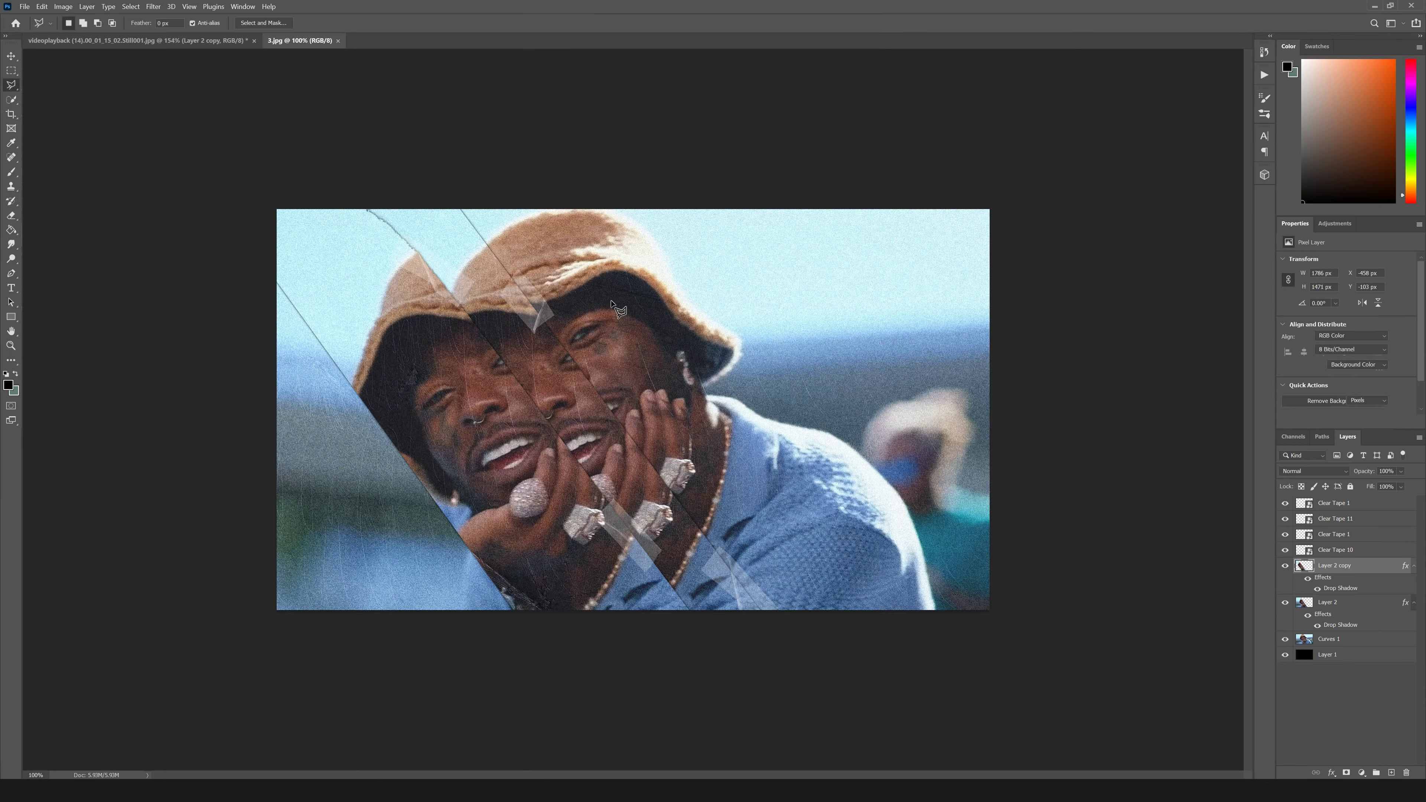
Unlock the background layer of 3.jpg and flip the collage image horizontally.
key("v")
double_click(1407, 504)
left_click(1303, 426)
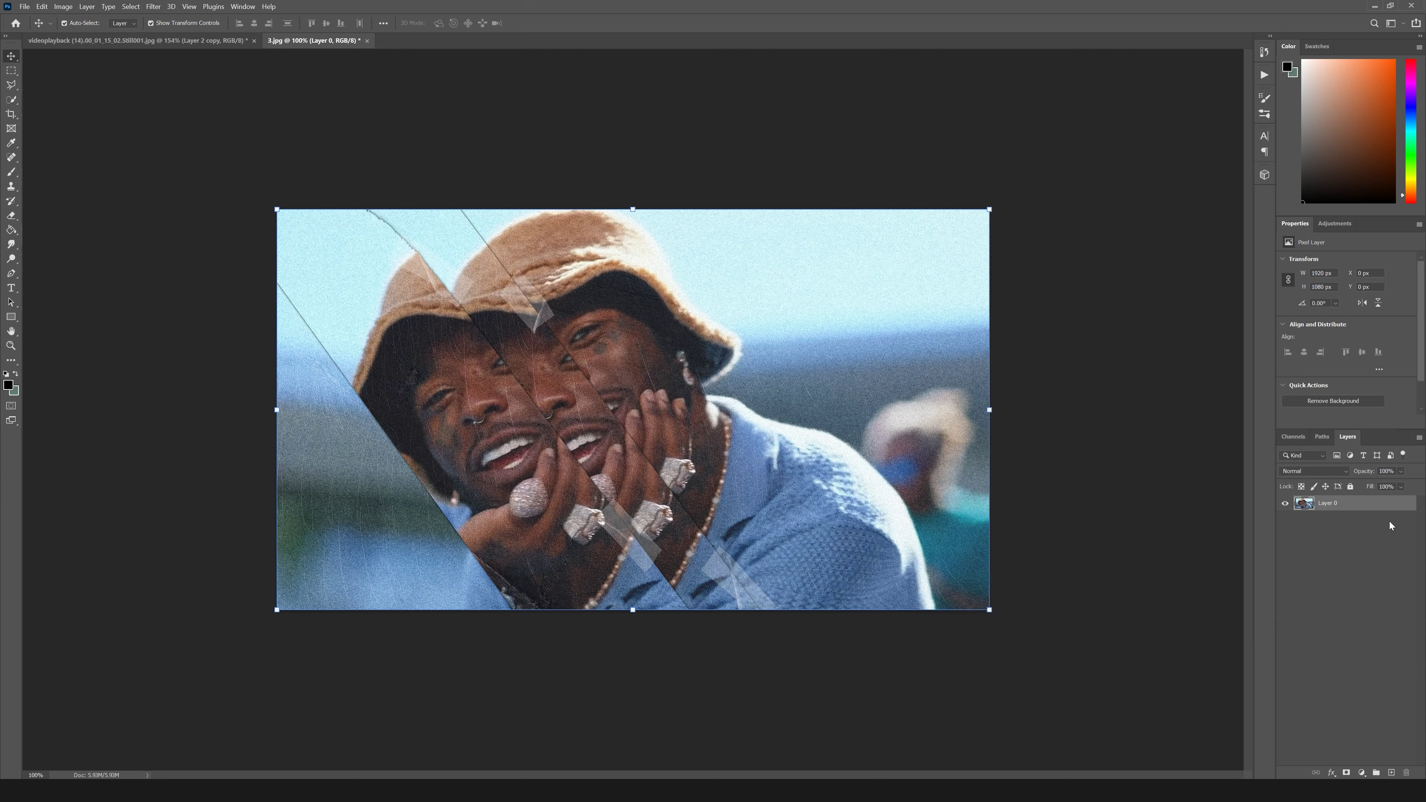
key("ctrl+0")
key("ctrl+t")
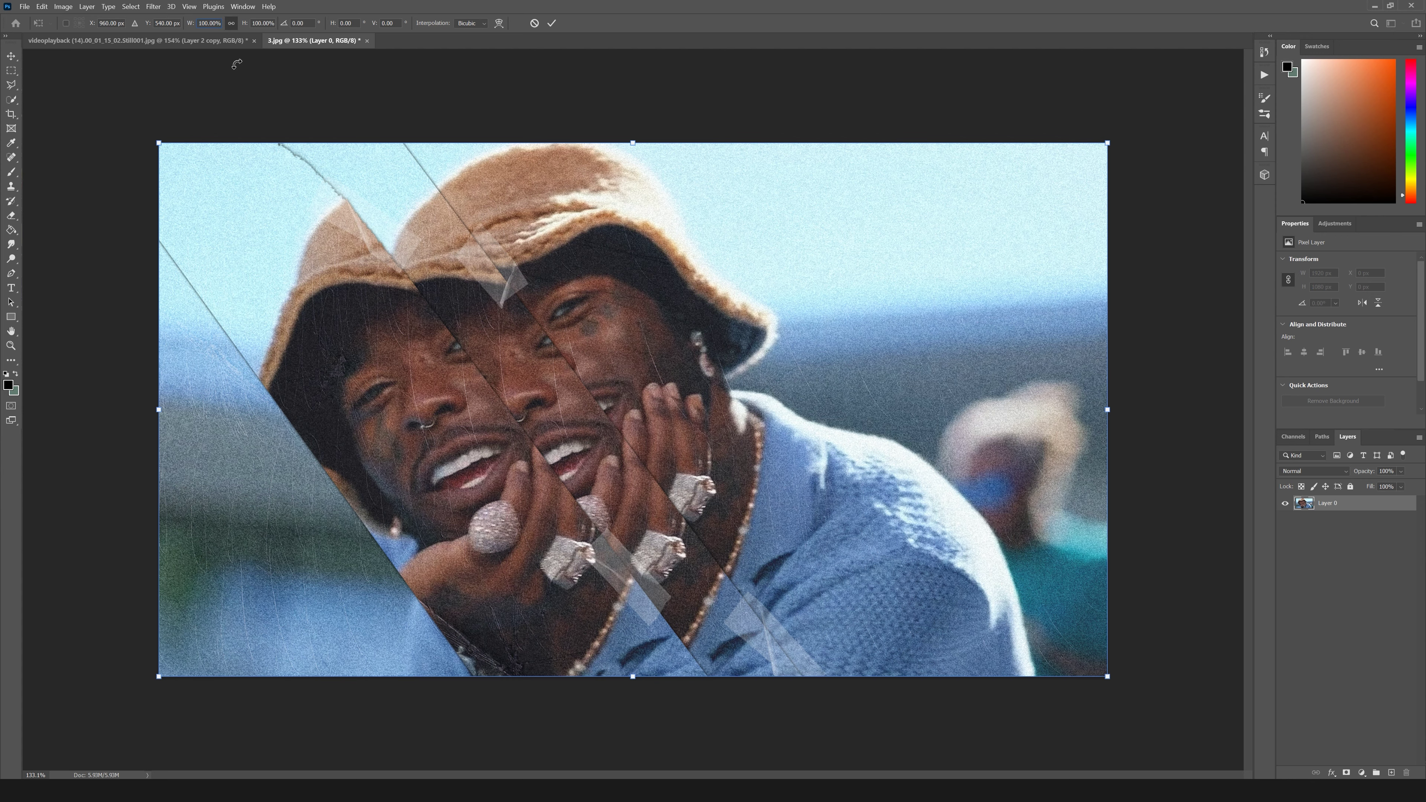
key("Return")
key("Return")
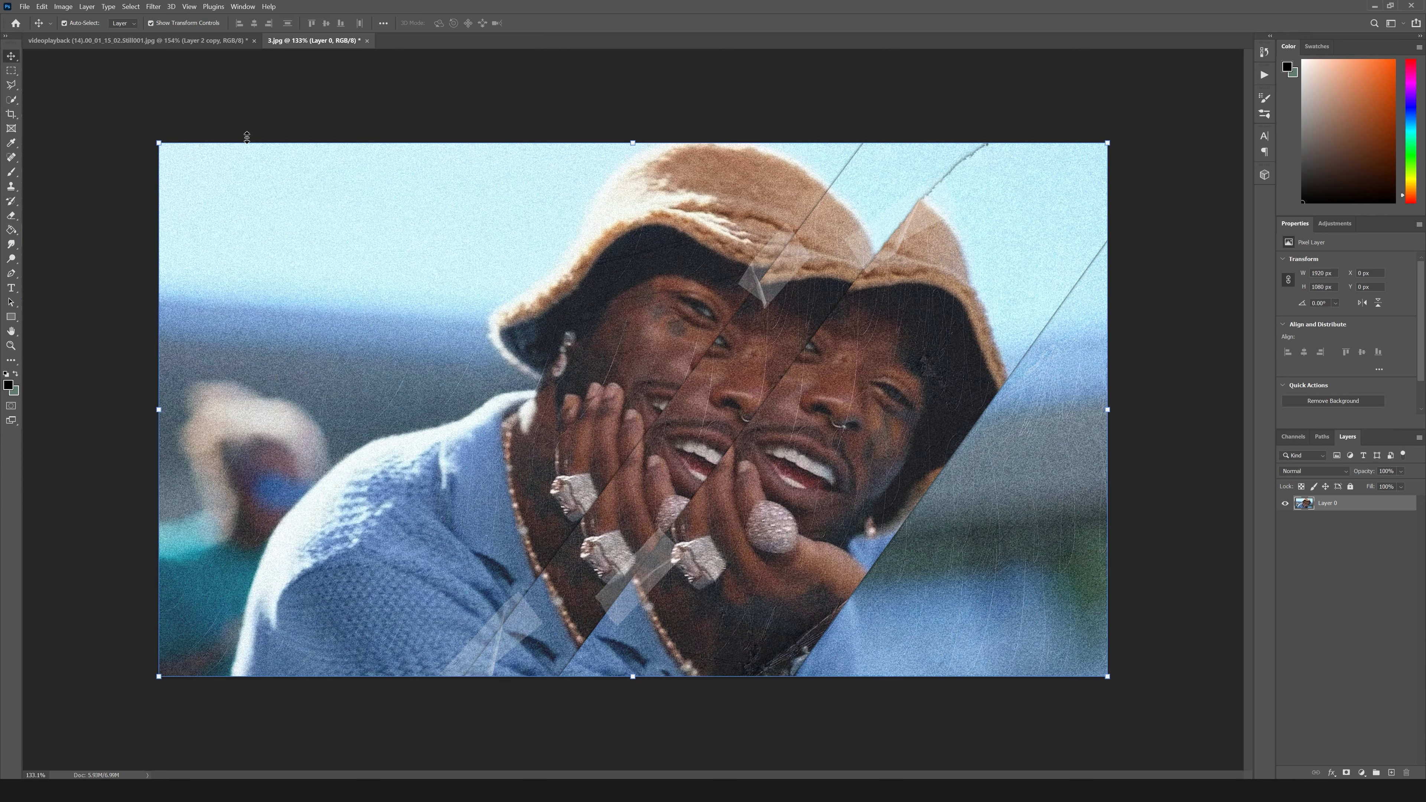
Enlarge the flipped collage image beyond the canvas and reposition it so the overlapping faces fill most of the frame.
key("ctrl+minus")
left_click_drag(276, 210, 29, 67)
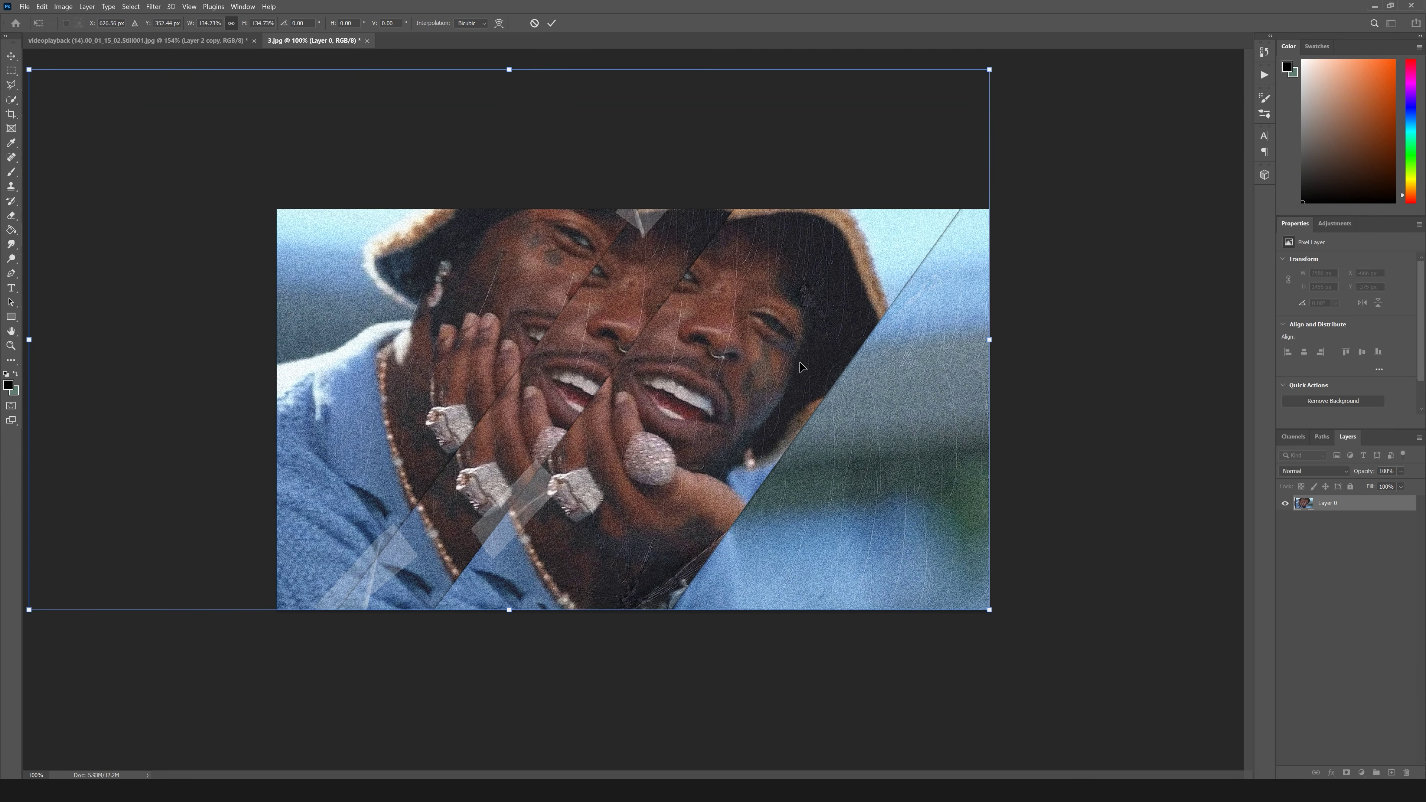
left_click_drag(617, 337, 509, 372)
left_click_drag(886, 375, 1060, 387)
left_click_drag(935, 449, 836, 439)
left_click_drag(1043, 392, 1049, 392)
left_click_drag(778, 444, 787, 447)
key("Return")
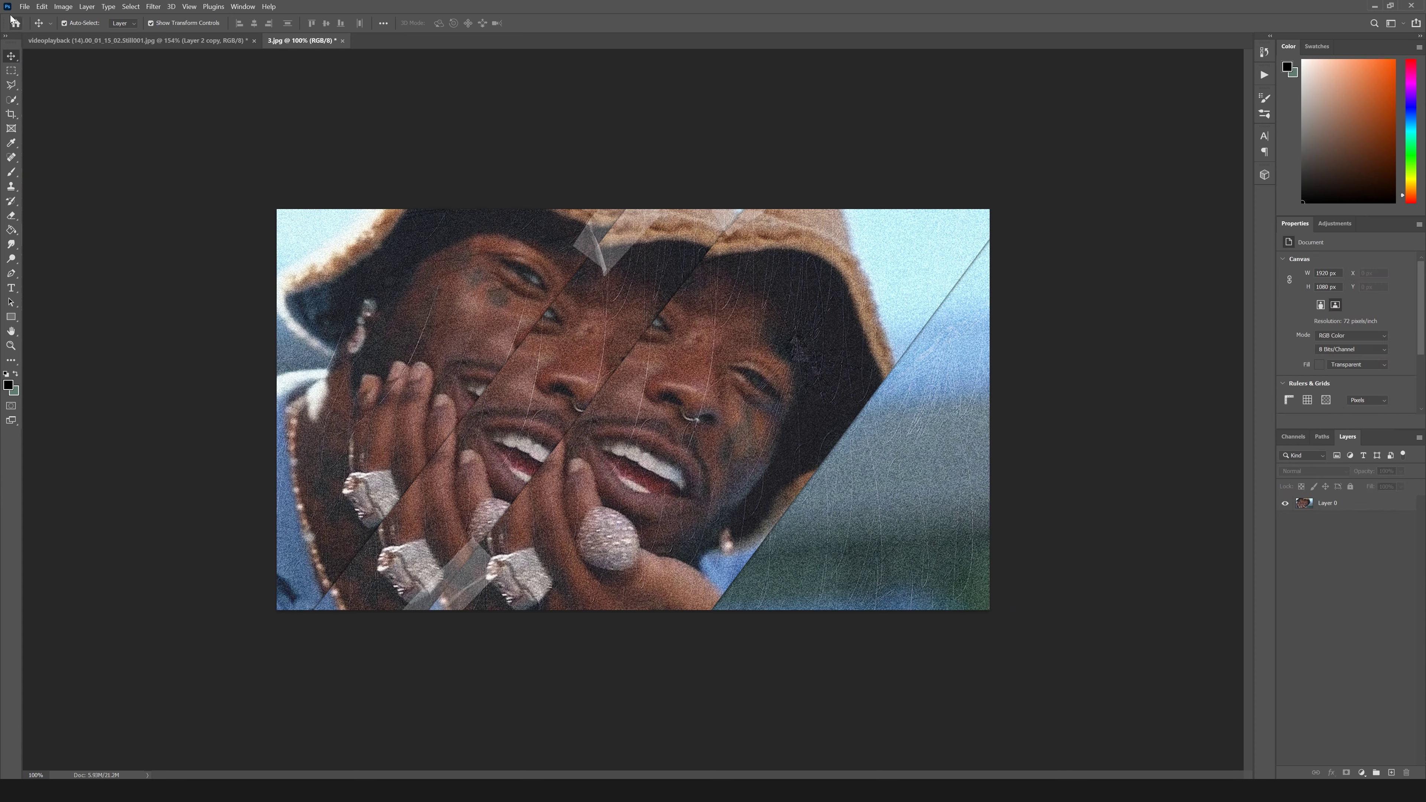
Save the flipped close-up collage as a JPEG with the project's other stills under the 12.20.20 folder.
left_click(24, 6)
left_click(92, 138)
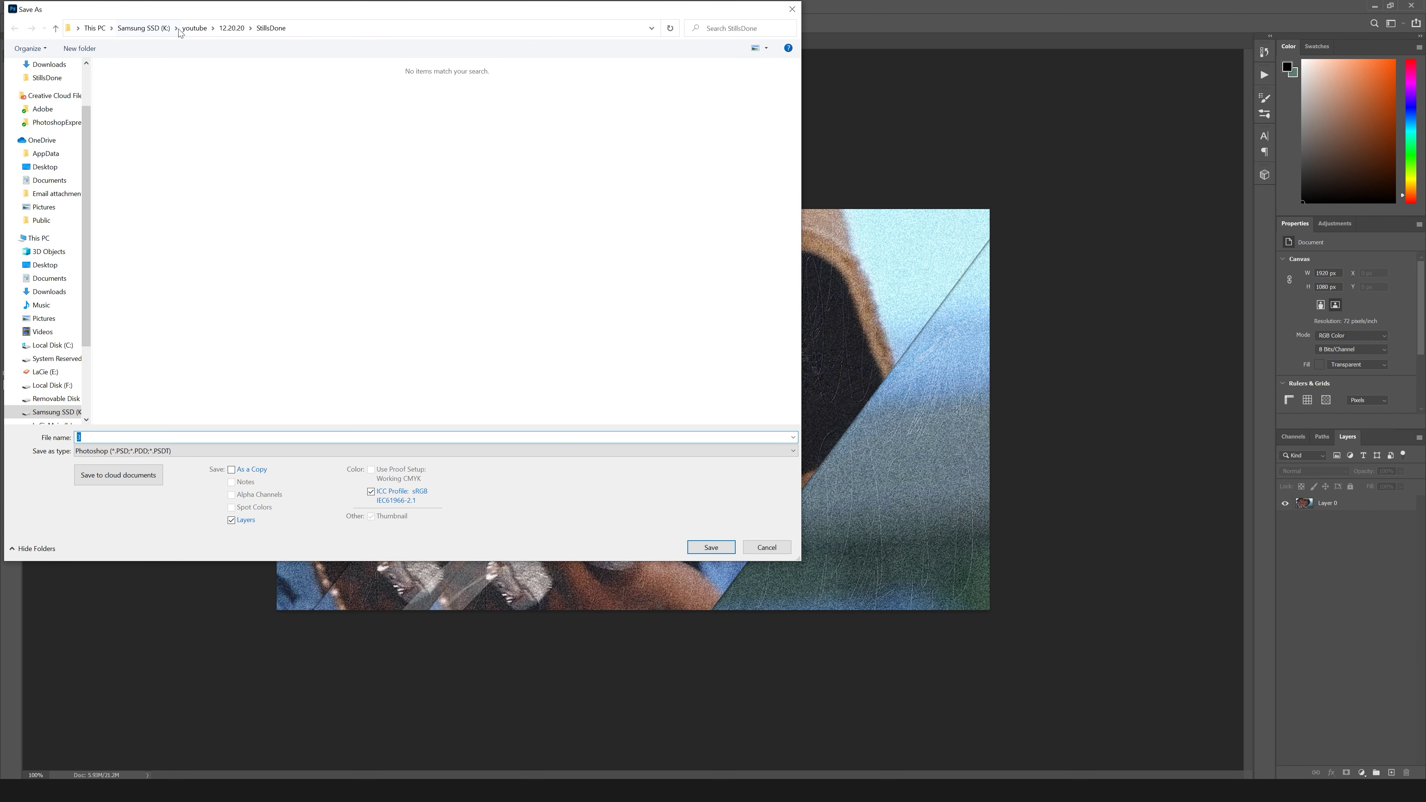
left_click(238, 31)
double_click(157, 94)
left_click(160, 452)
left_click(124, 546)
double_click(129, 437)
left_click(721, 553)
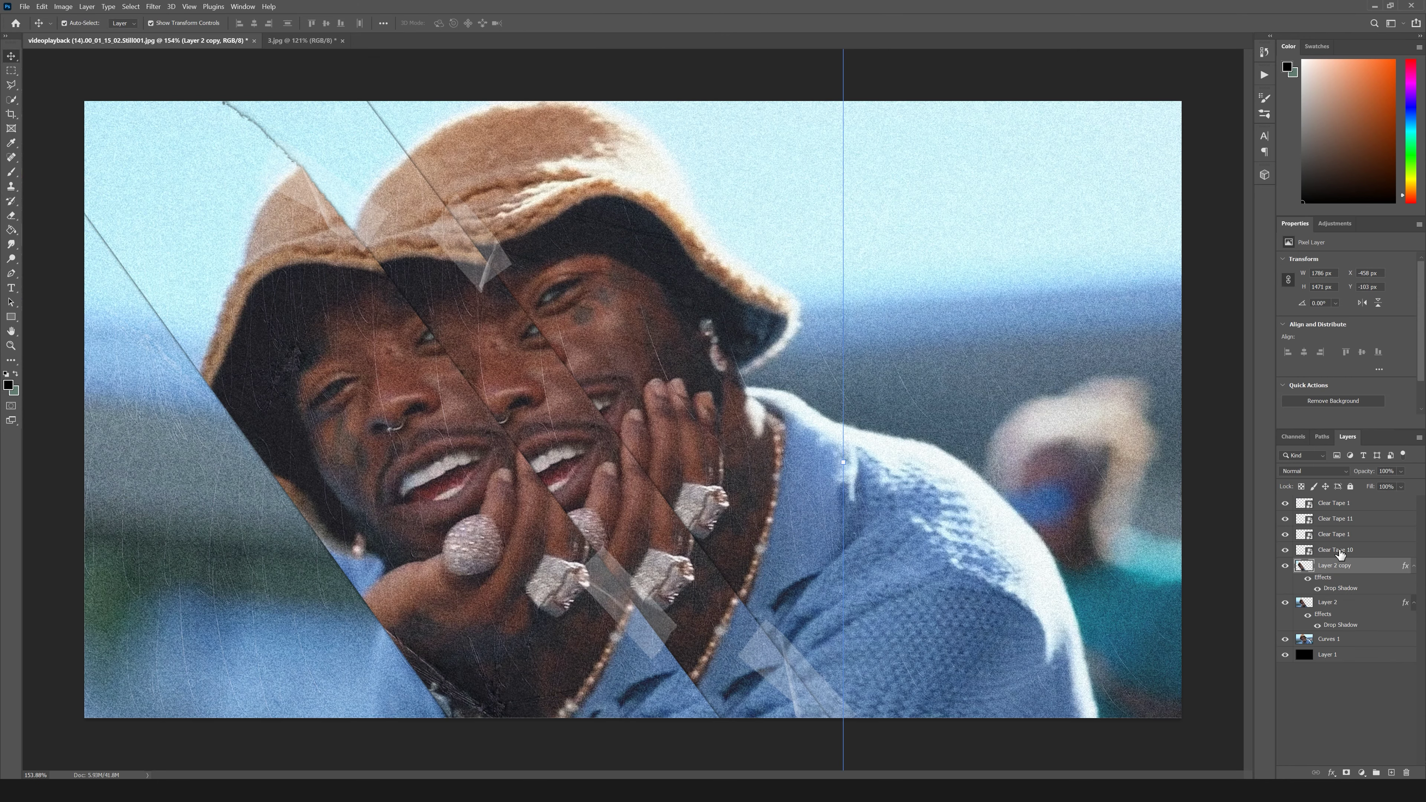
In the videoplayback document, hide the Clear Tape layers, Layer 2 copy and Layer 2, and select Curves 1.
left_click_drag(1286, 566, 1286, 503)
left_click(1285, 603)
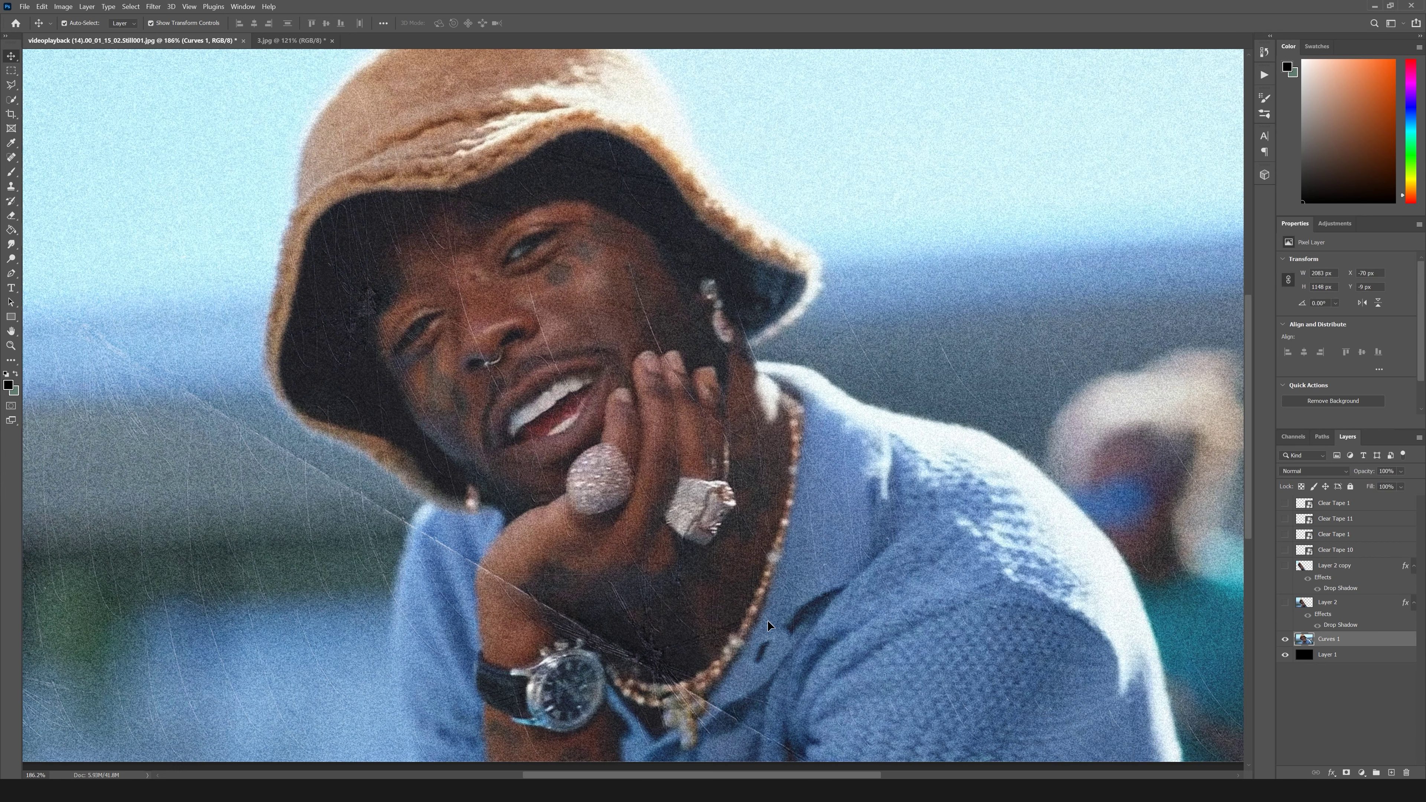
left_click(1337, 639)
Outline a tilted rectangle around the ringed fingers with the Polygonal Lasso and copy it from Curves 1 to a new layer.
key("l")
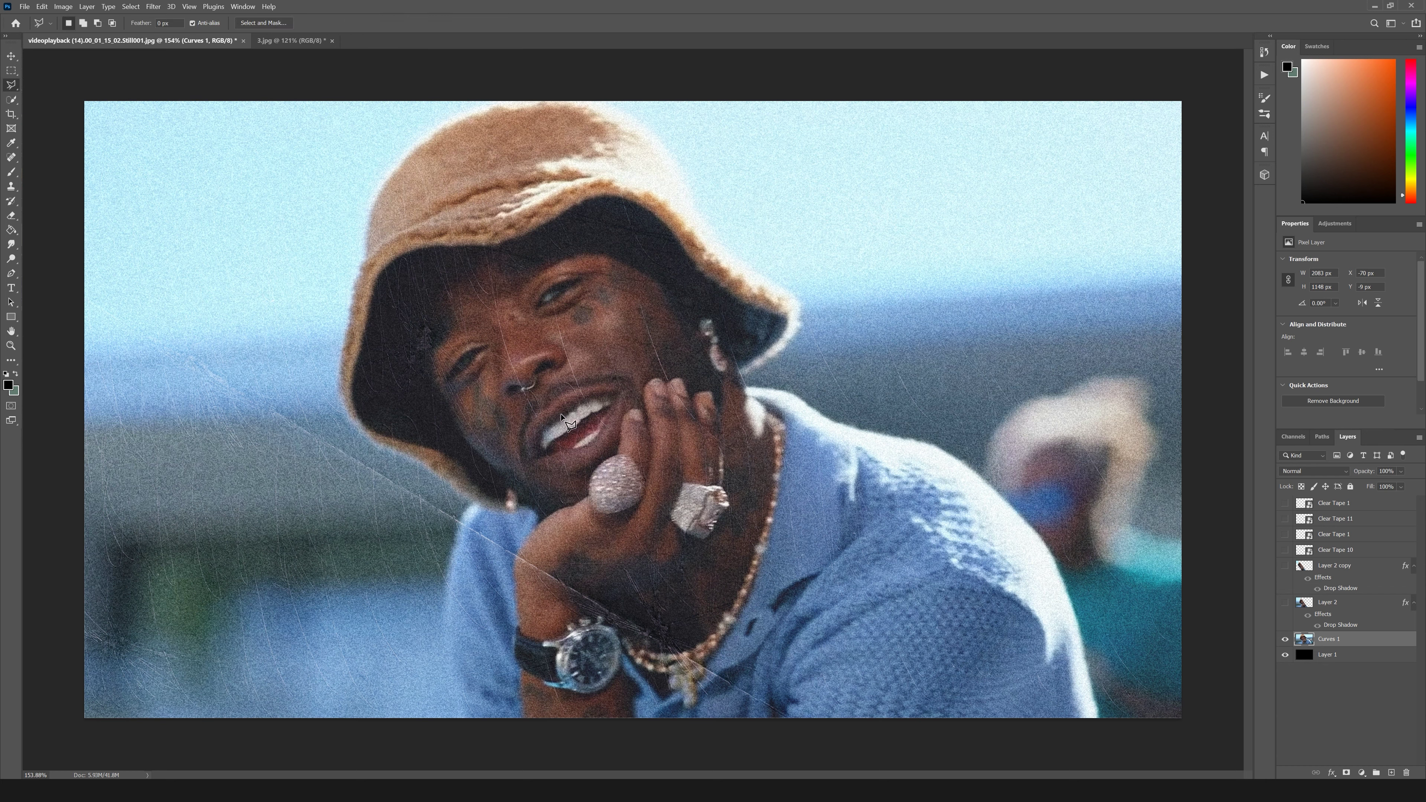
left_click(791, 497)
left_click(752, 598)
left_click(559, 418)
key("ctrl+j")
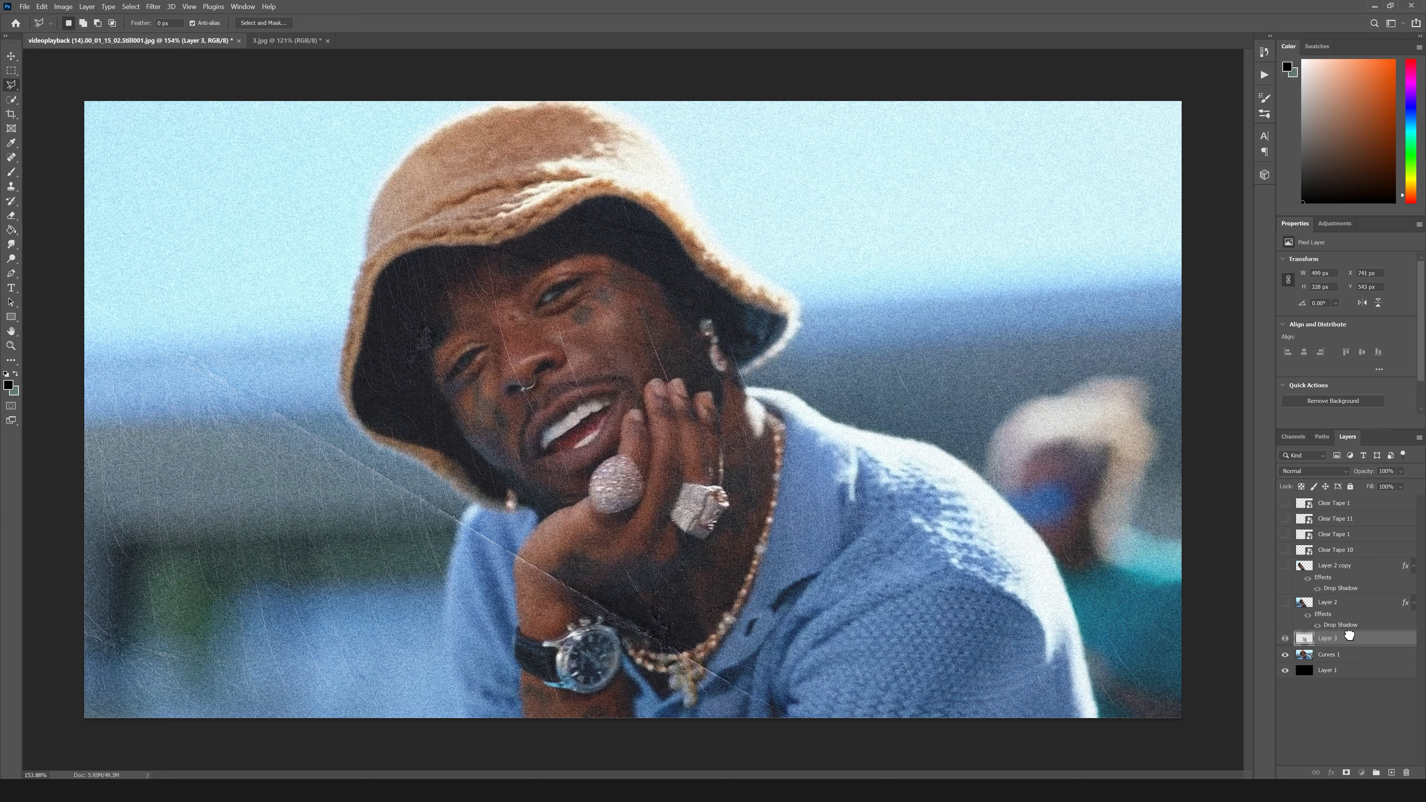
Move Layer 3 to the top of the layer stack and hide Curves 1 to isolate the patch on black.
left_click_drag(1349, 636, 1347, 503)
left_click(1285, 654)
scroll(713, 592, "up", 3)
scroll(769, 627, "up", 2)
scroll(730, 604, "down", 4)
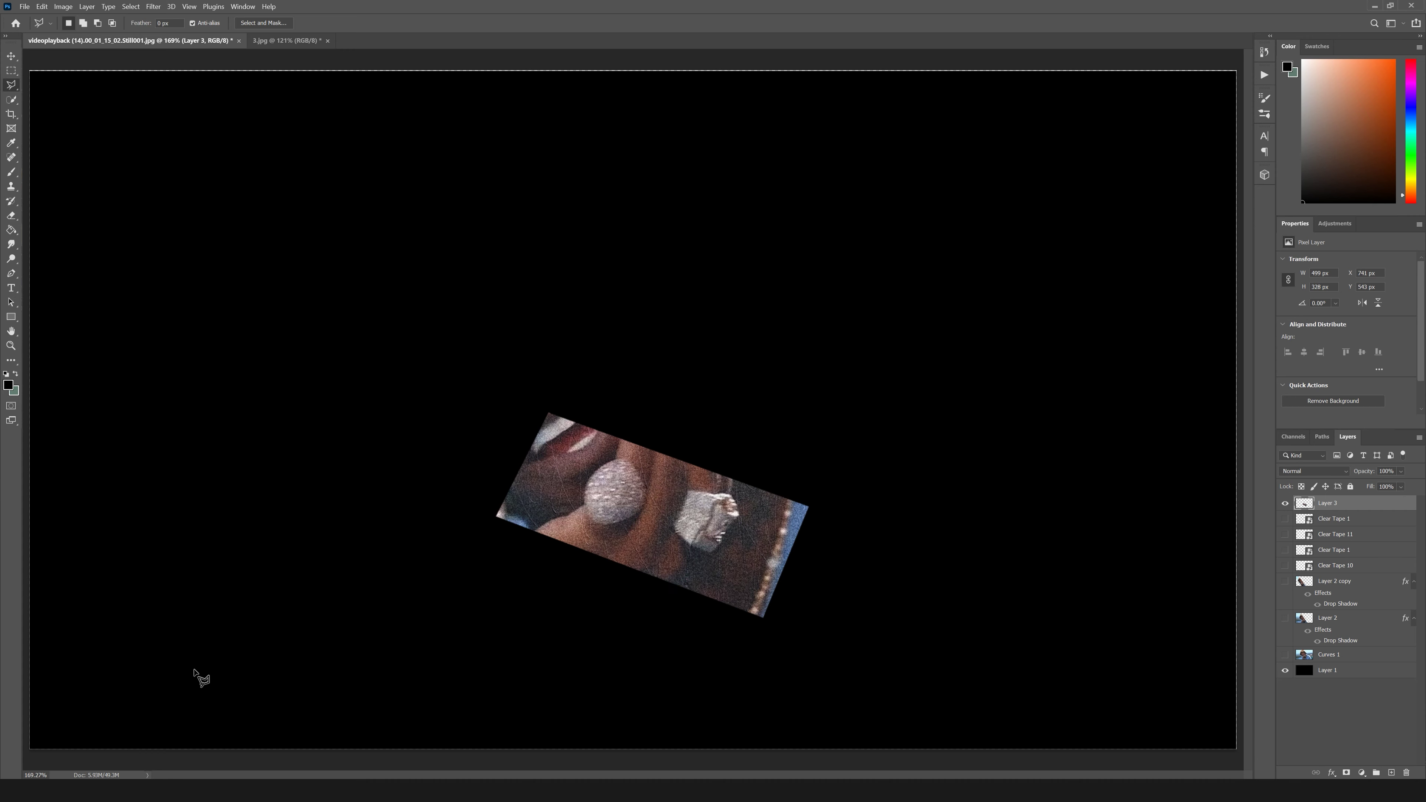
Switch to the Paper Rip folder in File Explorer and enlarge its thumbnails.
key("alt+Tab")
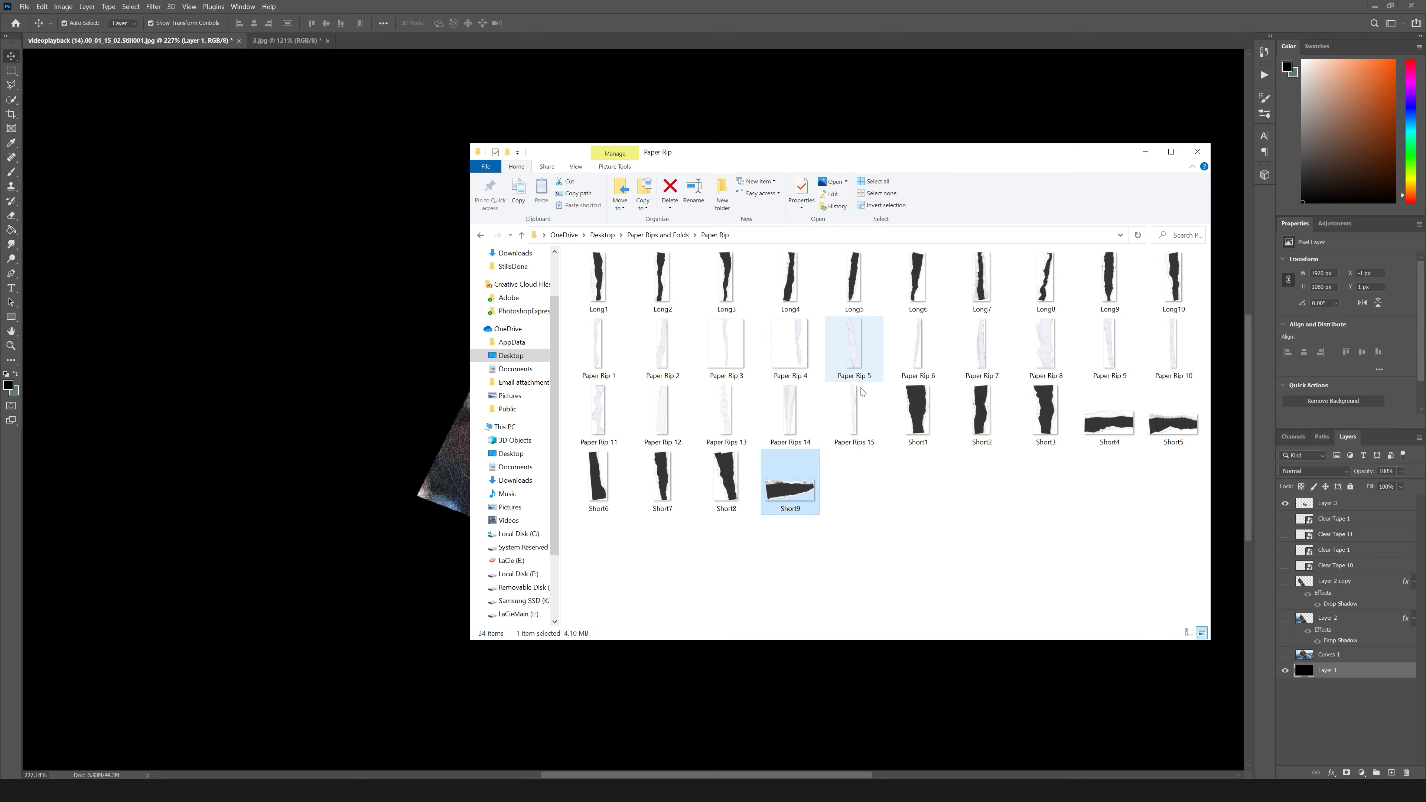
right_click(693, 557)
mouse_move(731, 565)
left_click(859, 577)
Place Paper Rips 14 from the Paper Rip folder in the collage directly above Layer 1, behind the ringed-fingers patch.
left_click(1145, 354)
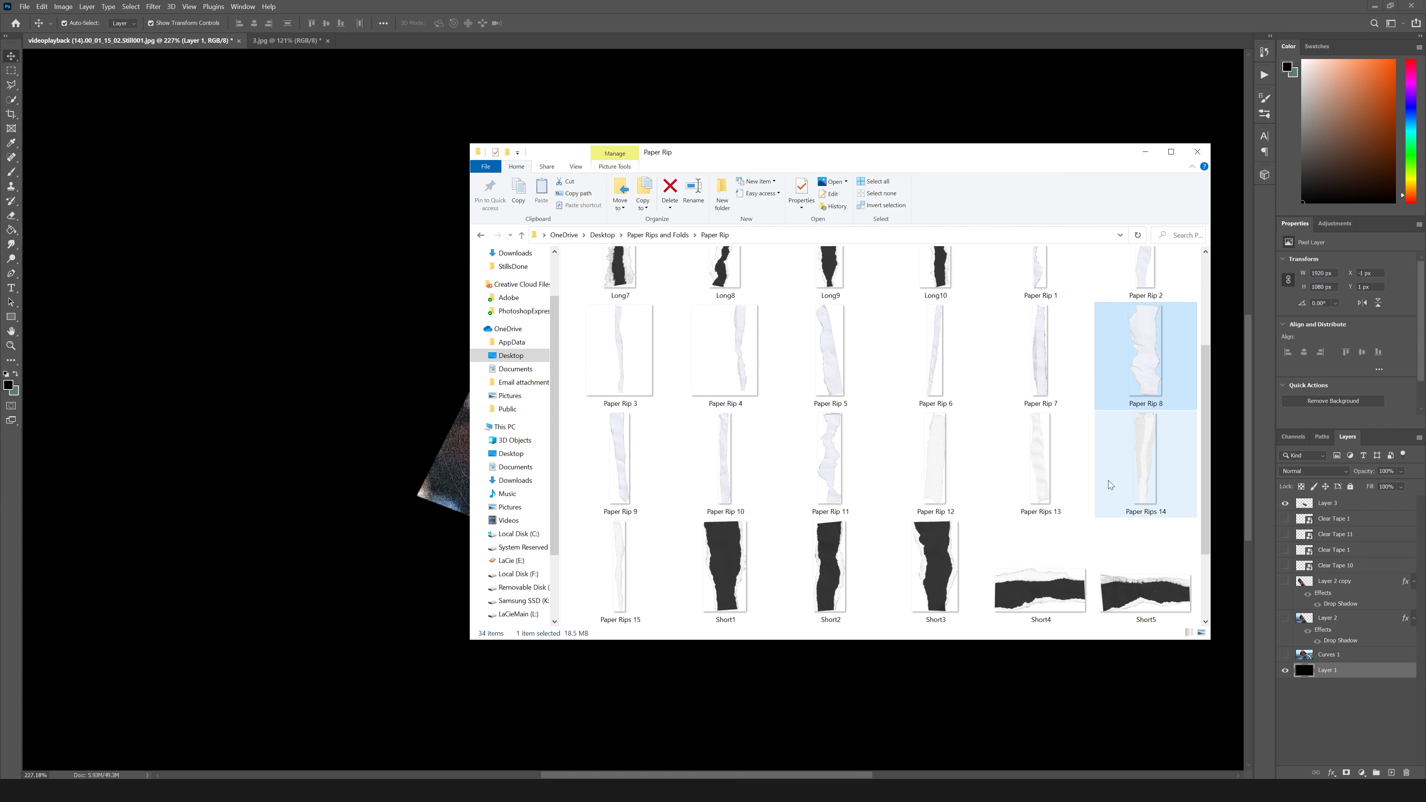
scroll(1159, 478, "down", 2)
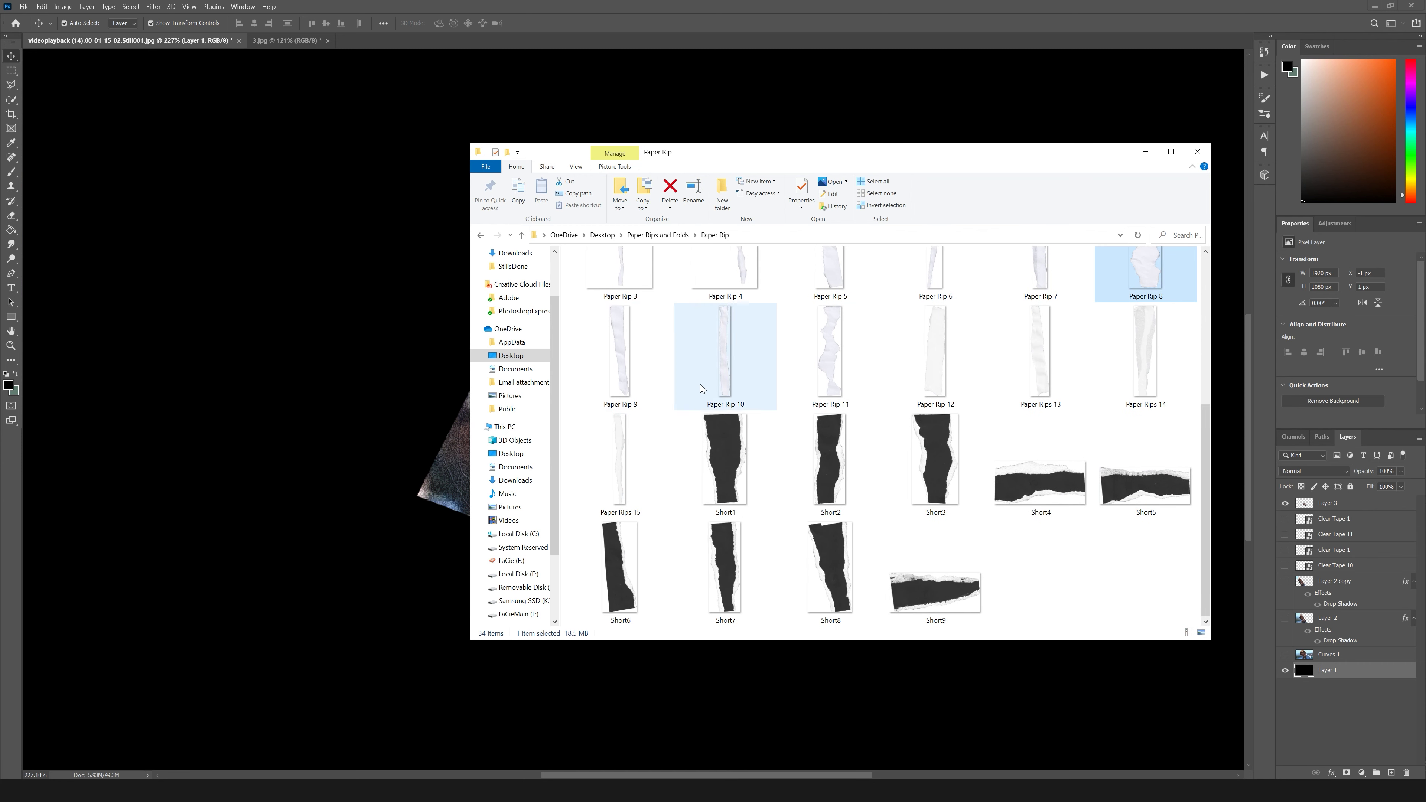
left_click_drag(1154, 380, 360, 421)
left_click_drag(705, 342, 656, 341)
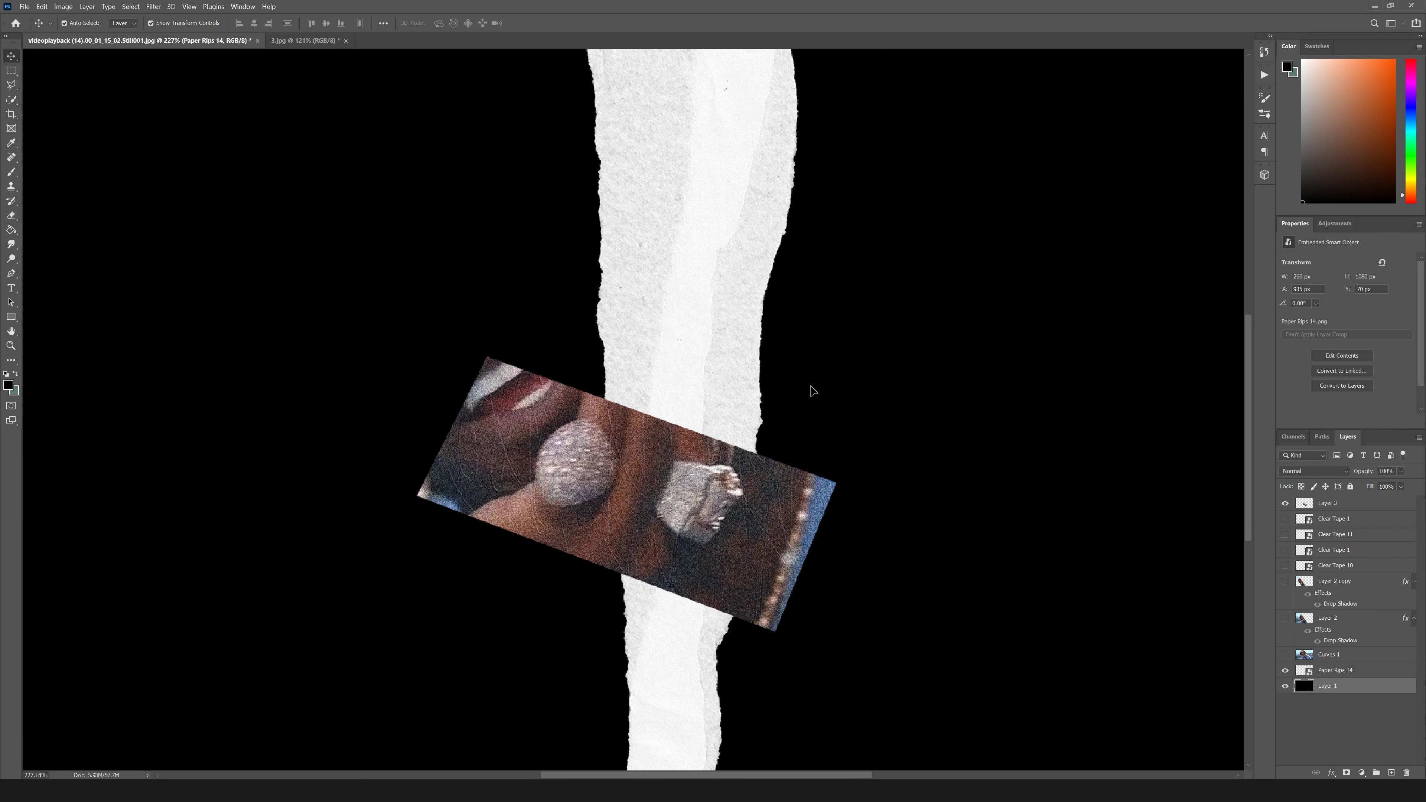
Rotate the Paper Rips 14 strip to about -63°, widen it to about 313 px and position it behind the ringed-fingers patch.
left_click_drag(812, 389, 754, 191)
left_click_drag(659, 469, 731, 543)
left_click_drag(1219, 594, 1244, 599)
left_click_drag(1220, 502, 1183, 612)
left_click_drag(895, 579, 822, 632)
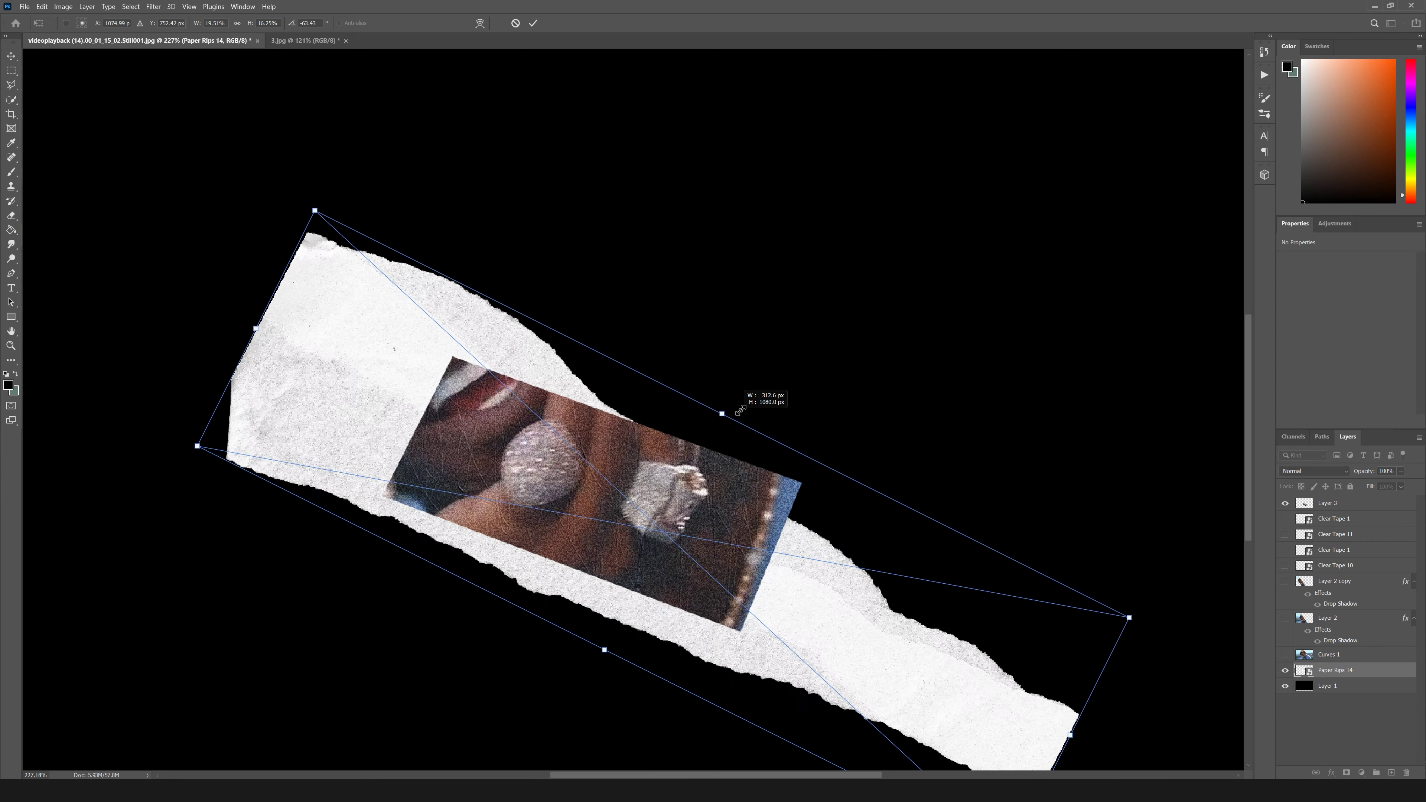